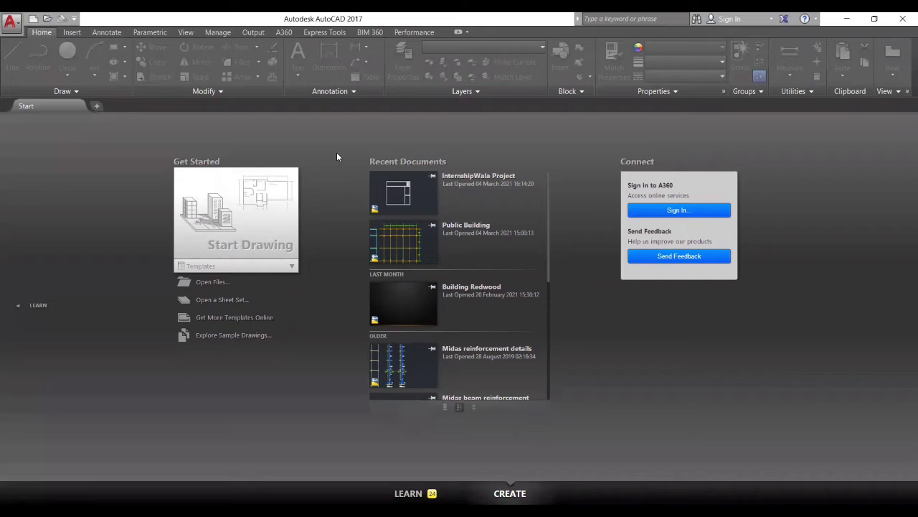
Open the recent drawing InternshipWala Project
left_click(406, 197)
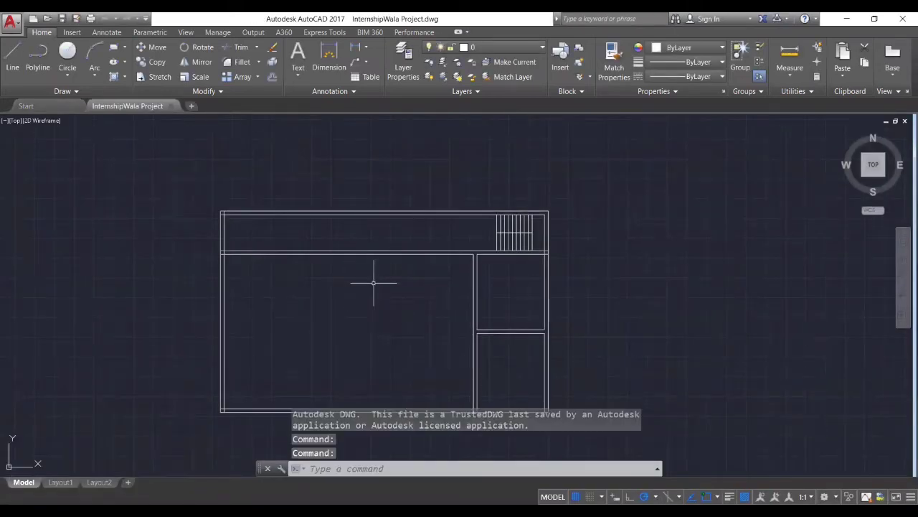
middle_click_drag(326, 328, 356, 287)
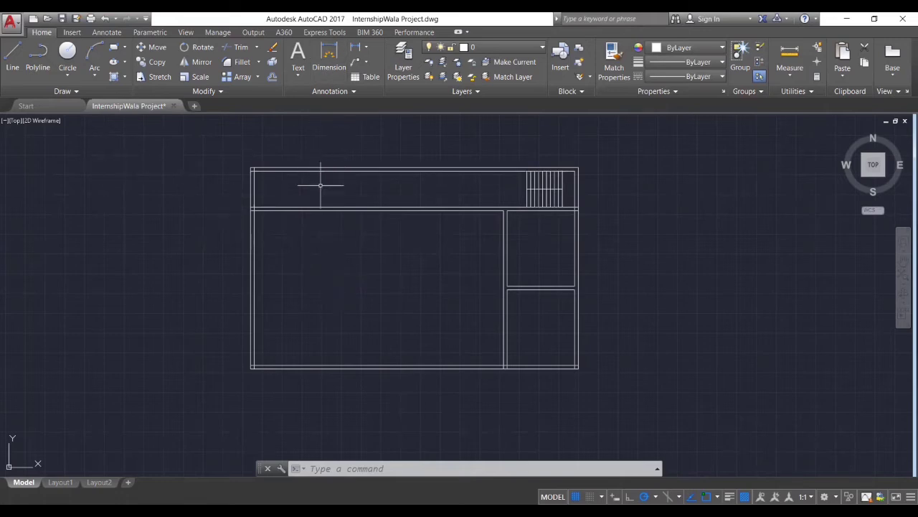
Measure the inner length of the large room's left wall with a temporary dimension between its upper and lower inner corners
left_click(332, 66)
scroll(349, 245, "up", 3)
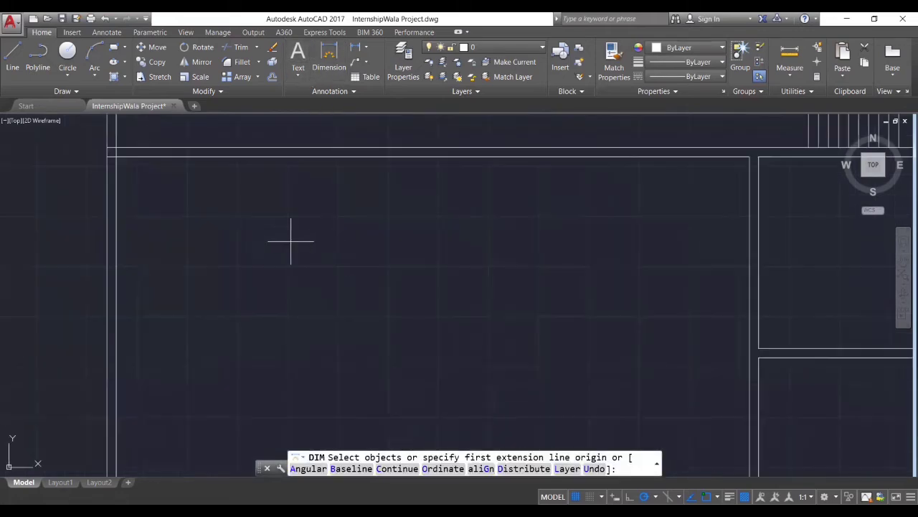
scroll(250, 217, "down", 2)
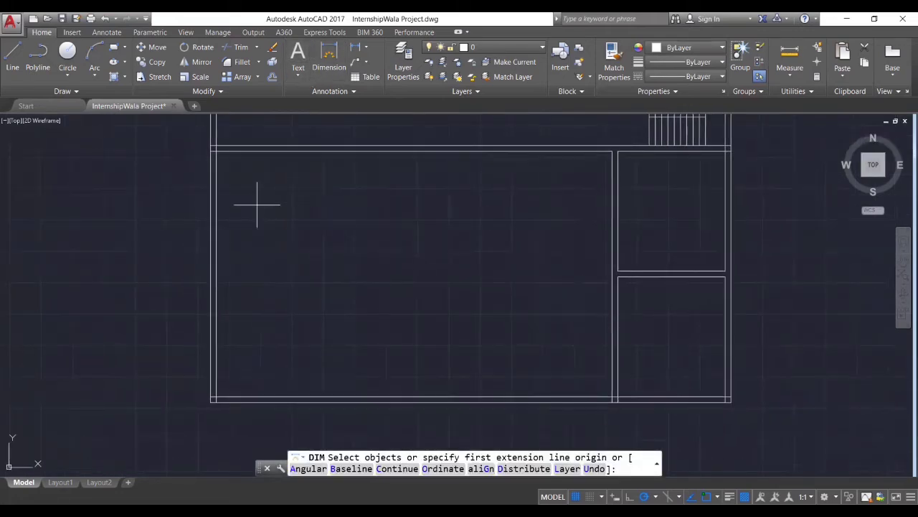
key("Return")
left_click(218, 179)
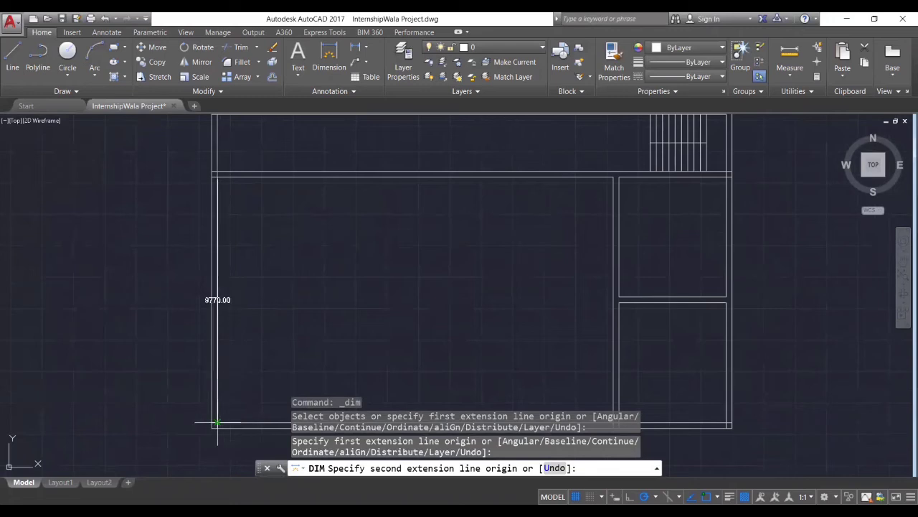
scroll(214, 427, "up", 4)
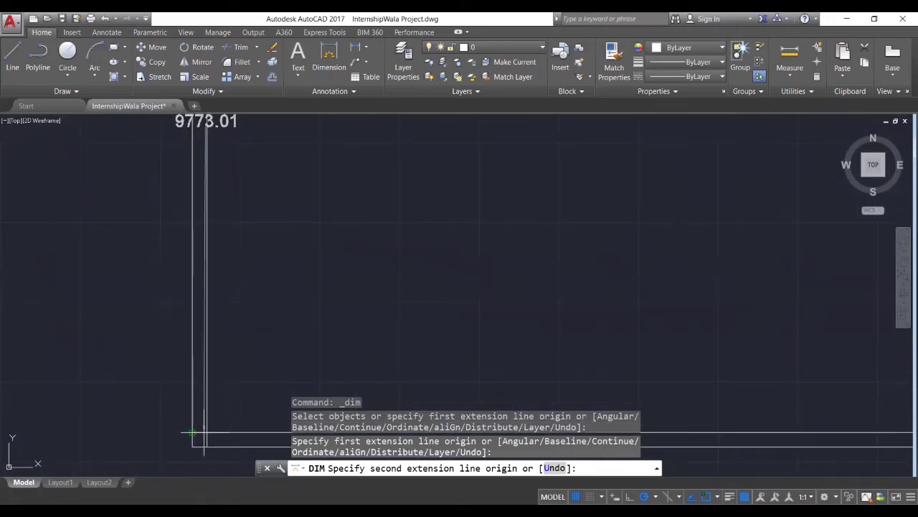
left_click(207, 432)
middle_click_drag(256, 214, 259, 298)
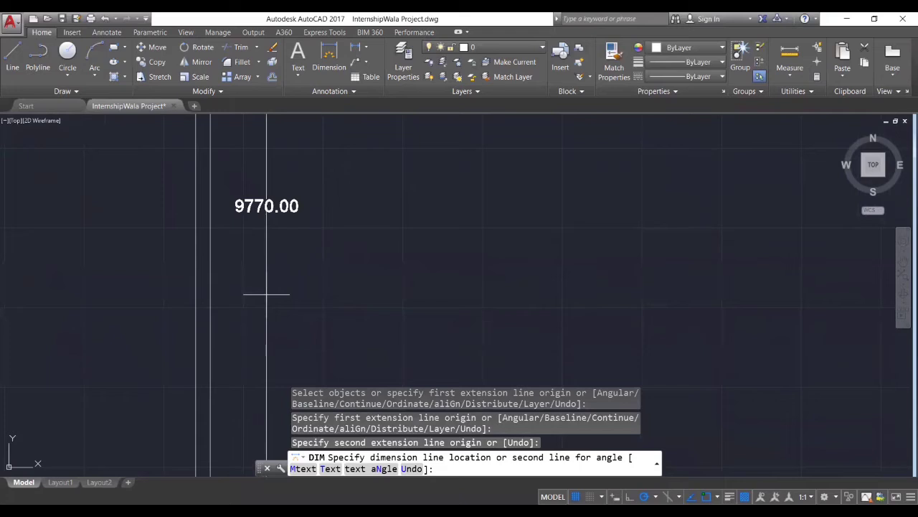
key("Escape")
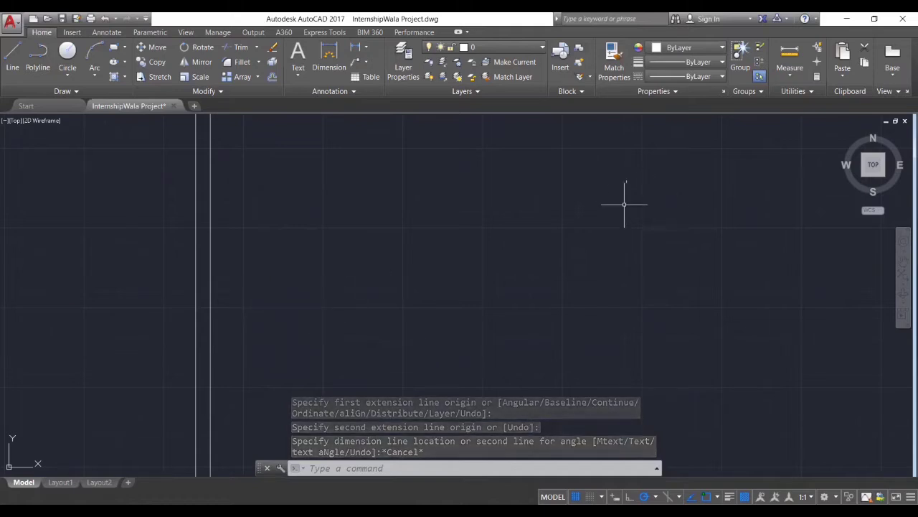
scroll(485, 241, "down", 3)
middle_click_drag(495, 236, 339, 300)
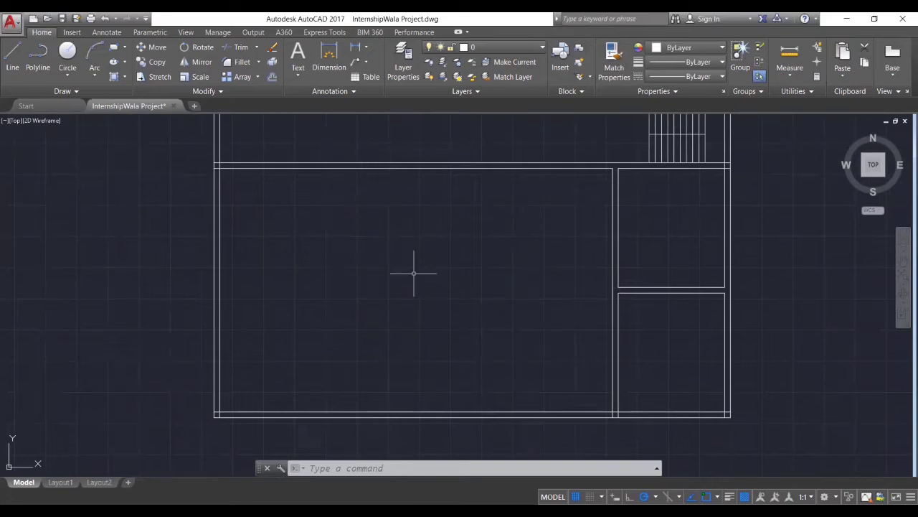
left_click(758, 75)
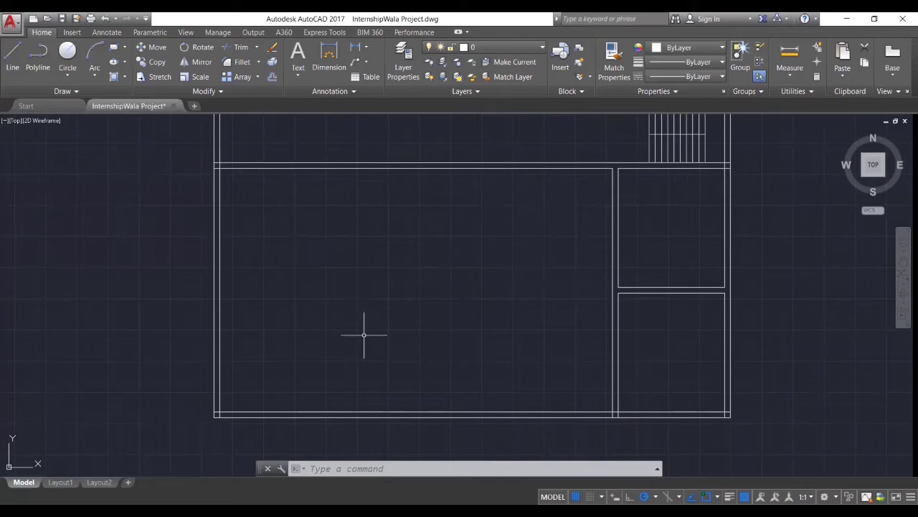
Offset the inner line of the large room's upper wall by 4885 downward into the room
type("o")
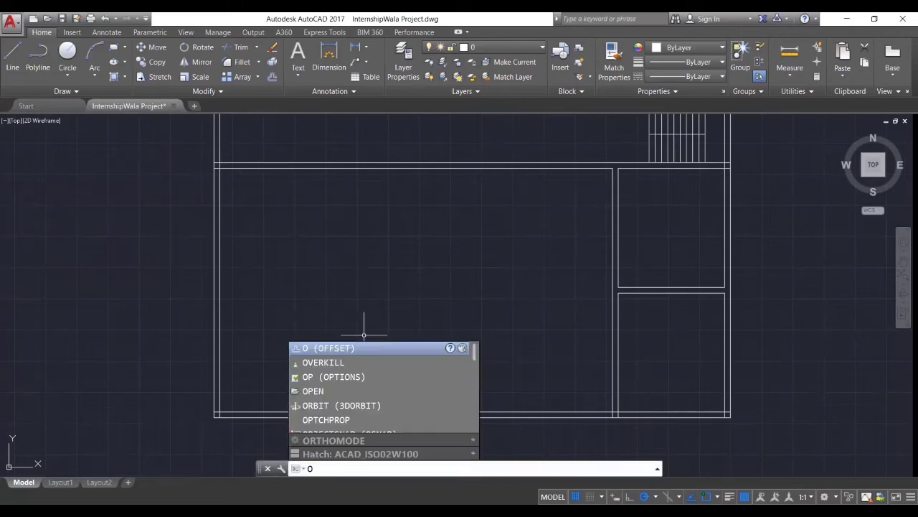
key("Return")
type("4885")
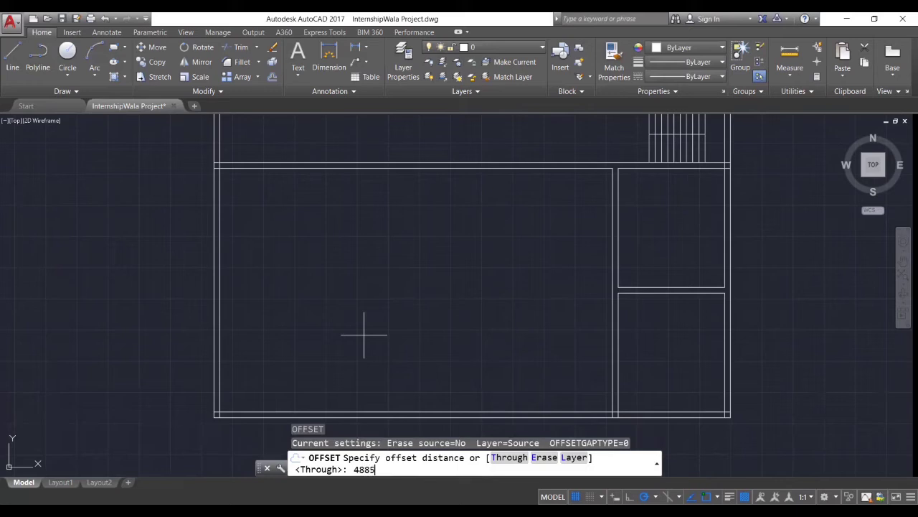
key("Return")
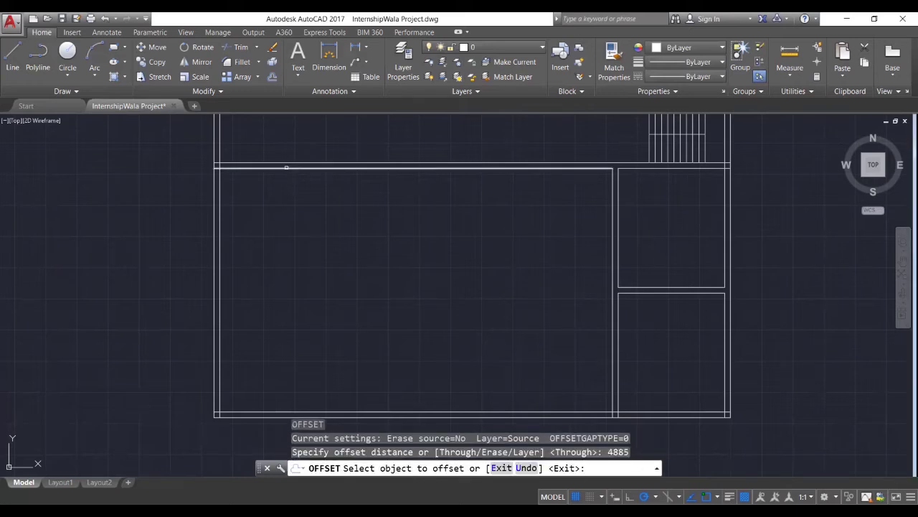
left_click(287, 170)
left_click(309, 308)
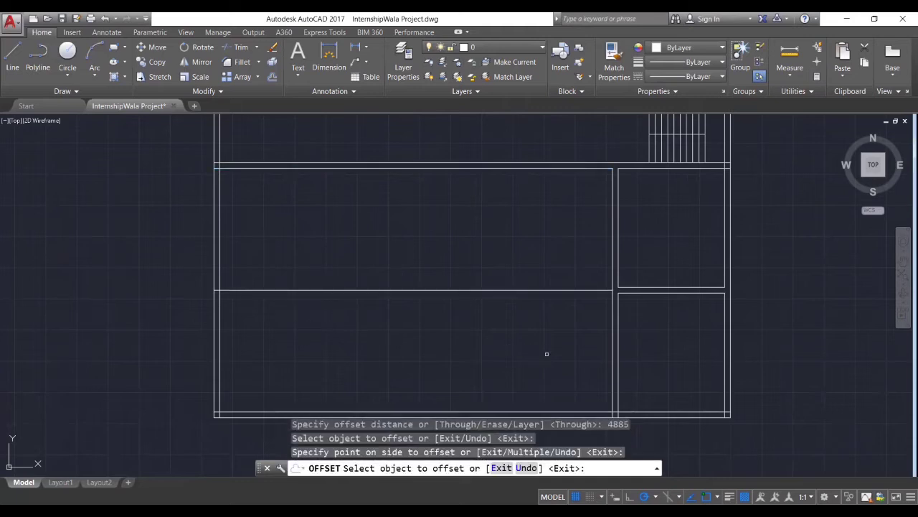
key("Return")
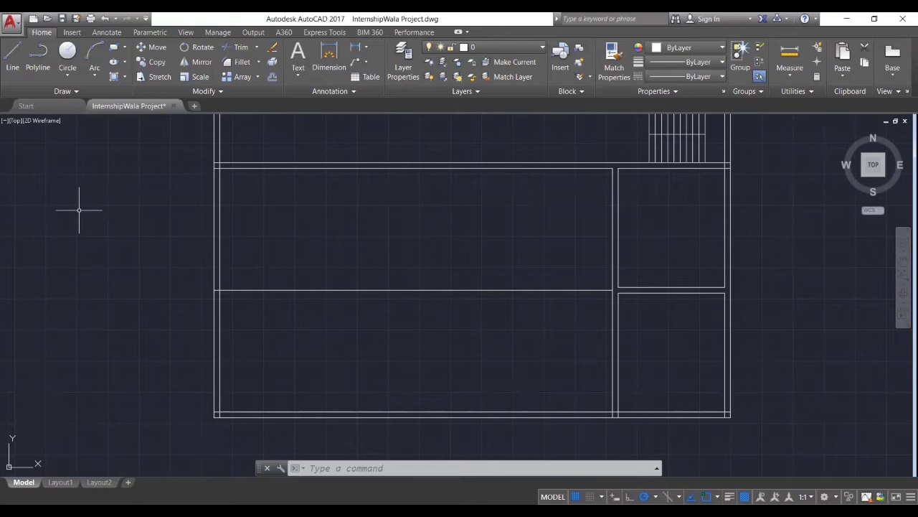
Offset the large room's horizontal centre line by 2500 both upward and downward, and delete the centre line itself
type("o")
key("Return")
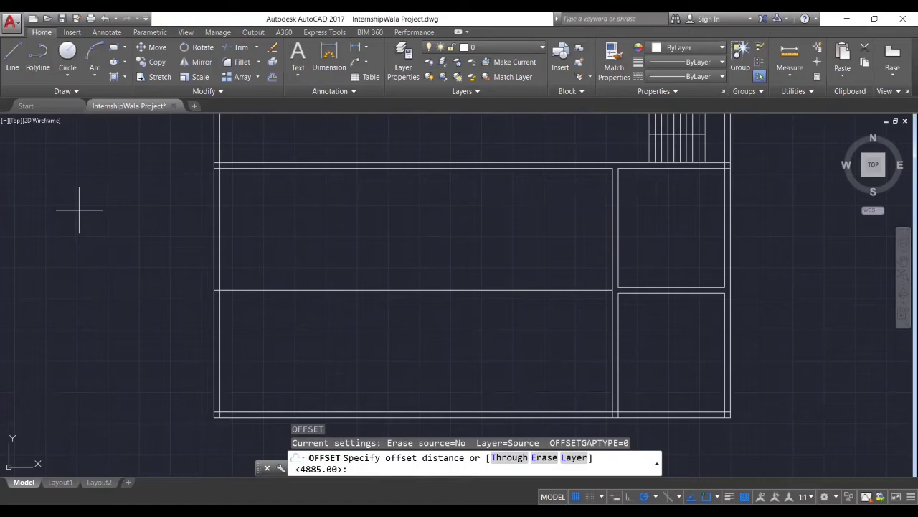
type("2500")
key("Return")
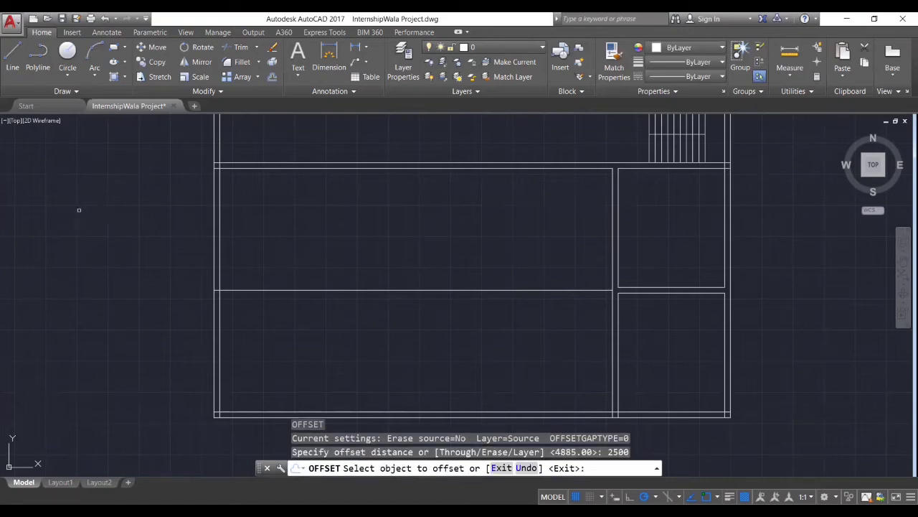
left_click(317, 291)
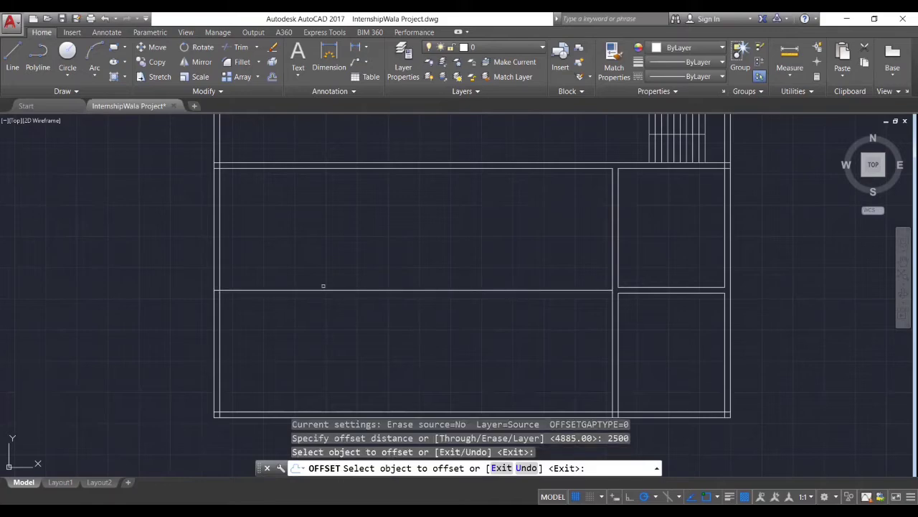
left_click(317, 290)
left_click(316, 260)
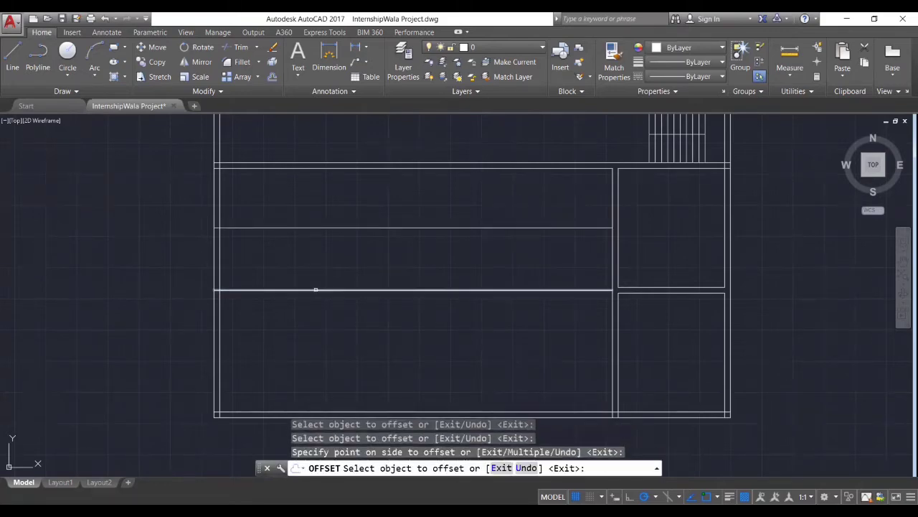
left_click(312, 290)
left_click(352, 337)
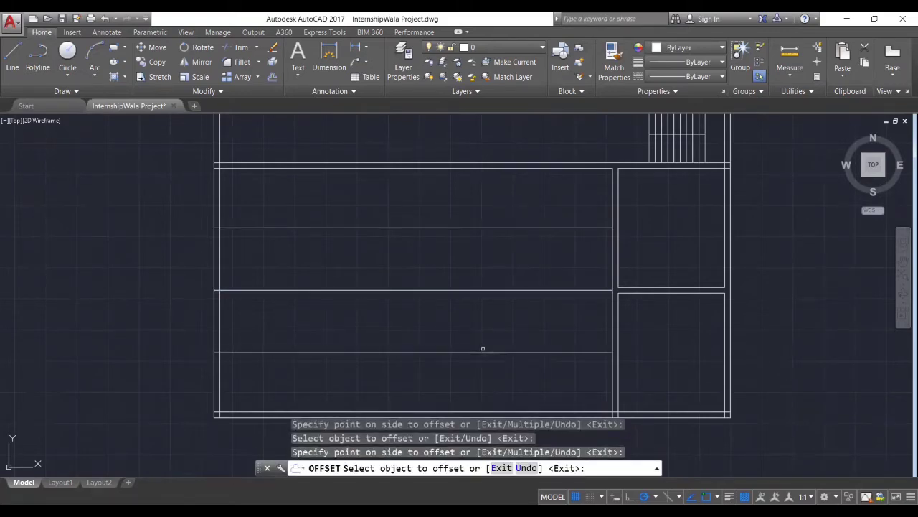
key("Return")
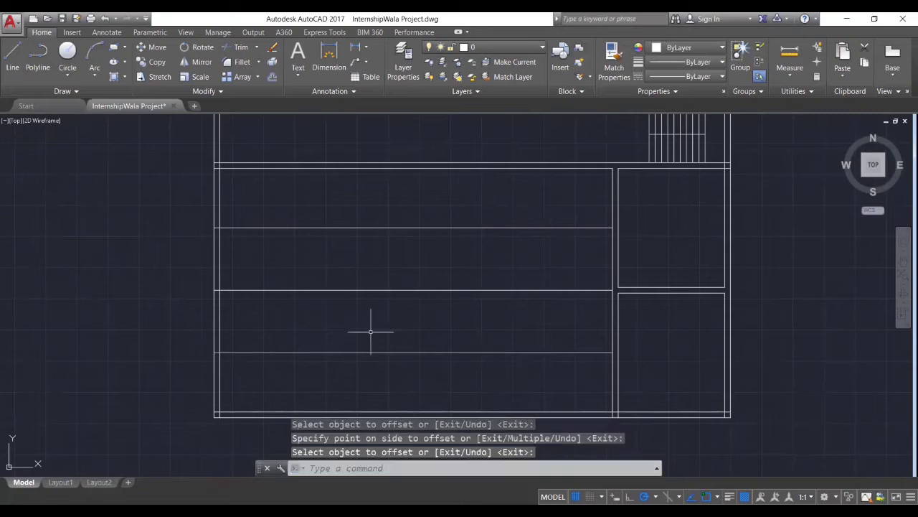
left_click(368, 291)
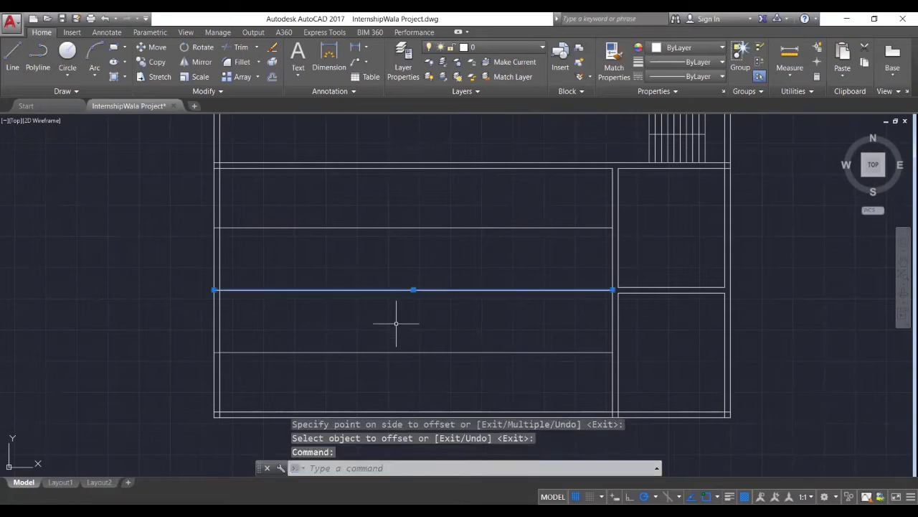
key("Delete")
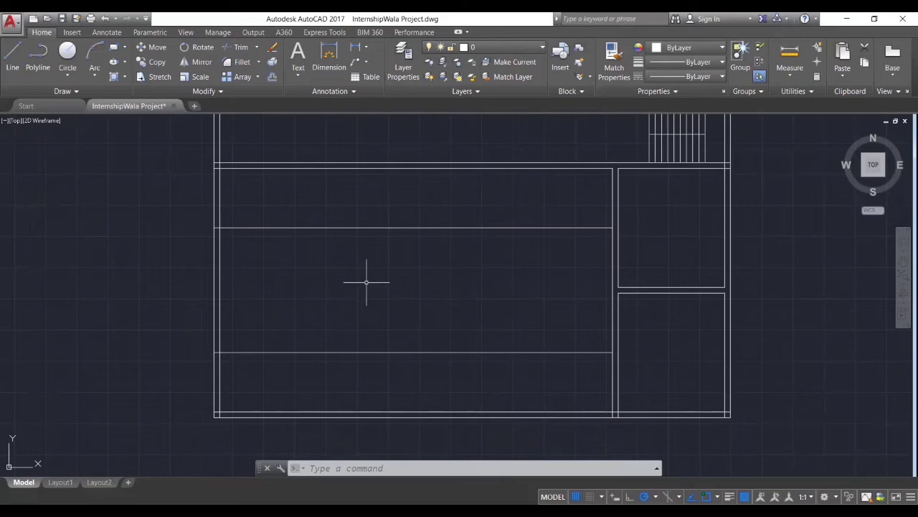
type("2500")
key("BackSpace")
key("BackSpace")
key("BackSpace")
key("BackSpace")
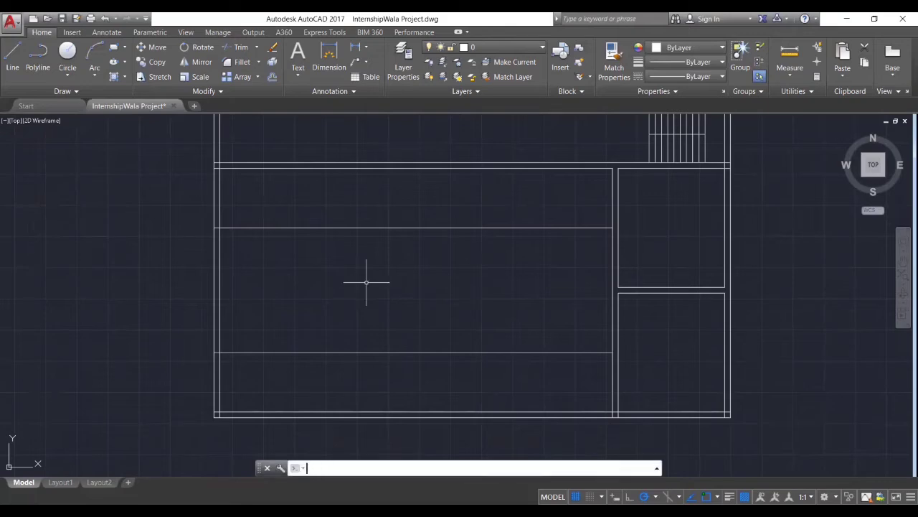
Offset the inner line of the left wall by 2500 to the right into the large room
type("O")
key("Return")
type("2")
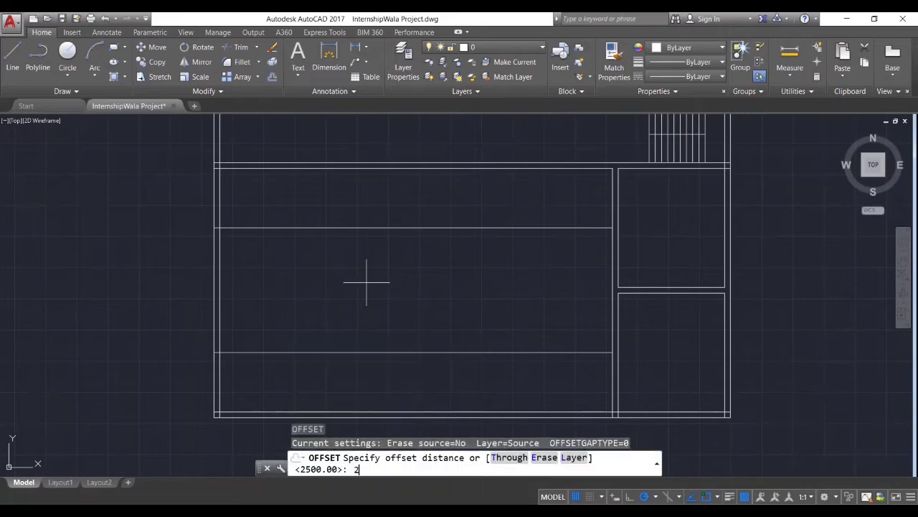
type("500")
key("Return")
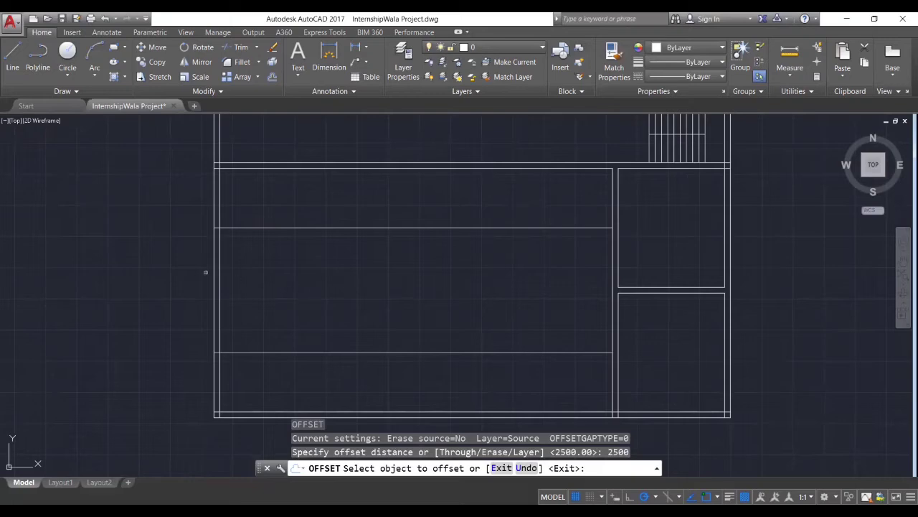
left_click(219, 268)
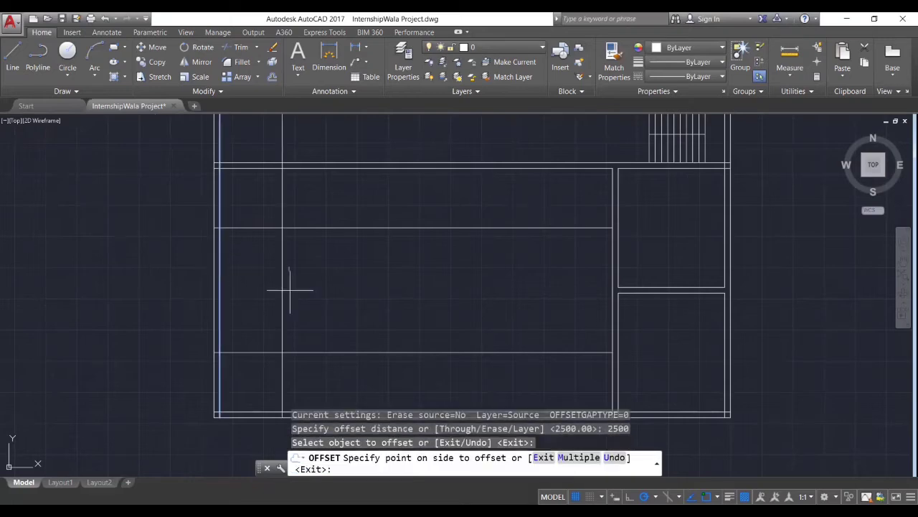
left_click(340, 301)
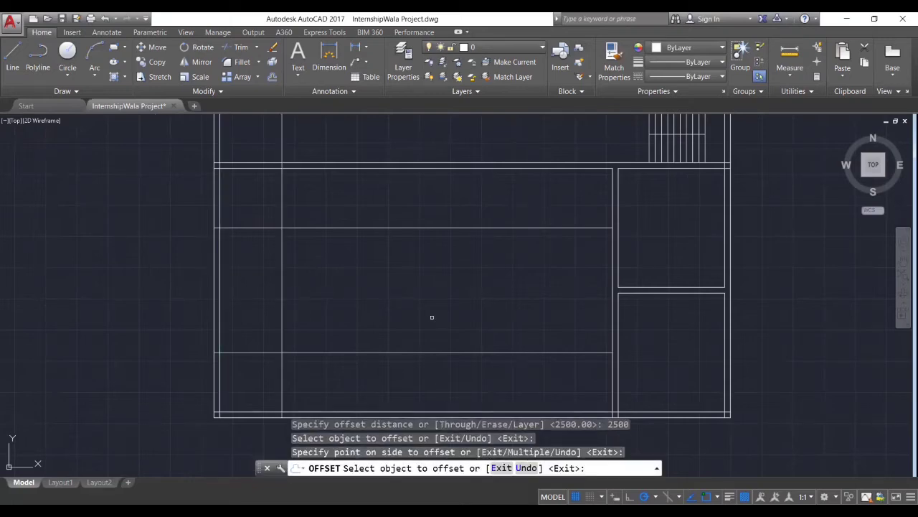
key("Return")
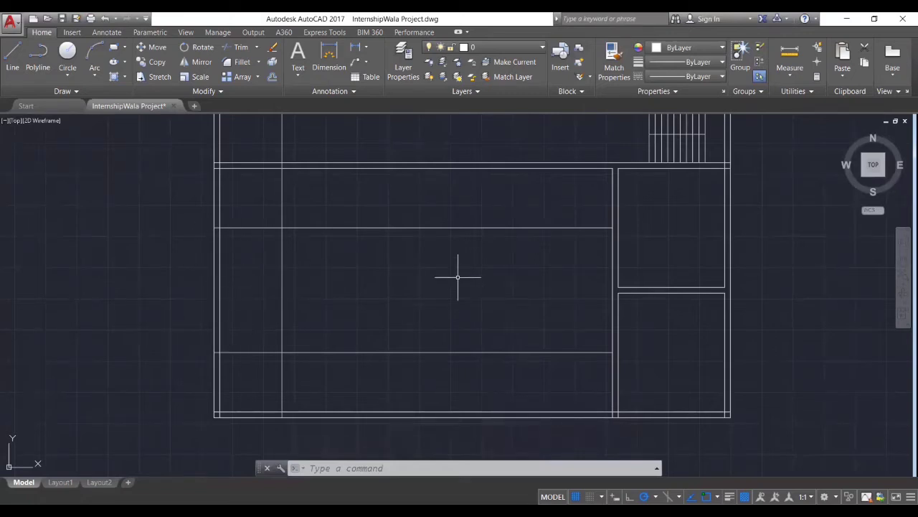
Try to trim the offset lines and the left wall's inner line around the rectangular area, and undo the whole trim
type("tr")
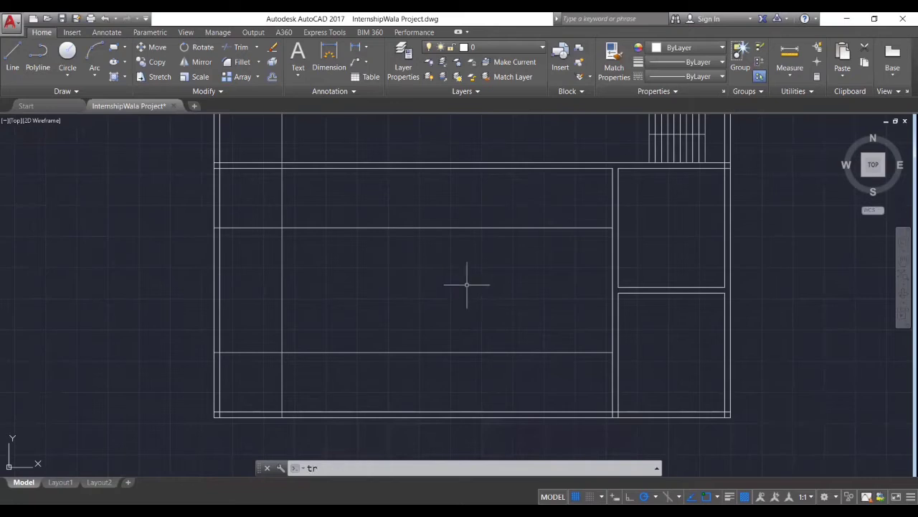
key("Return")
key("Return")
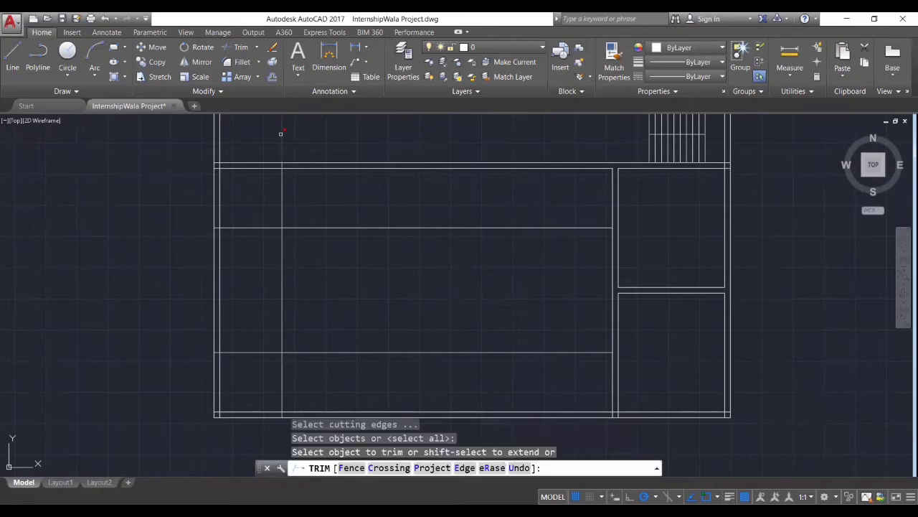
left_click(280, 133)
left_click(286, 133)
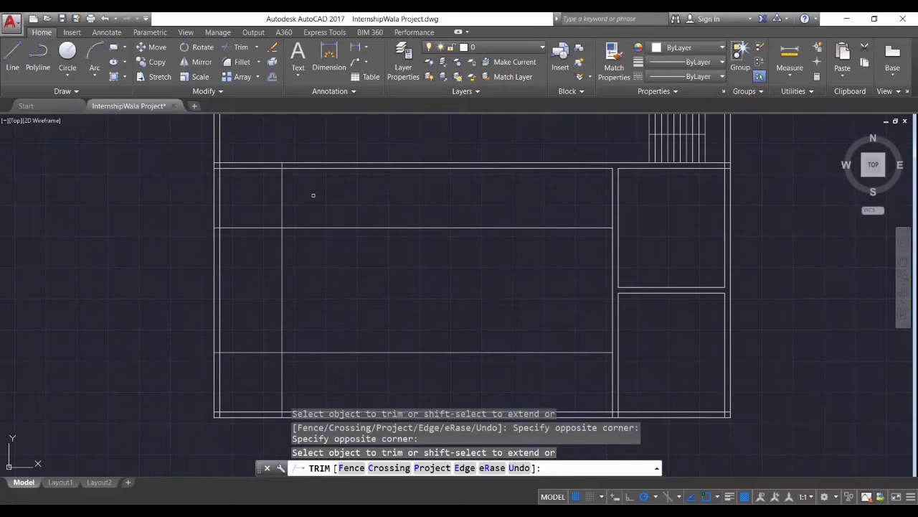
left_click(282, 198)
left_click(324, 227)
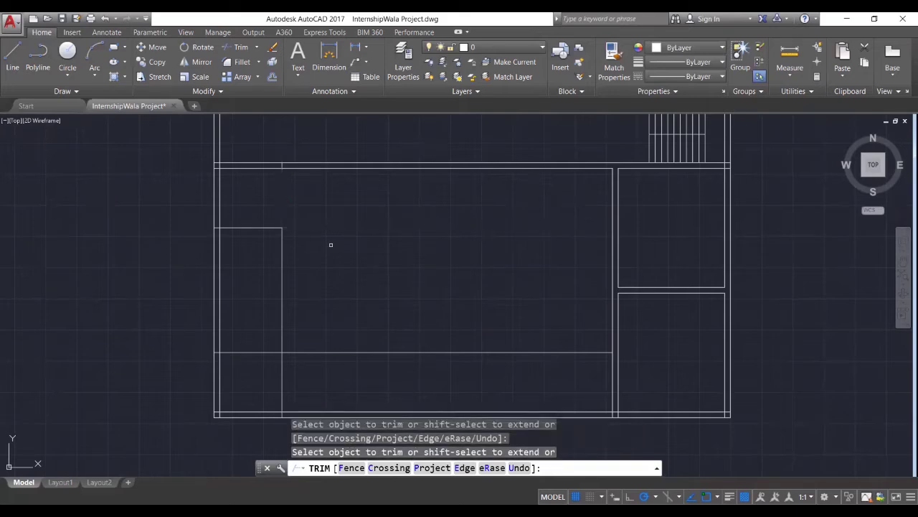
left_click(338, 350)
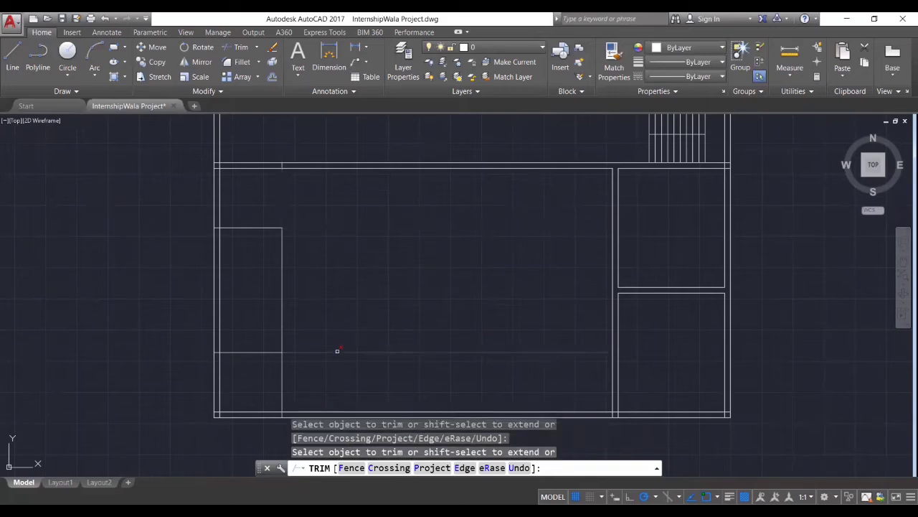
left_click(281, 376)
left_click(219, 379)
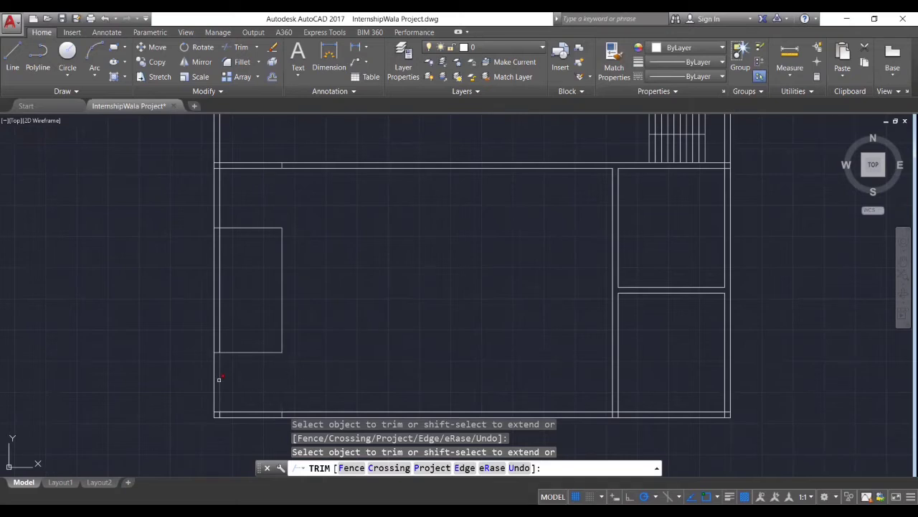
left_click(220, 200)
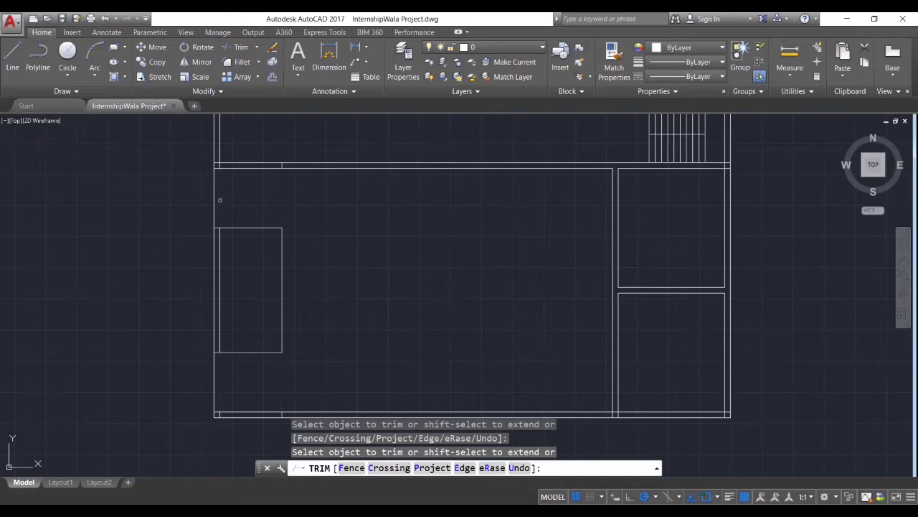
left_click(220, 139)
left_click(219, 139)
key("Return")
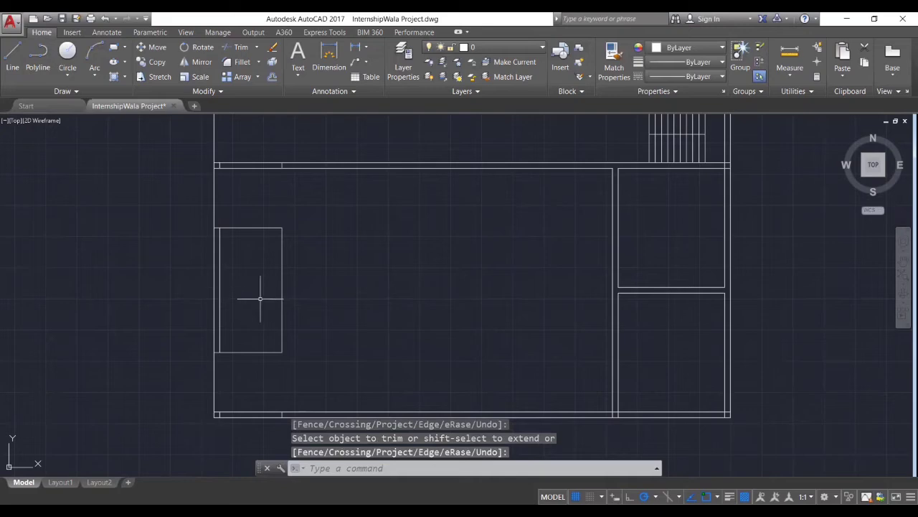
key("ctrl+z")
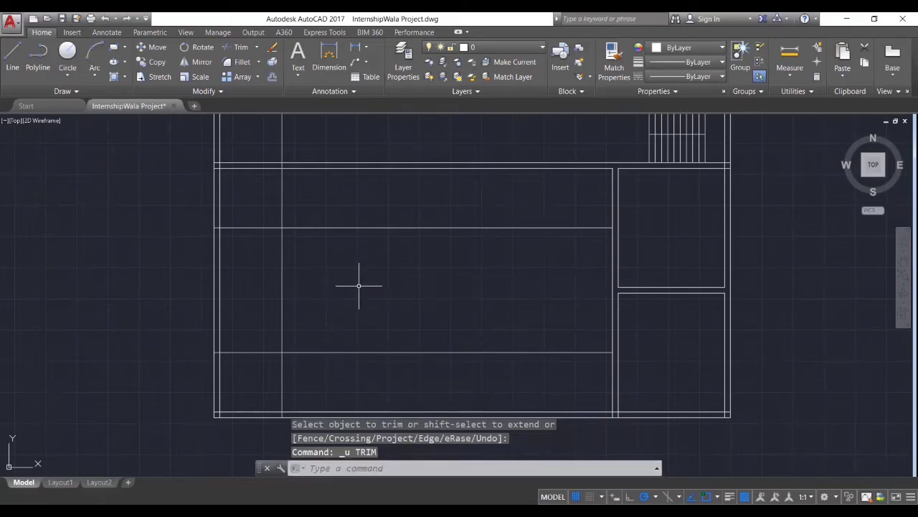
Trim the two horizontal offset lines and the vertical offset line back to a rectangle against the large room's left wall
key("Return")
key("Return")
left_click(281, 377)
left_click(313, 352)
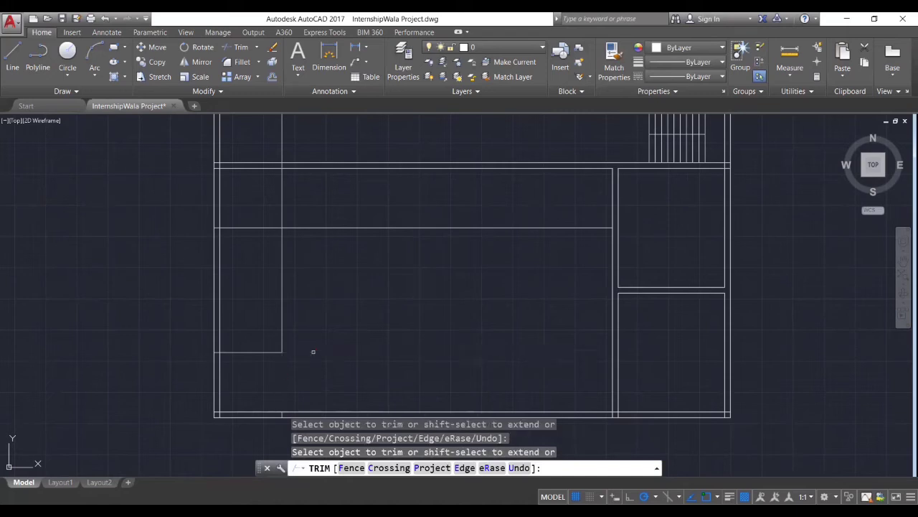
left_click(281, 128)
left_click(316, 227)
left_click(318, 227)
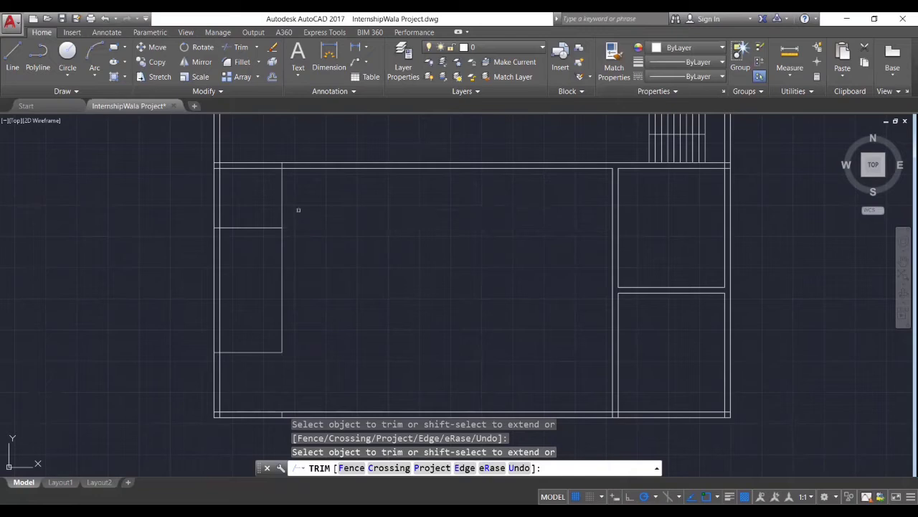
left_click(282, 200)
key("Return")
Trim the short ends of the rectangle's upper and lower edges that cross the left wall's thickness
scroll(311, 293, "up", 3)
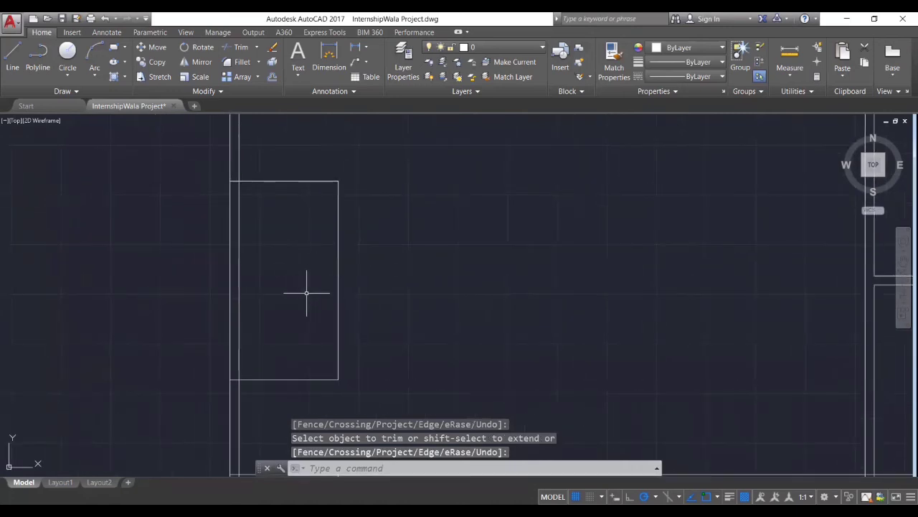
type("TR")
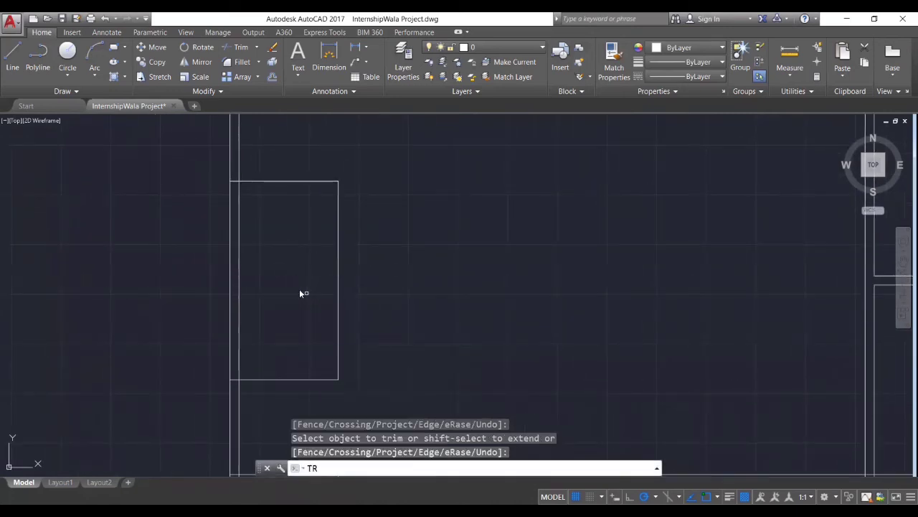
key("Return")
scroll(234, 177, "up", 2)
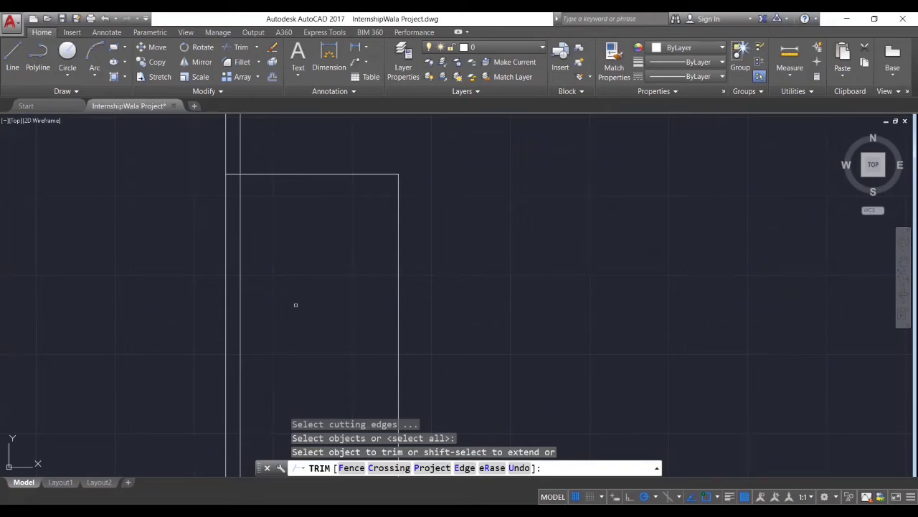
left_click(233, 173)
scroll(285, 355, "down", 2)
scroll(289, 352, "up", 5)
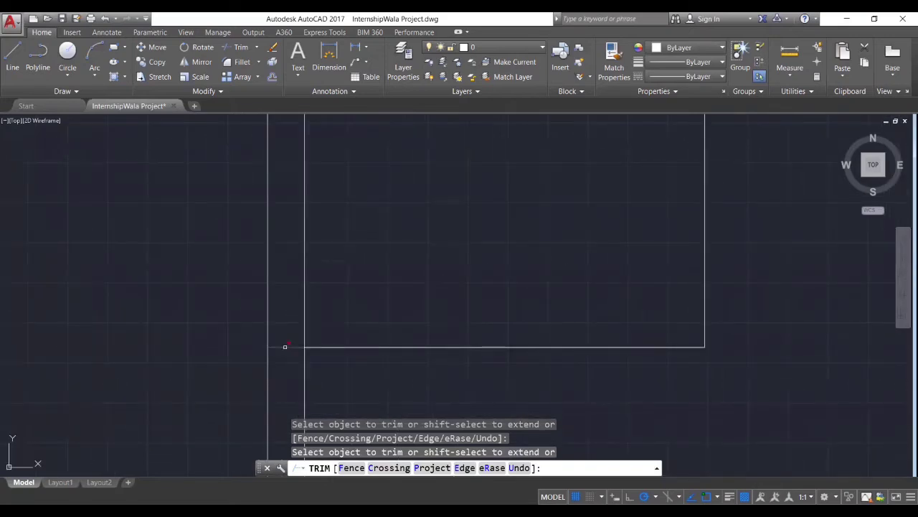
left_click(284, 348)
key("Return")
Erase the leftover vertical segment inside the large room's lower wall
scroll(513, 303, "down", 8)
mouse_move(500, 326)
middle_mouse_down()
mouse_move(388, 317)
mouse_move(363, 213)
middle_mouse_up()
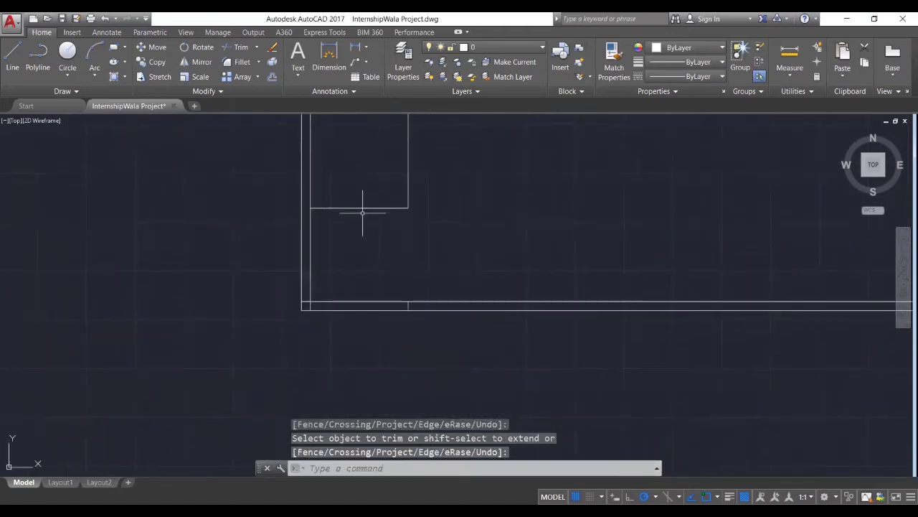
scroll(358, 296, "up", 5)
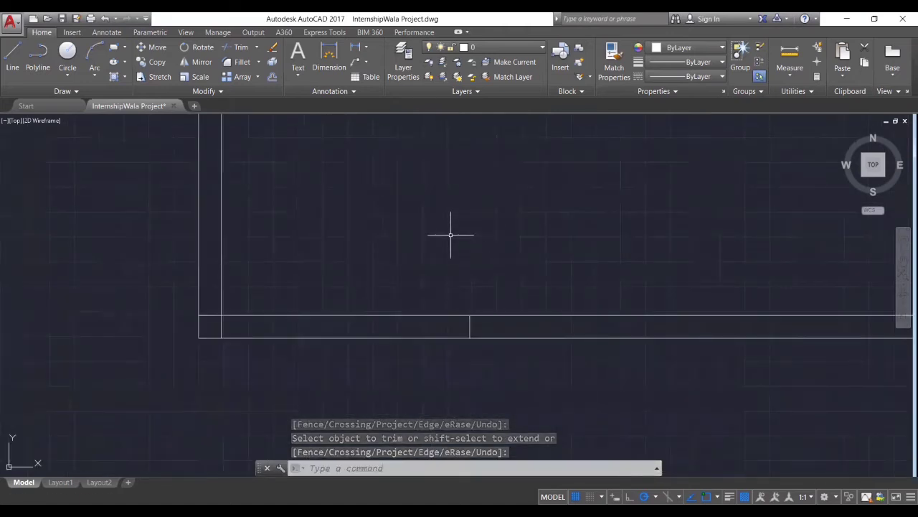
type("e")
key("Return")
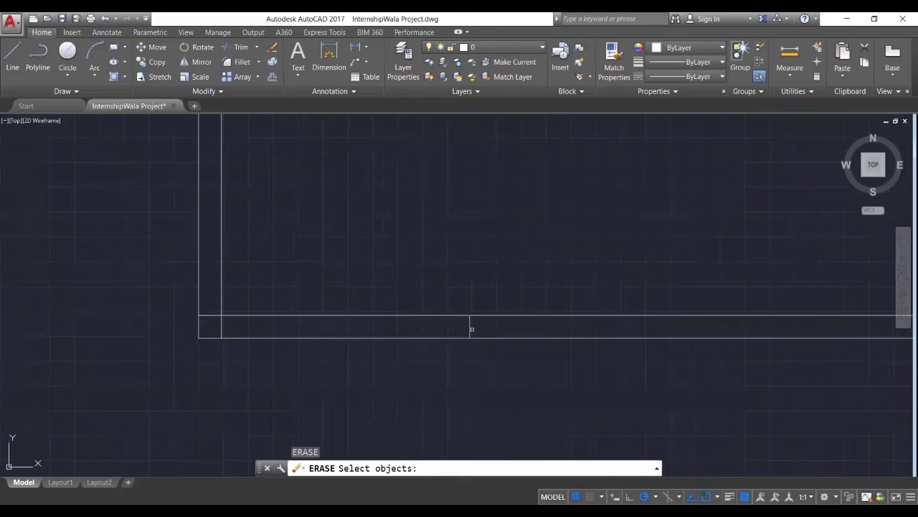
left_click(471, 329)
key("Return")
Erase the leftover vertical segment between the two lines of the large room's upper wall
scroll(431, 271, "down", 4)
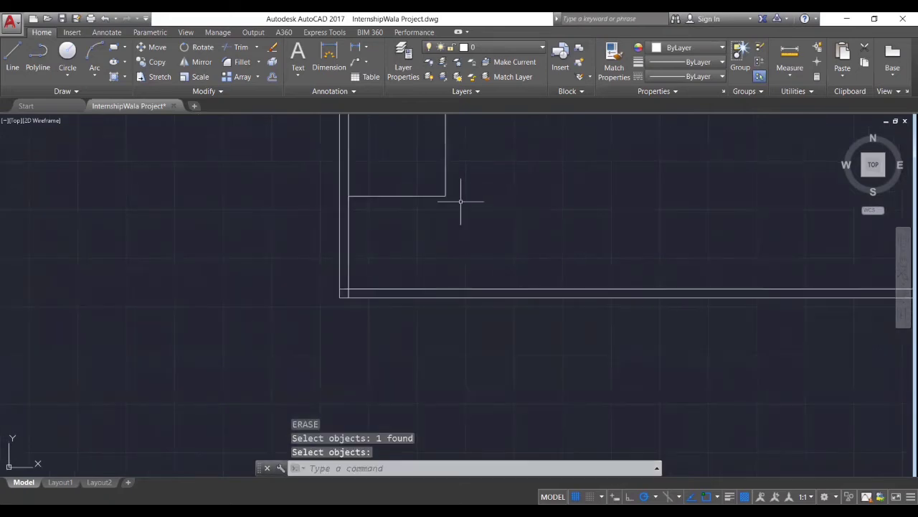
middle_click_drag(513, 147, 454, 302)
scroll(453, 298, "down", 2)
scroll(432, 338, "up", 4)
middle_click_drag(451, 176, 437, 350)
scroll(438, 348, "up", 2)
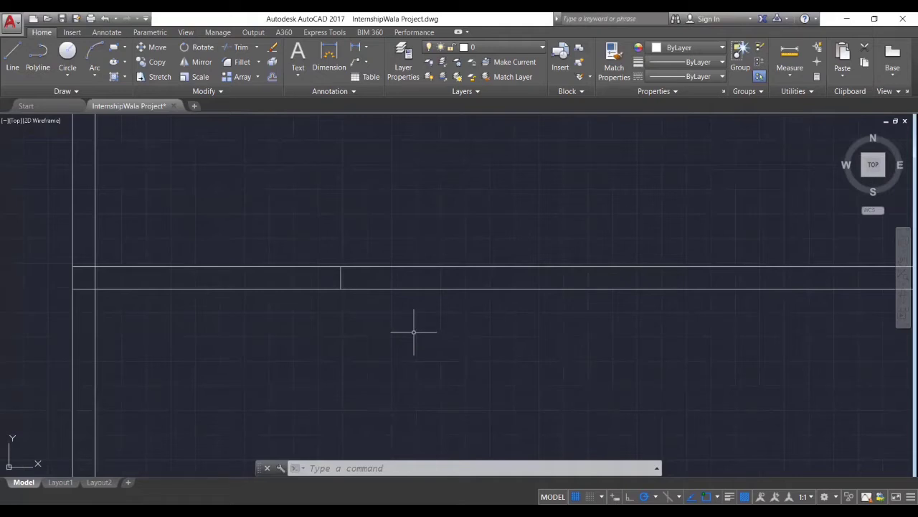
type("e")
key("Return")
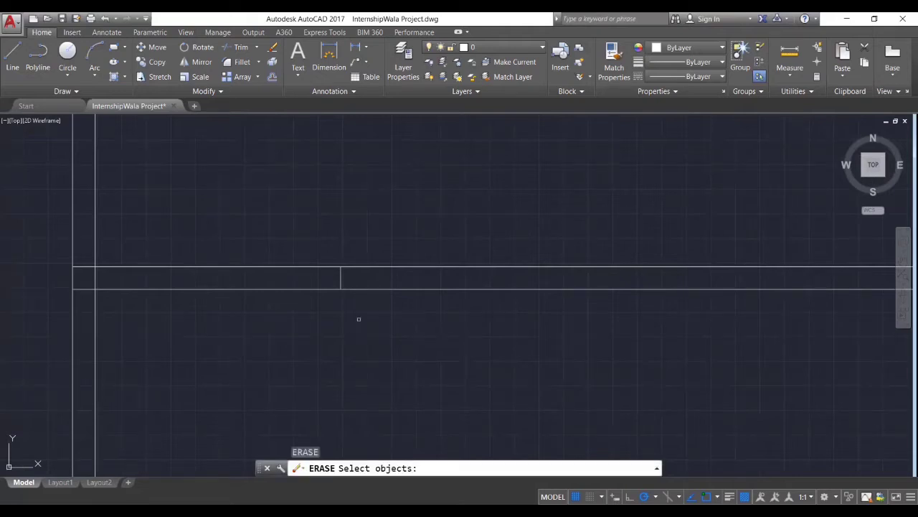
left_click(341, 276)
left_click(339, 277)
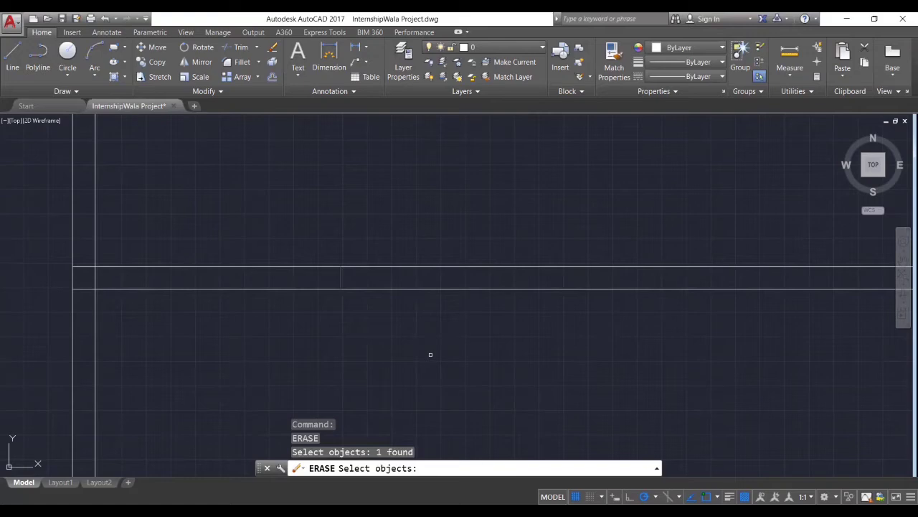
key("Return")
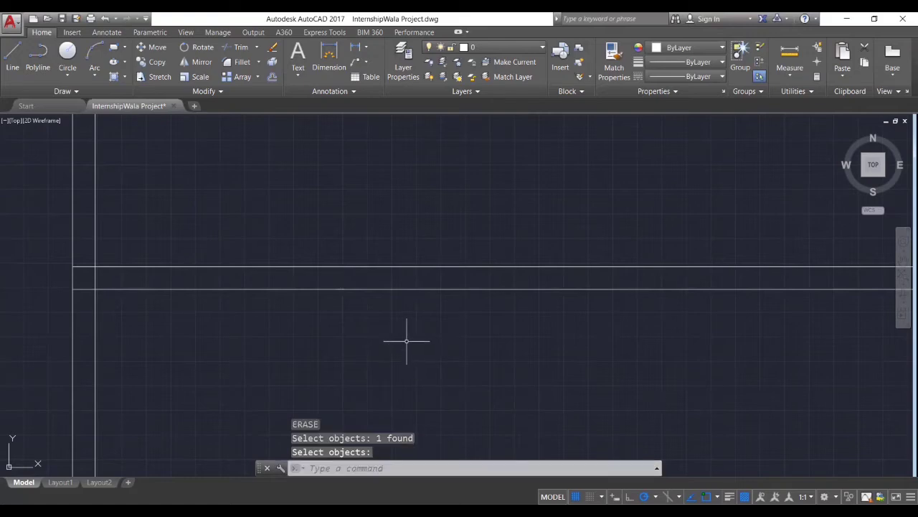
Offset the inner line of the left wall by 2000 to the right, across the corridor above the large room
scroll(348, 333, "down", 2)
scroll(373, 342, "down", 4)
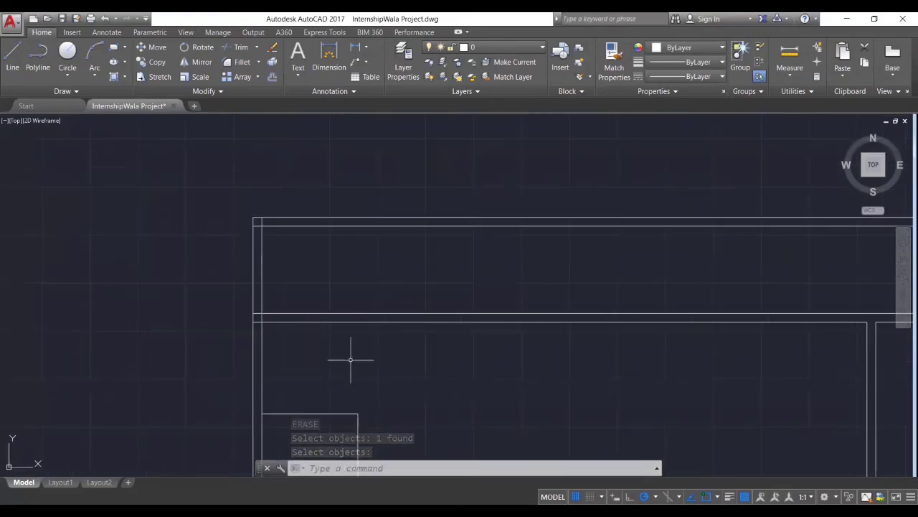
middle_click_drag(372, 343, 359, 251)
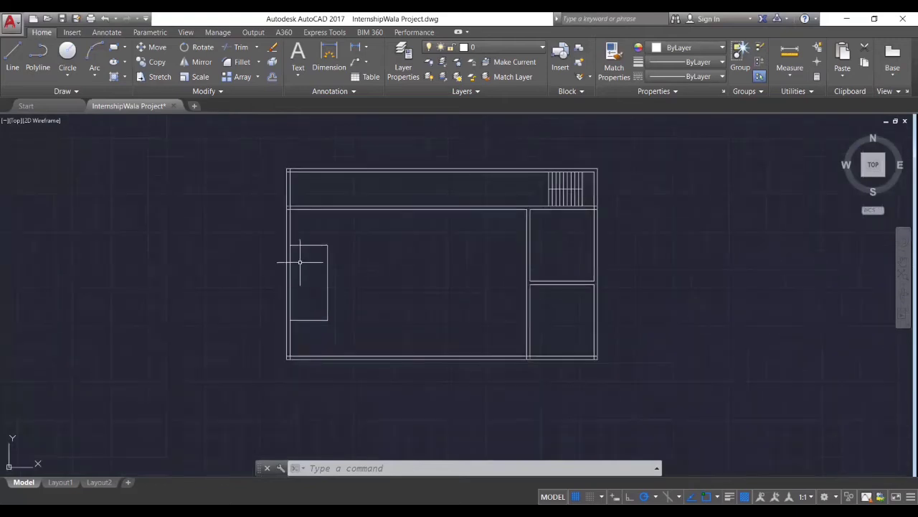
scroll(352, 299, "up", 2)
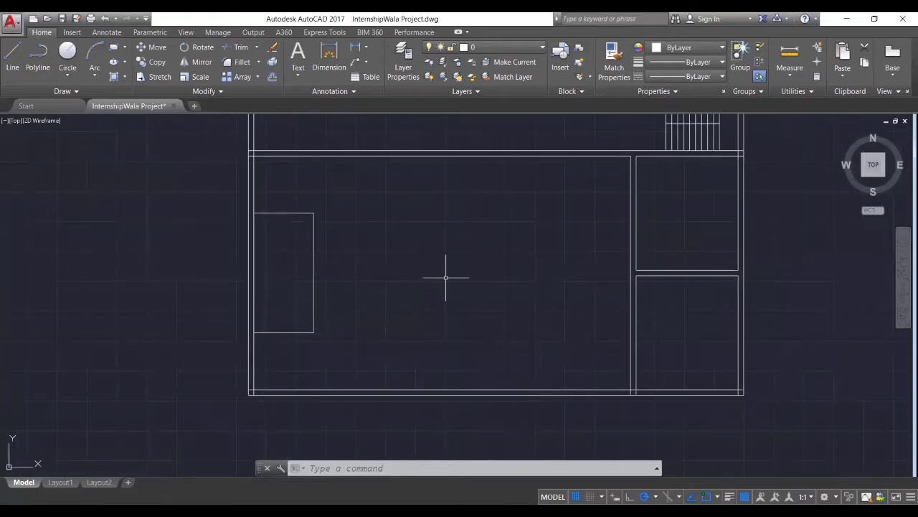
middle_click_drag(447, 273, 353, 308)
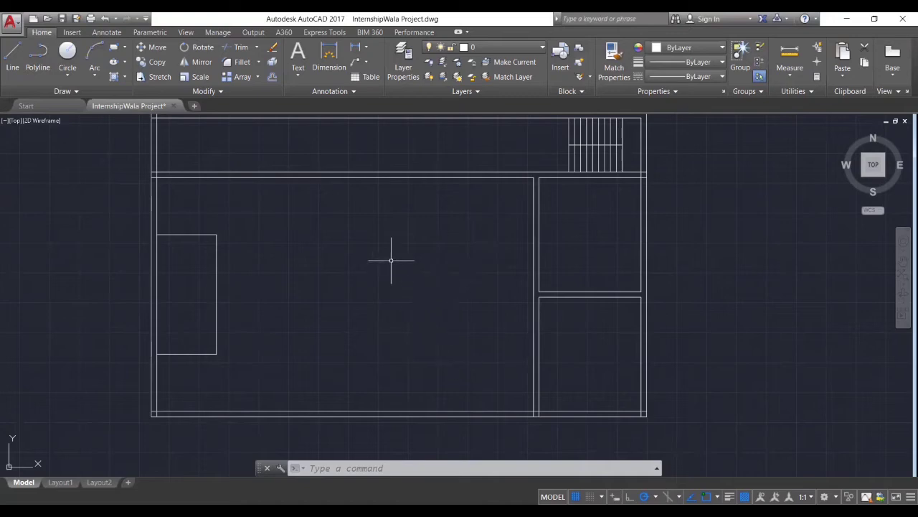
mouse_move(256, 215)
middle_mouse_down()
mouse_move(309, 251)
mouse_move(309, 295)
middle_mouse_up()
scroll(291, 272, "up", 2)
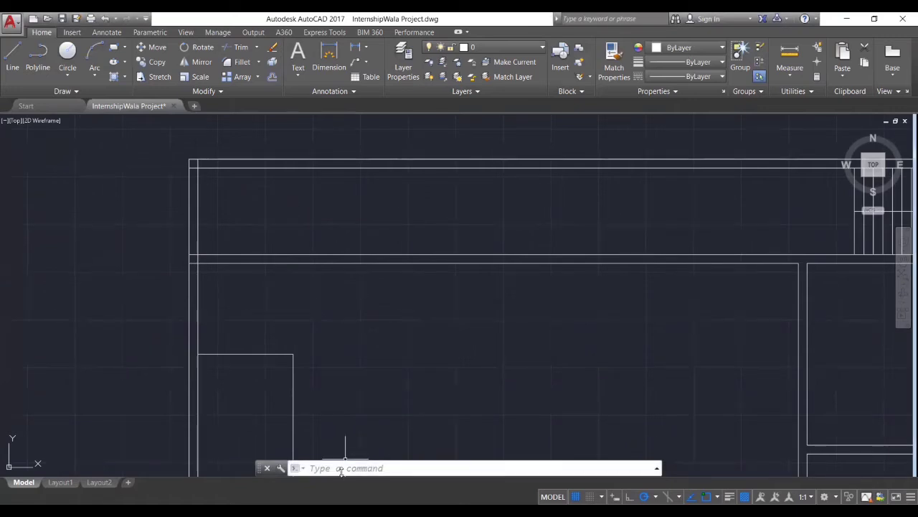
type("o")
key("Return")
type("2000")
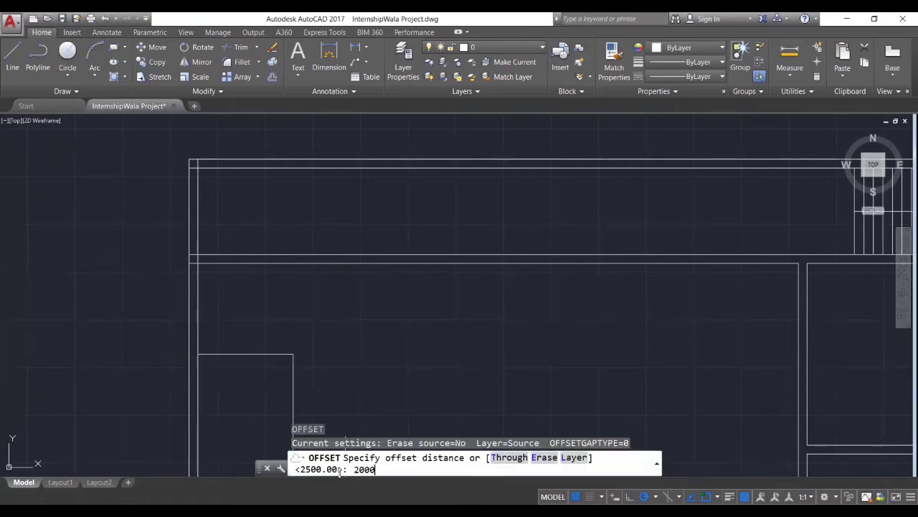
key("Return")
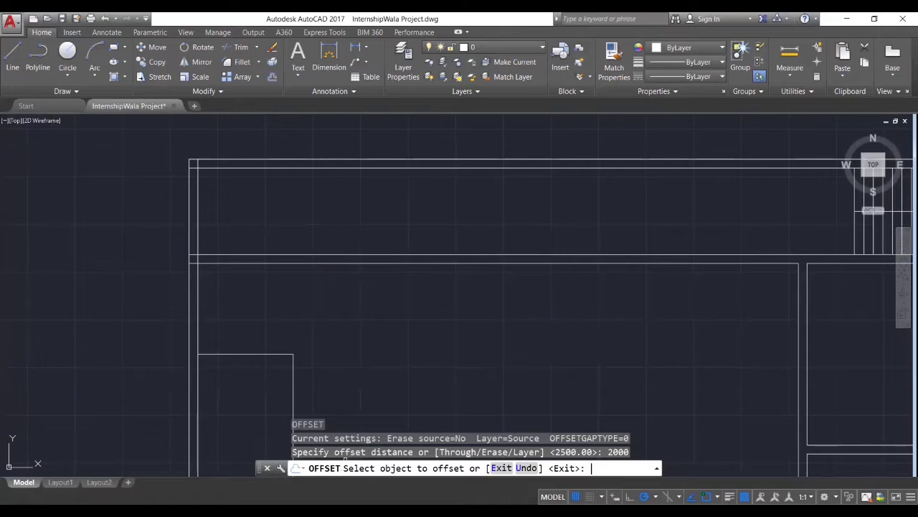
left_click(197, 199)
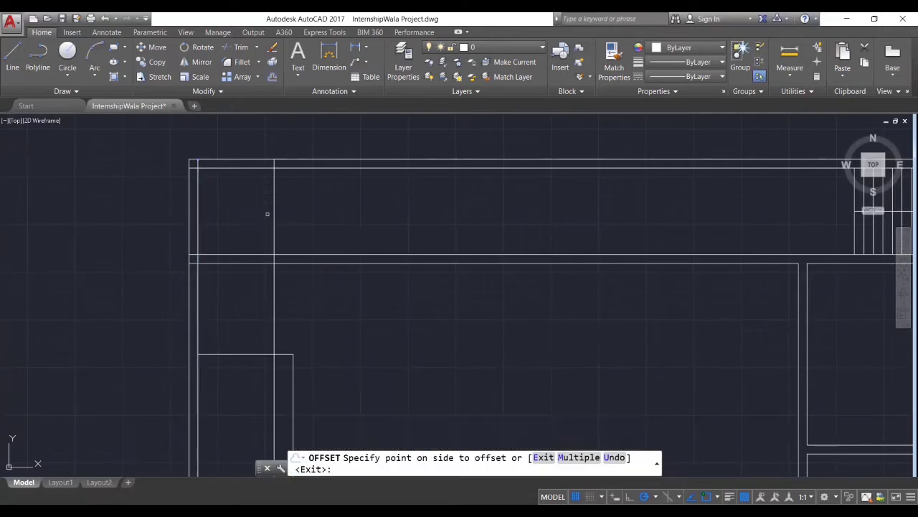
left_click(468, 217)
key("Return")
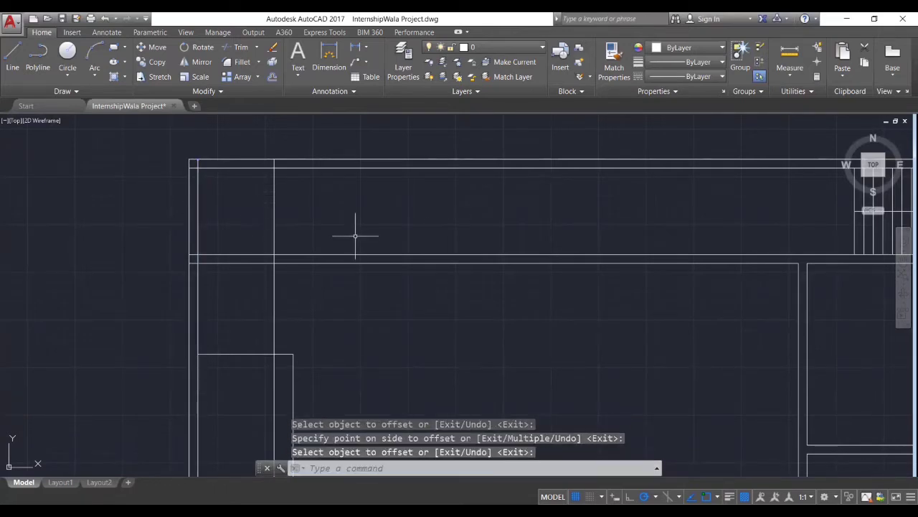
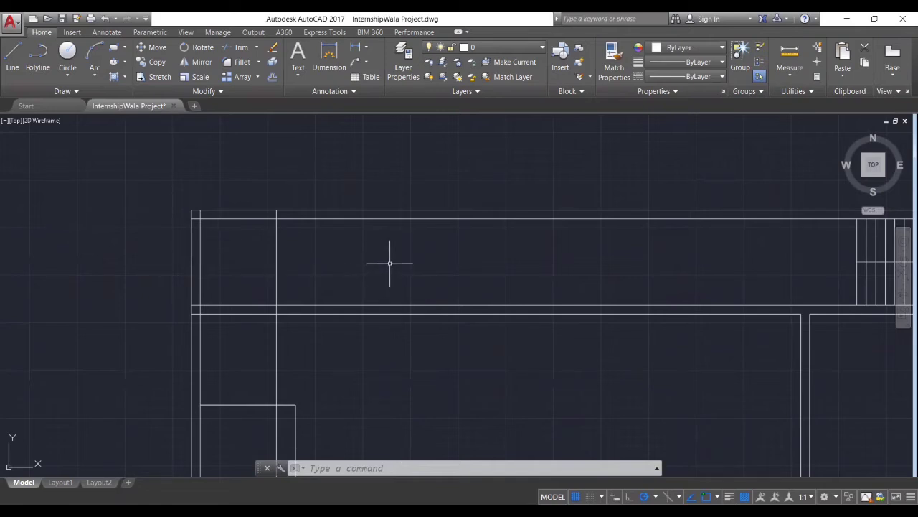
Offset the vertical line crossing the corridor by 1500 to the right
type("o")
key("Return")
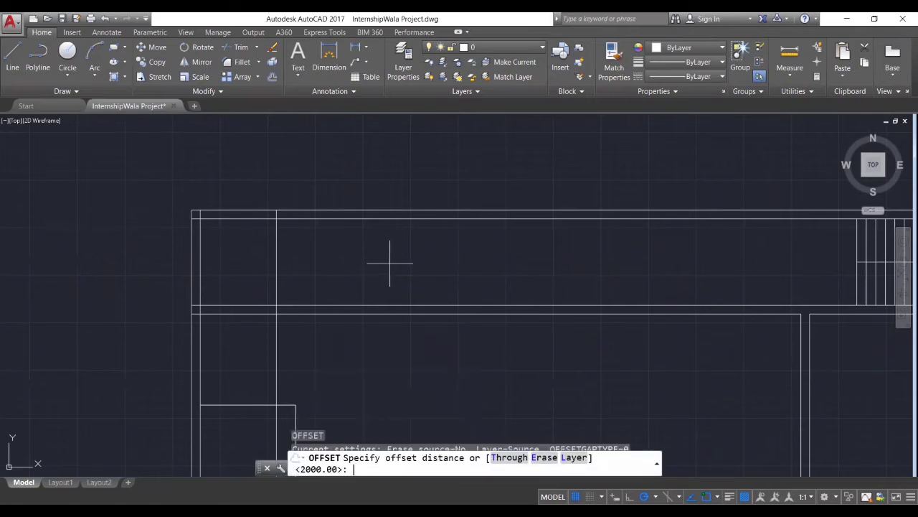
type("1500")
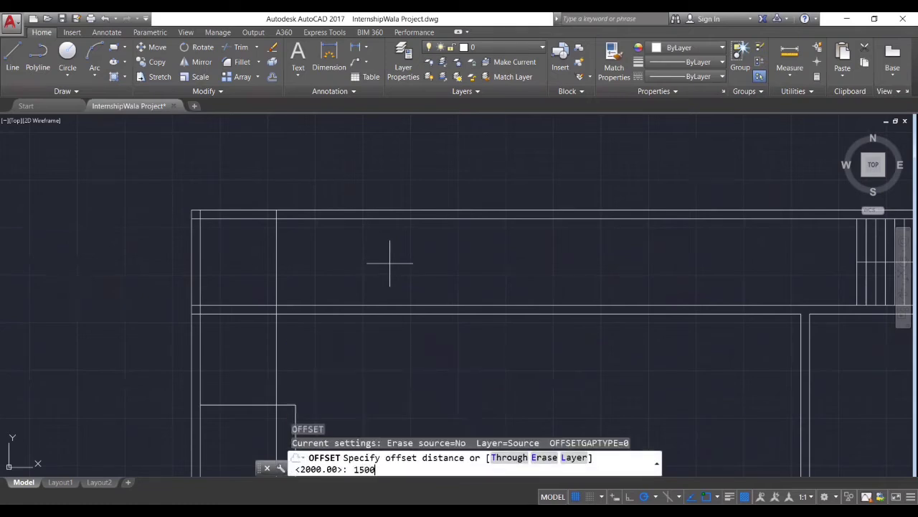
key("Return")
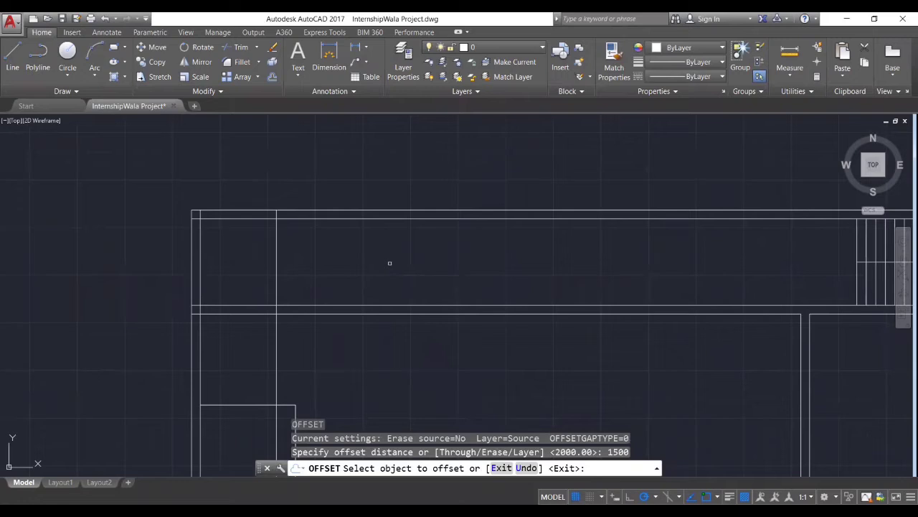
left_click(277, 269)
left_click(359, 268)
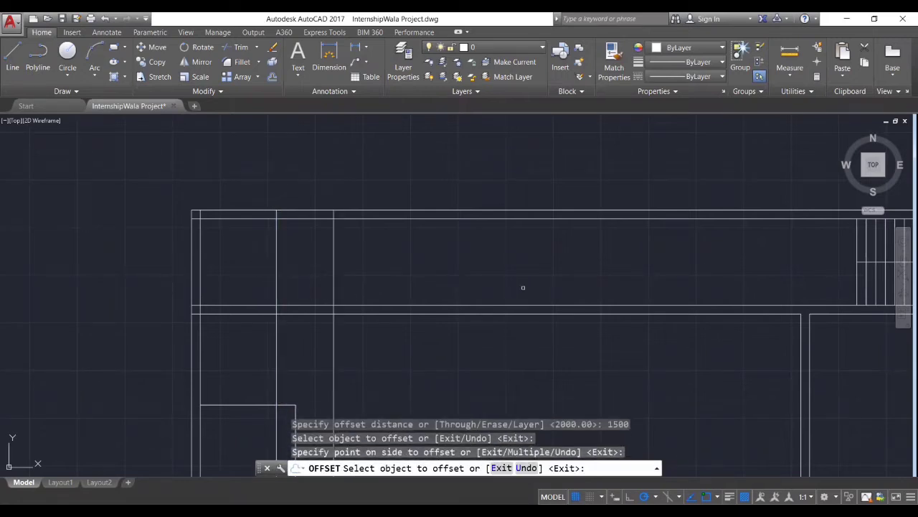
key("Return")
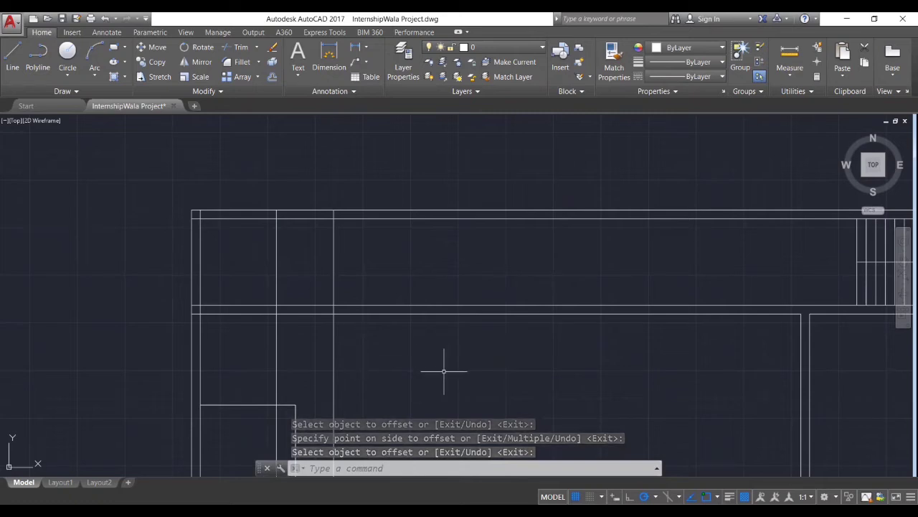
Trim the parts of both vertical offset lines that lie in the corridor and its upper wall
type("tr")
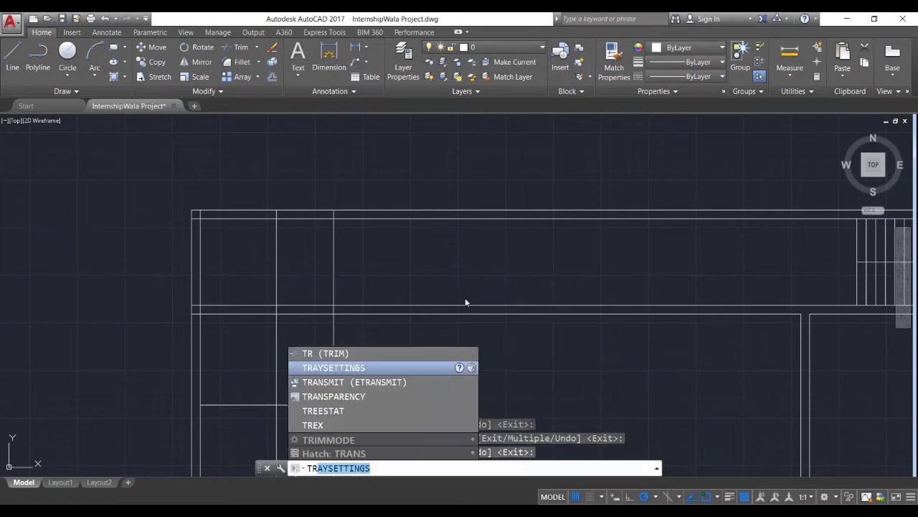
key("Up")
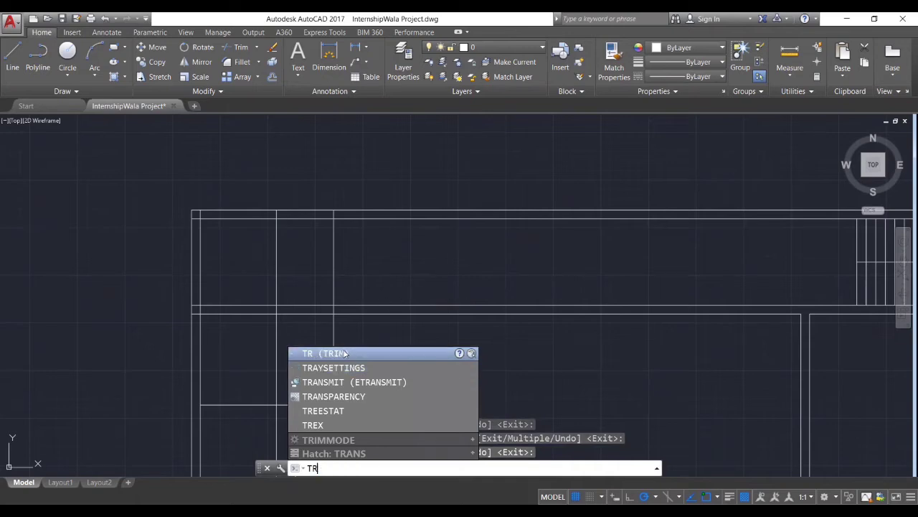
key("Return")
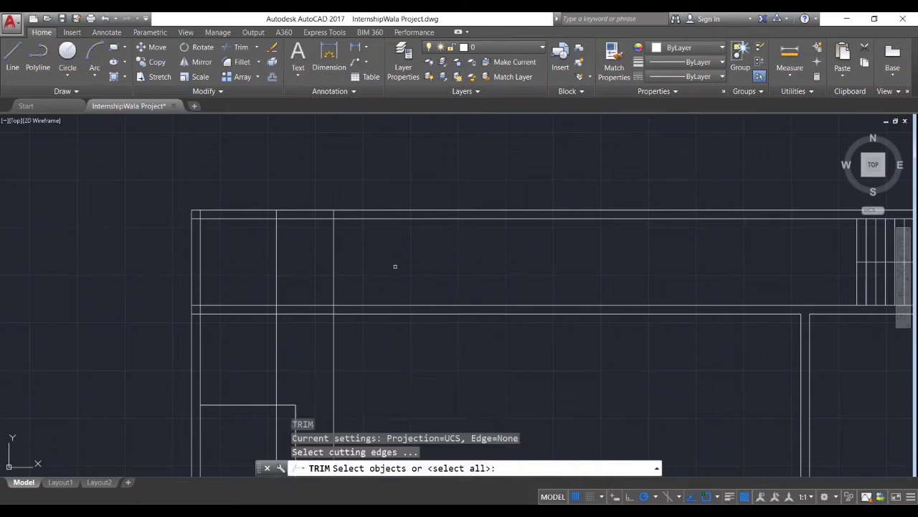
key("Return")
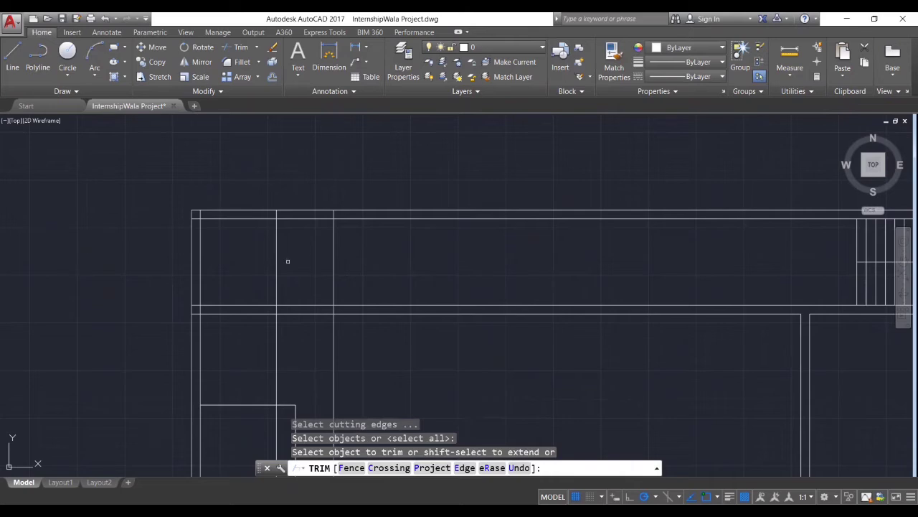
scroll(287, 261, "up", 2)
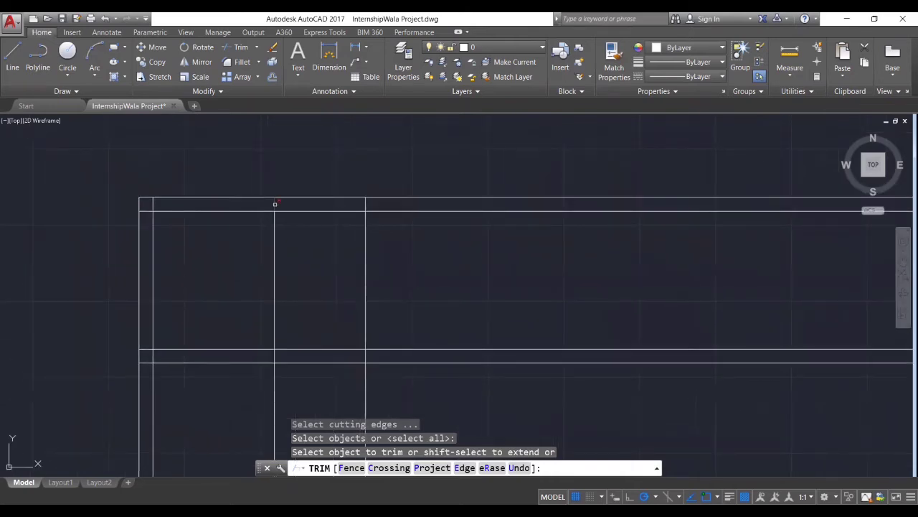
left_click(275, 204)
left_click(365, 207)
left_click(274, 264)
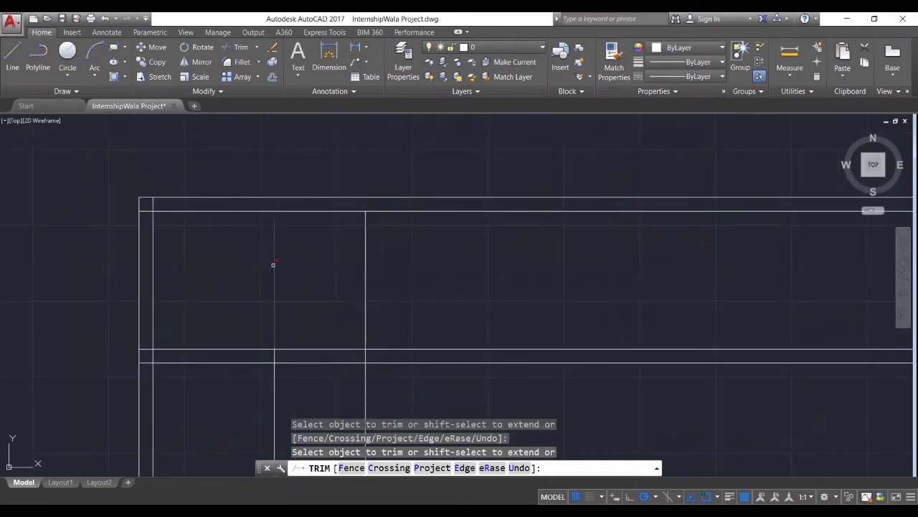
left_click(364, 262)
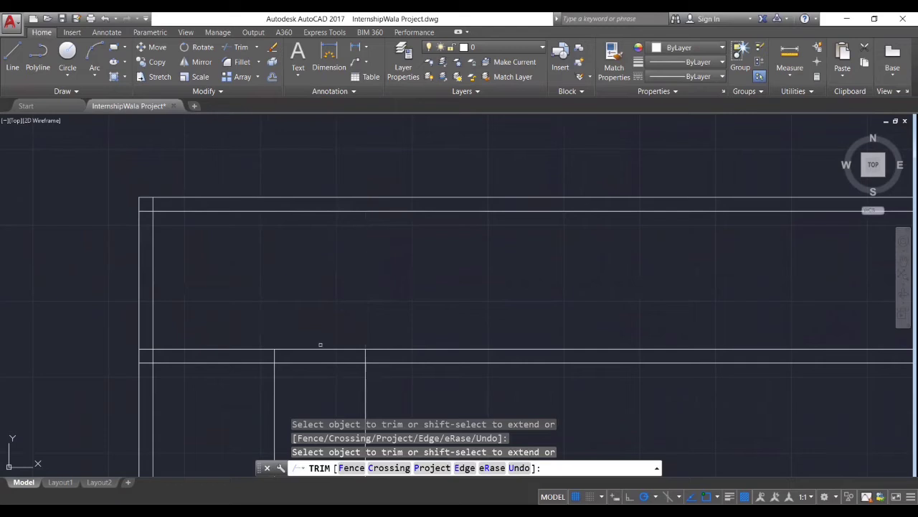
Trim both vertical lines inside the large room and the wall lines between them to open the wall below the corridor
left_click(275, 397)
left_click(366, 382)
left_click(318, 362)
left_click(313, 349)
left_click(308, 350)
left_click(311, 348)
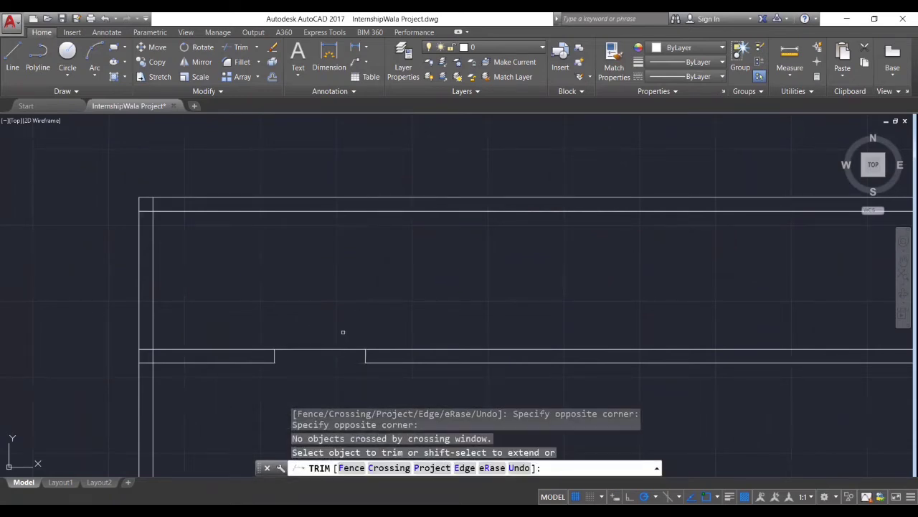
left_click(334, 349)
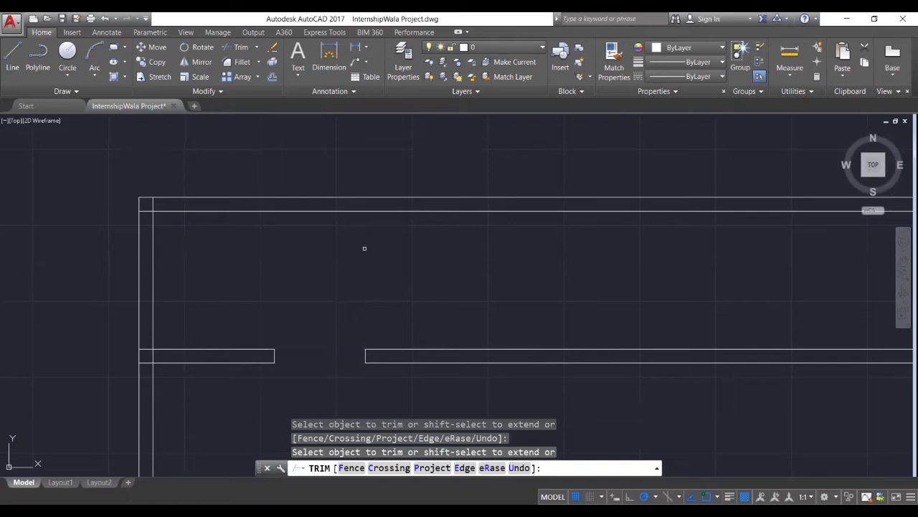
key("Escape")
scroll(328, 303, "down", 3)
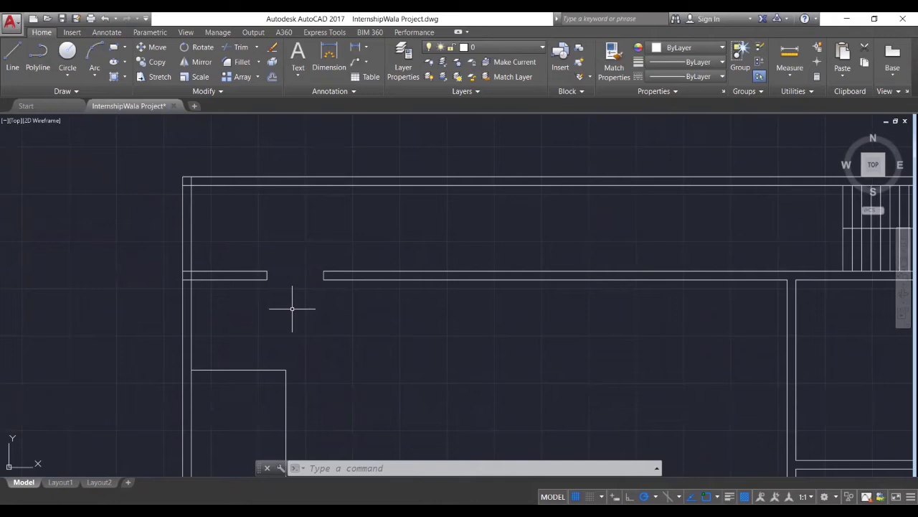
middle_click_drag(532, 334, 431, 328)
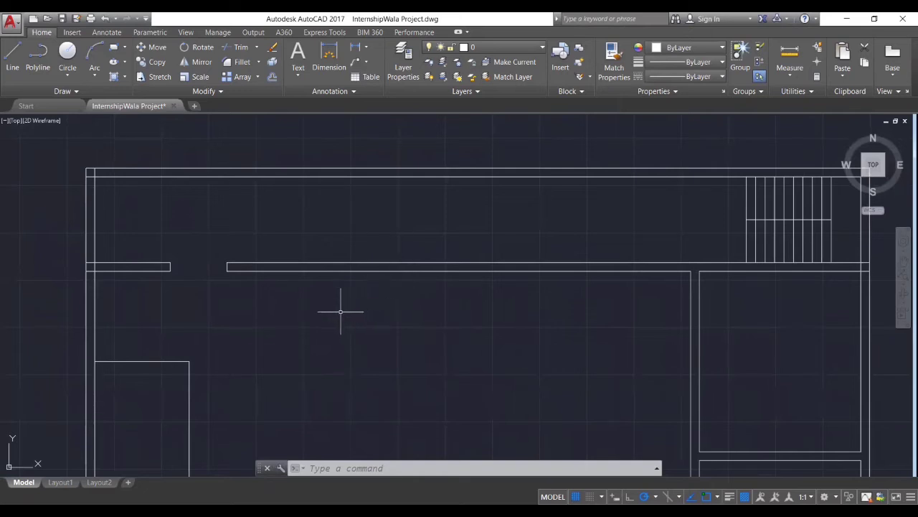
scroll(343, 309, "up", 2)
middle_click_drag(348, 313, 385, 322)
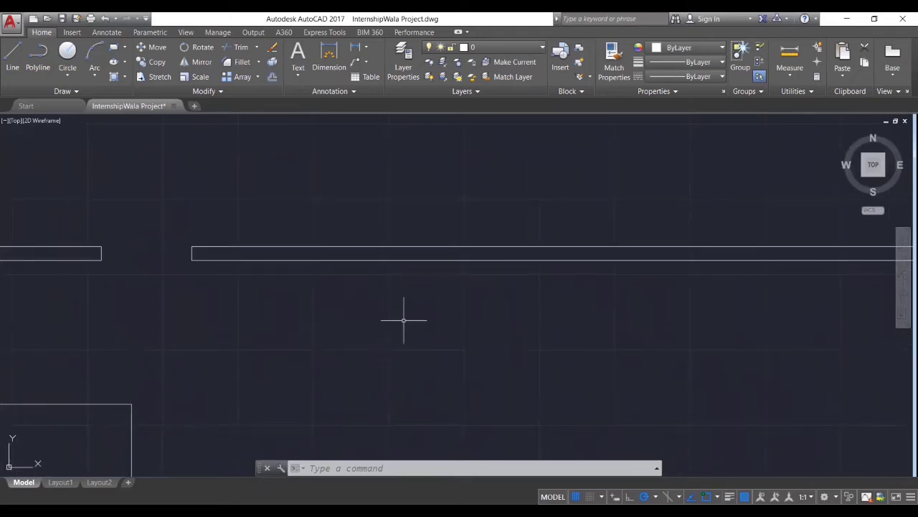
type("o")
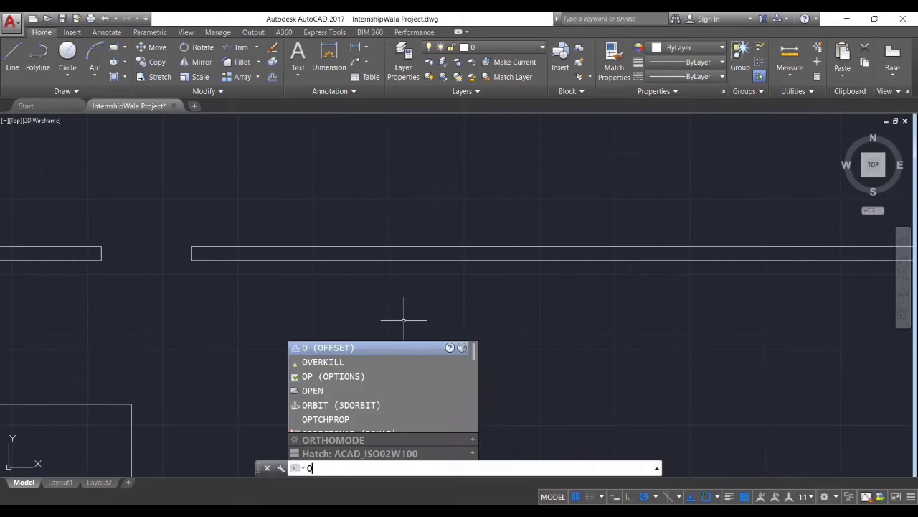
key("BackSpace")
scroll(197, 375, "down", 2)
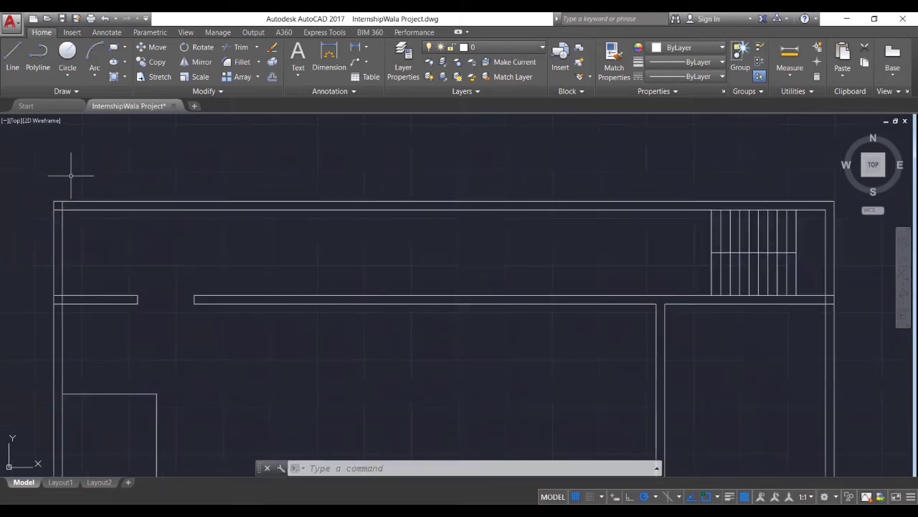
Draw a vertical line from the upper corner at the opening's right side to the inner line of the corridor's upper wall
left_click(12, 57)
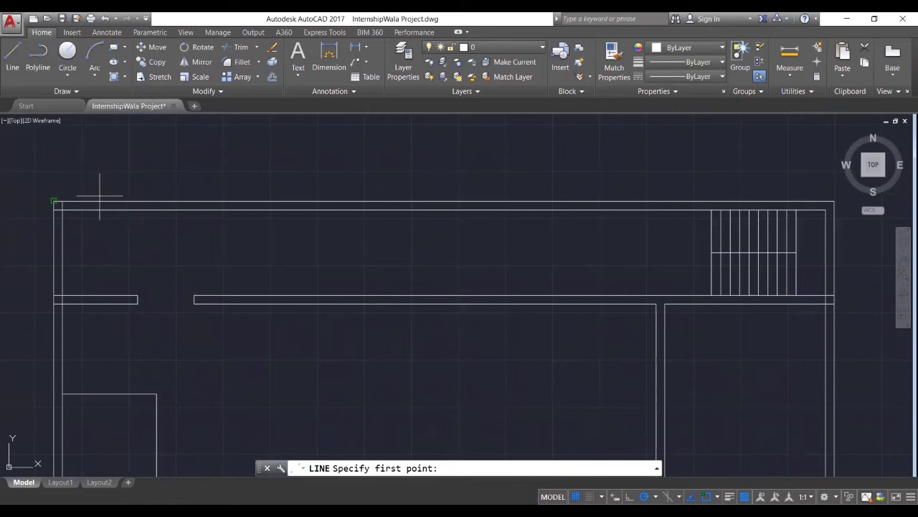
left_click(195, 297)
left_click(195, 209)
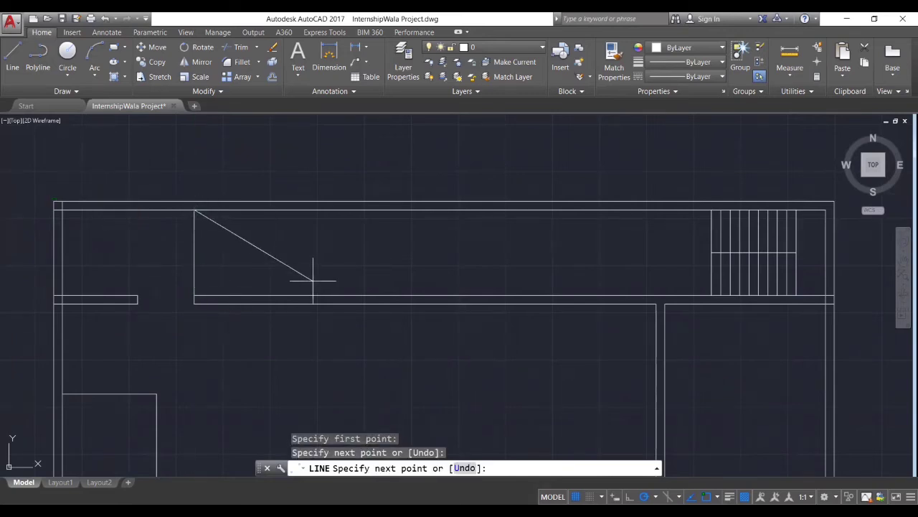
key("Return")
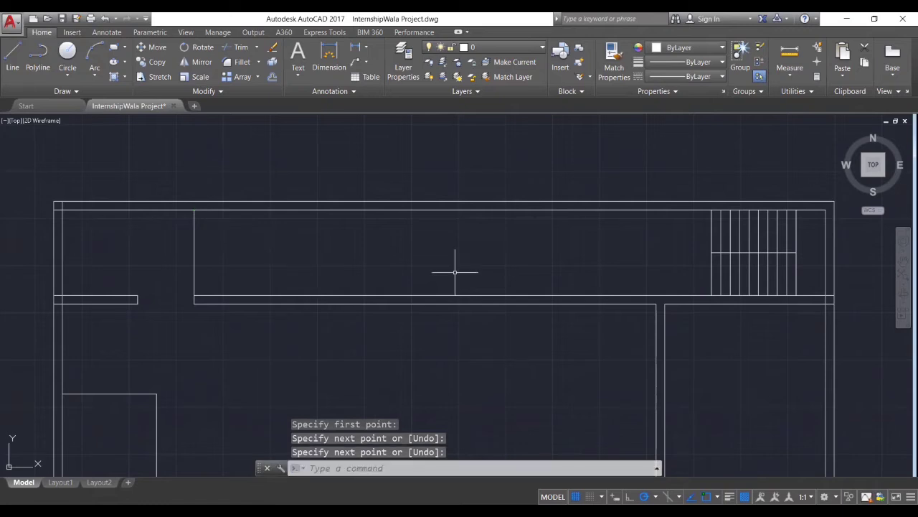
Offset the new vertical corridor line by 6000 to the right
type("o")
key("Return")
type("600")
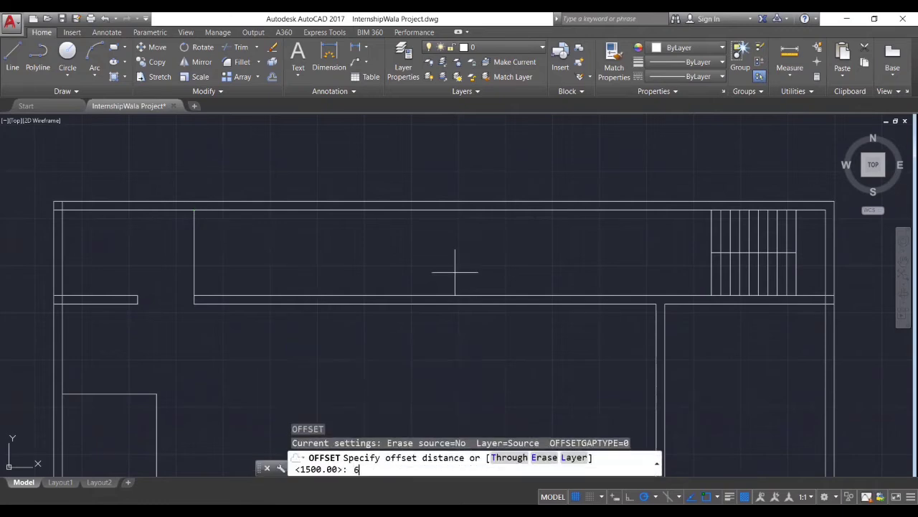
type("0")
key("Return")
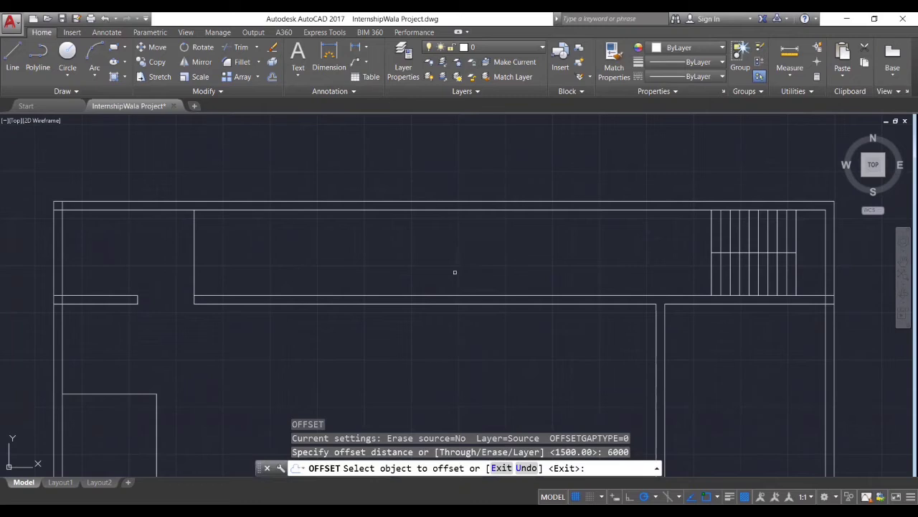
left_click(195, 250)
left_click(362, 263)
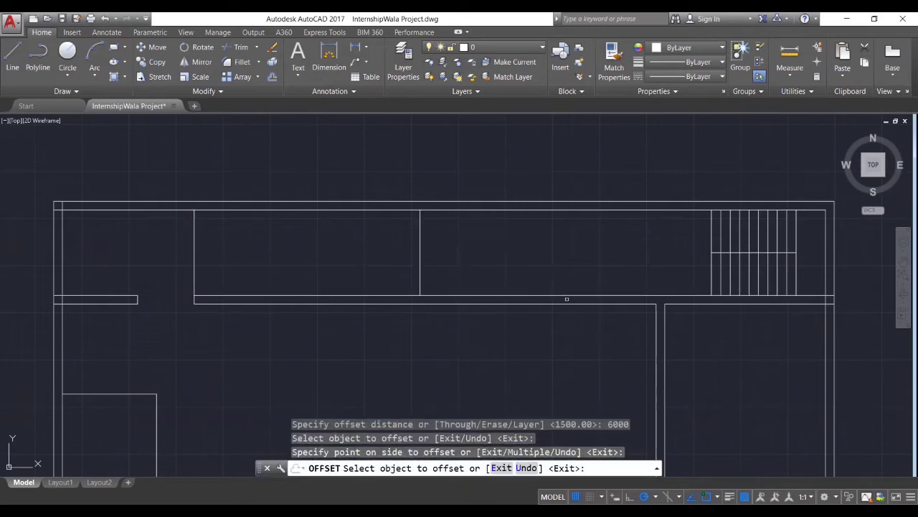
key("Return")
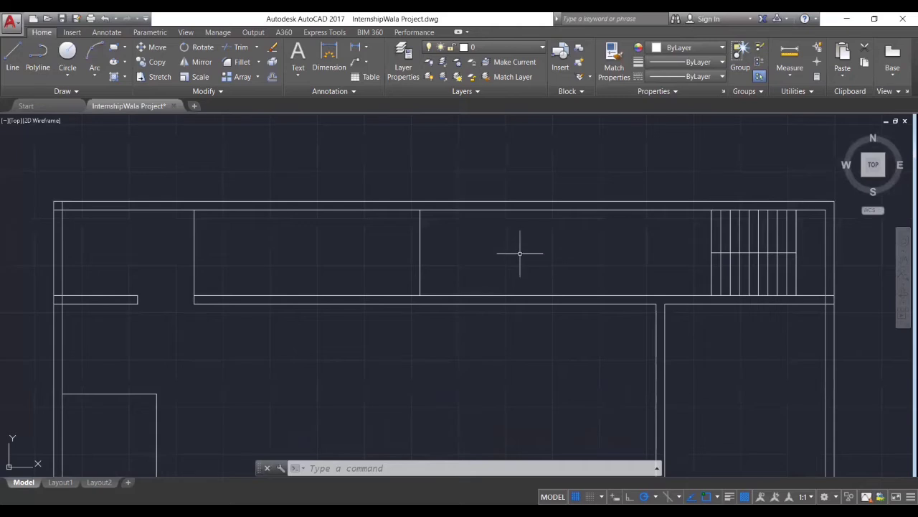
Extend the 6000 offset line down through the corridor's lower wall to the wall's lower line
scroll(520, 253, "up", 4)
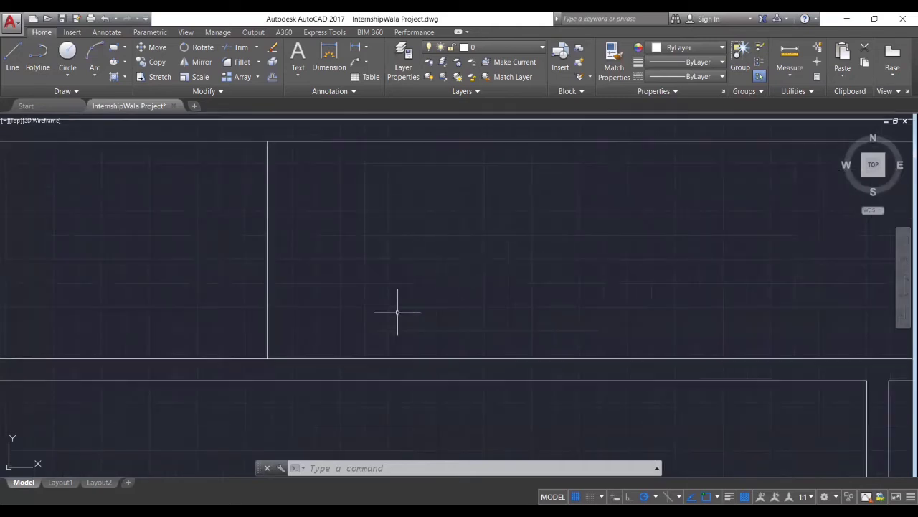
type("EX")
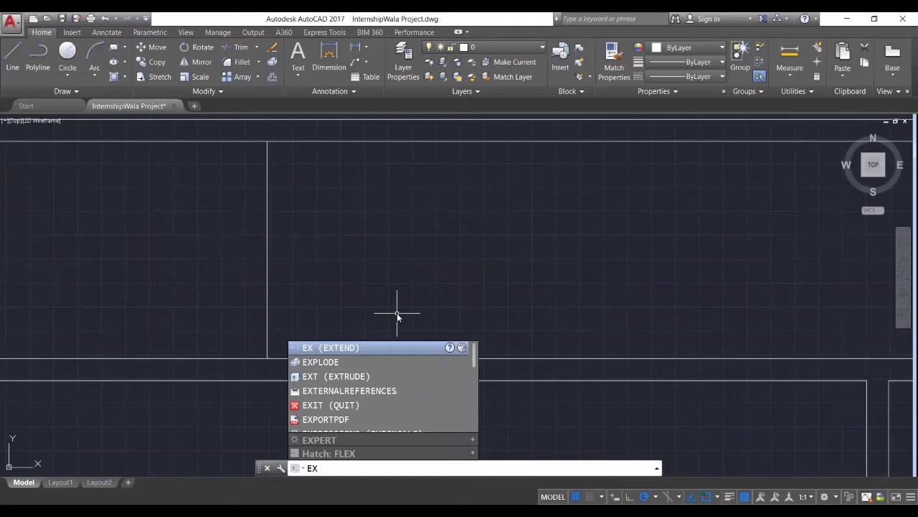
key("Return")
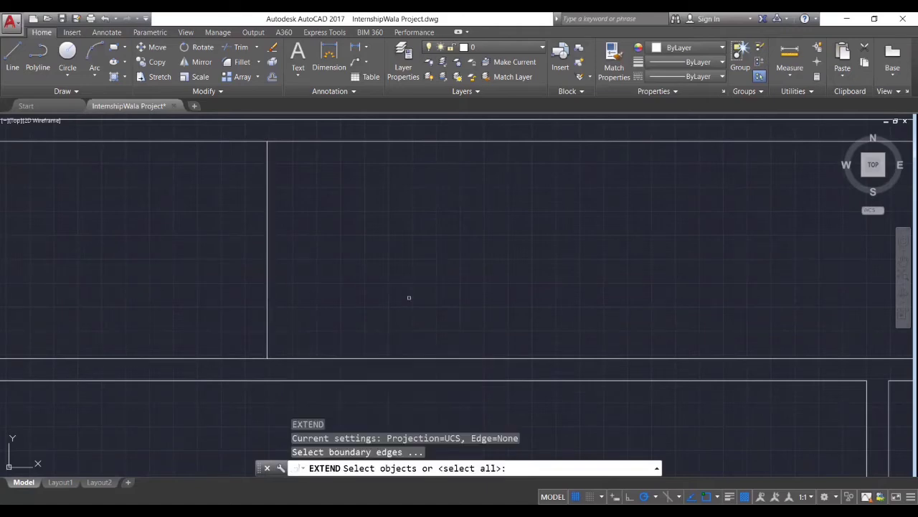
key("Return")
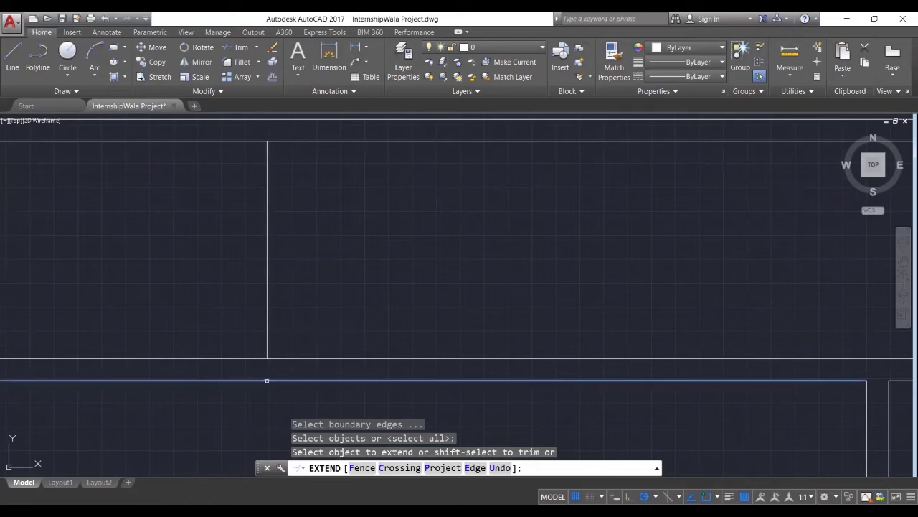
scroll(293, 387, "down", 2)
middle_click_drag(323, 400, 336, 312)
mouse_move(345, 352)
middle_mouse_down()
mouse_move(361, 234)
mouse_move(353, 119)
middle_mouse_up()
mouse_move(347, 280)
middle_mouse_down()
mouse_move(348, 200)
mouse_move(390, 379)
middle_mouse_up()
left_click(316, 352)
scroll(369, 192, "up", 2)
scroll(391, 188, "down", 1)
middle_click_drag(396, 154, 382, 383)
middle_click_drag(355, 214, 389, 343)
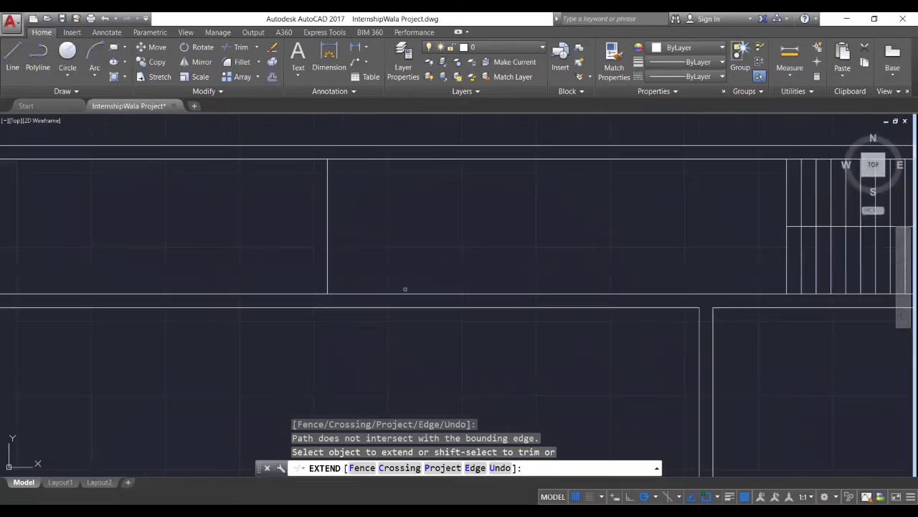
left_click(328, 279)
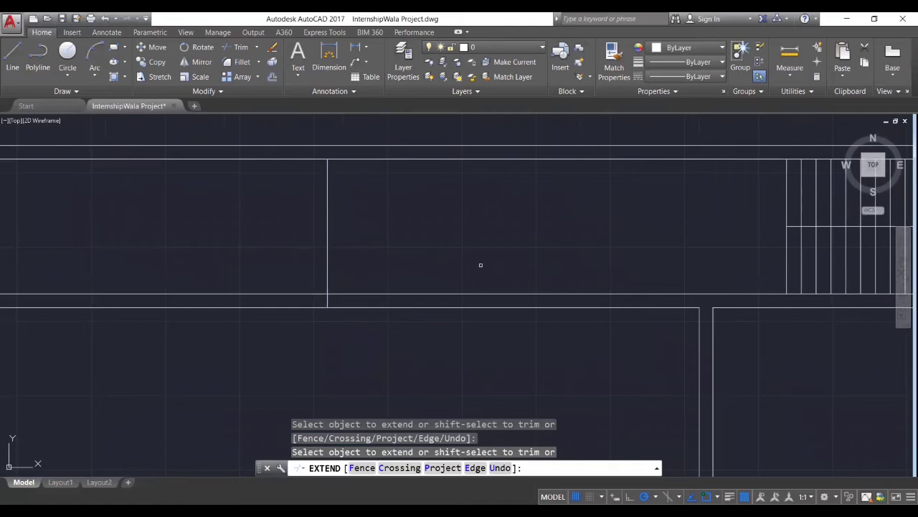
key("Return")
Offset the vertical line crossing the corridor by 1500 to the right
middle_click_drag(472, 259, 394, 274)
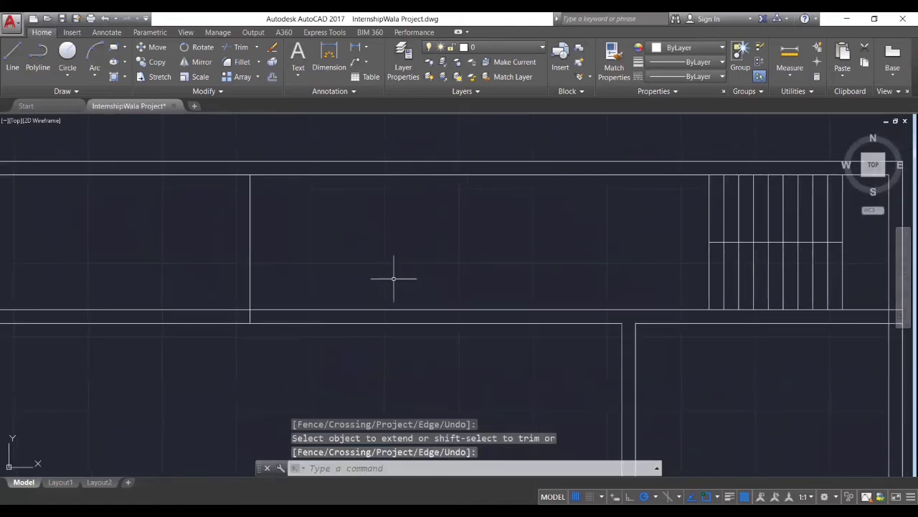
type("o")
key("Return")
type("1500")
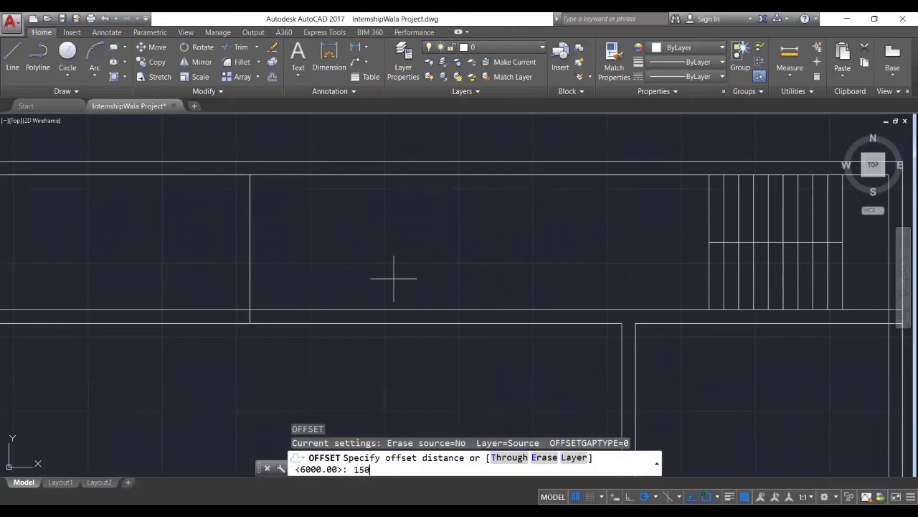
key("Return")
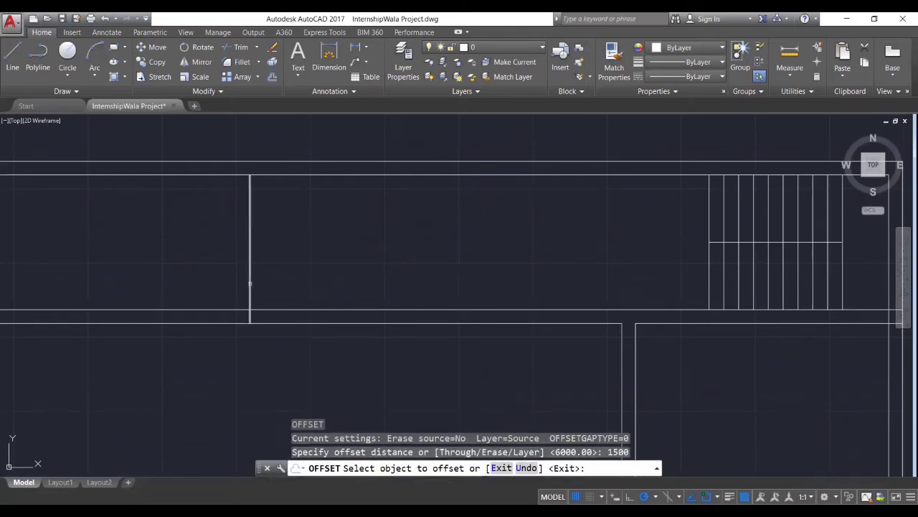
left_click(251, 284)
left_click(369, 297)
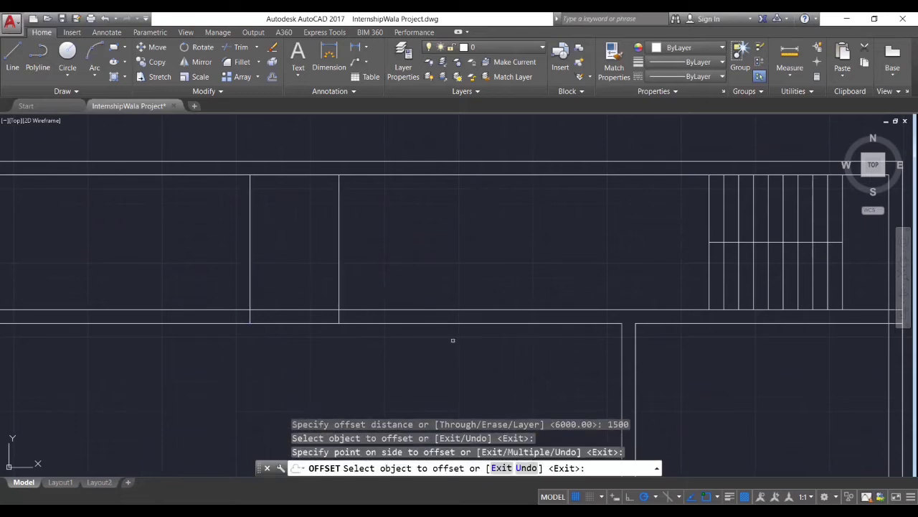
key("Return")
Trim both vertical lines inside the corridor and the wall lines between them to open the second gap in the lower wall
middle_click_drag(438, 264, 436, 297)
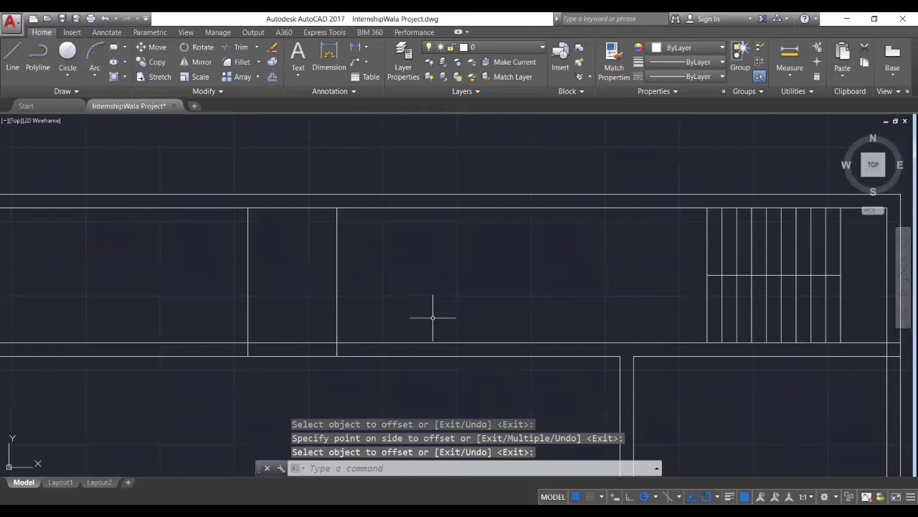
type("tr")
key("Return")
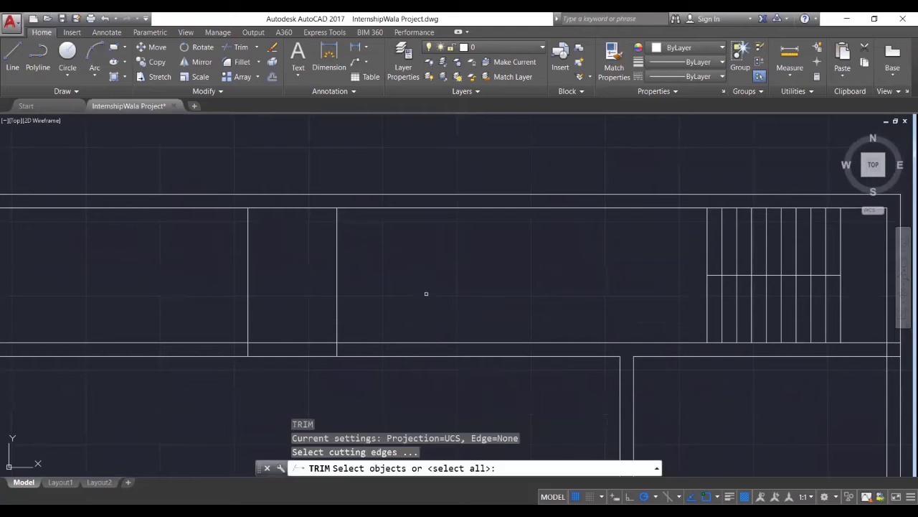
key("Return")
left_click(248, 262)
left_click(337, 269)
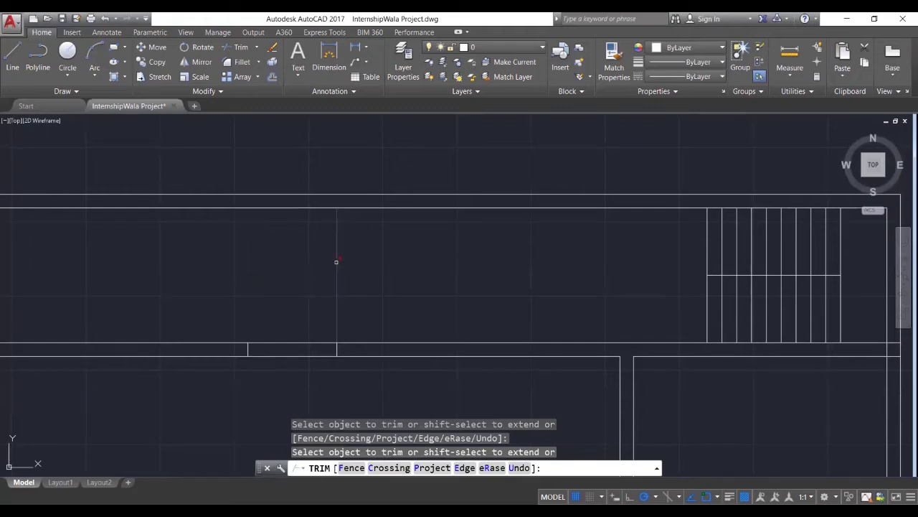
left_click(287, 343)
left_click(289, 355)
key("Return")
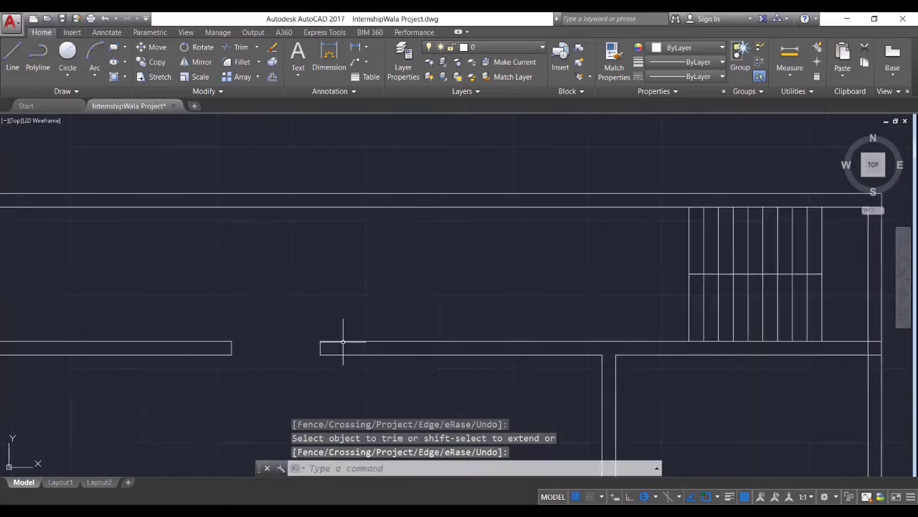
Erase the leftover vertical construction line in the corridor at the first opening's right side
scroll(328, 343, "down", 2)
left_click(213, 287)
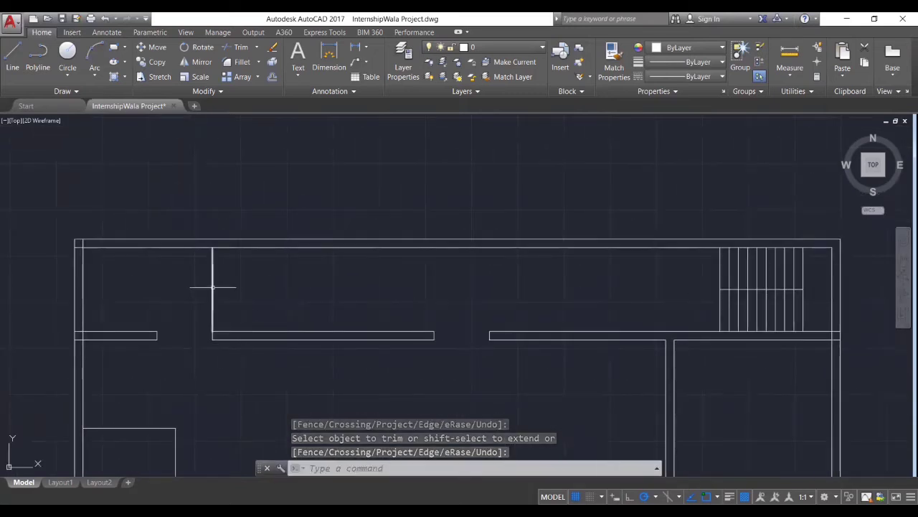
key("Delete")
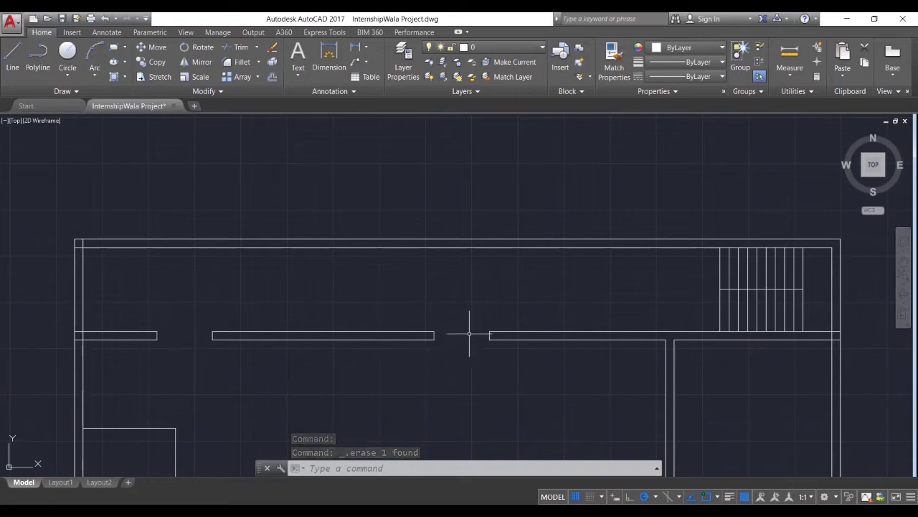
Check the width of the left opening in the corridor's lower wall with a temporary dimension, without placing it
middle_click_drag(467, 394, 441, 347)
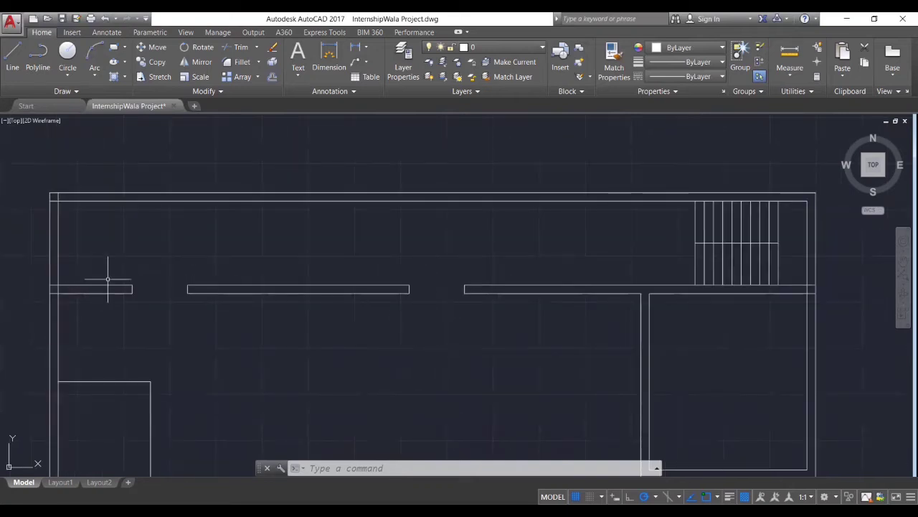
middle_click_drag(238, 215, 361, 234)
left_click(330, 57)
scroll(307, 277, "up", 2)
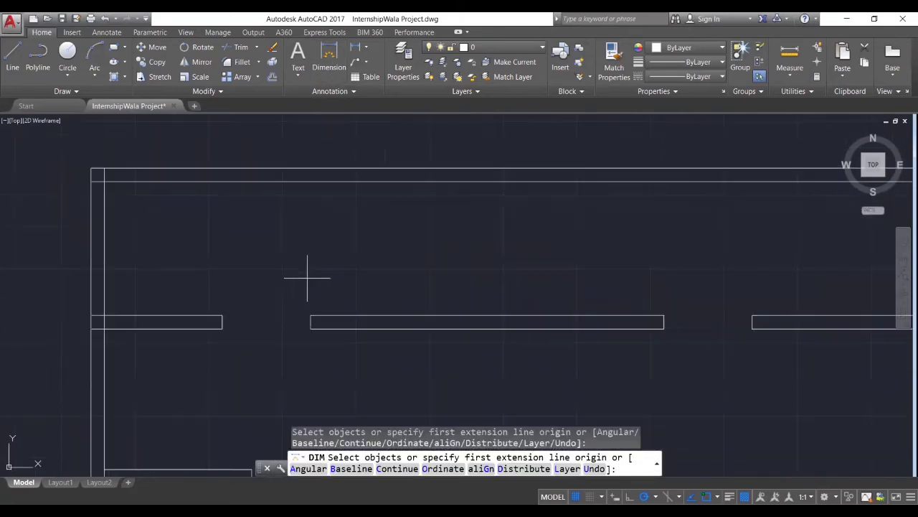
left_click(222, 316)
left_click(311, 316)
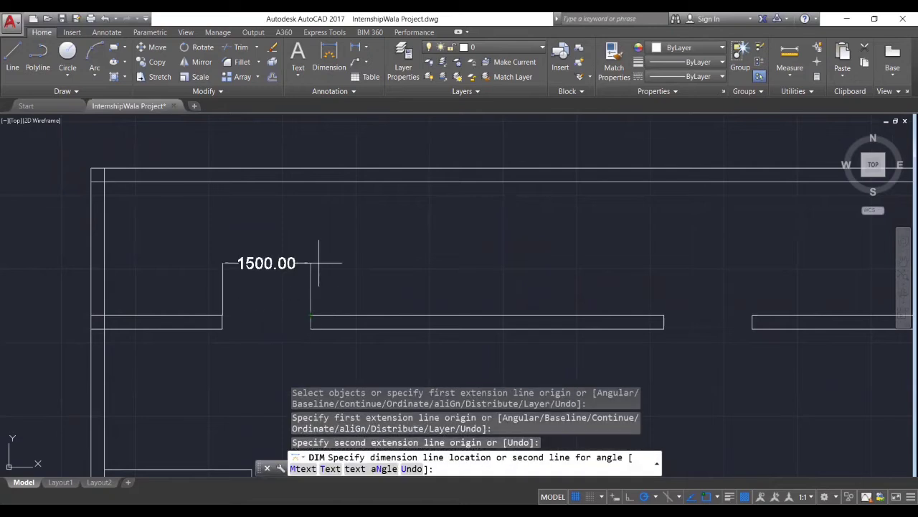
key("Escape")
Check the width of the second opening, nearer the stairs, with a temporary dimension between its upper corners, without placing it
mouse_move(603, 279)
middle_mouse_down()
mouse_move(595, 286)
mouse_move(647, 299)
middle_mouse_up()
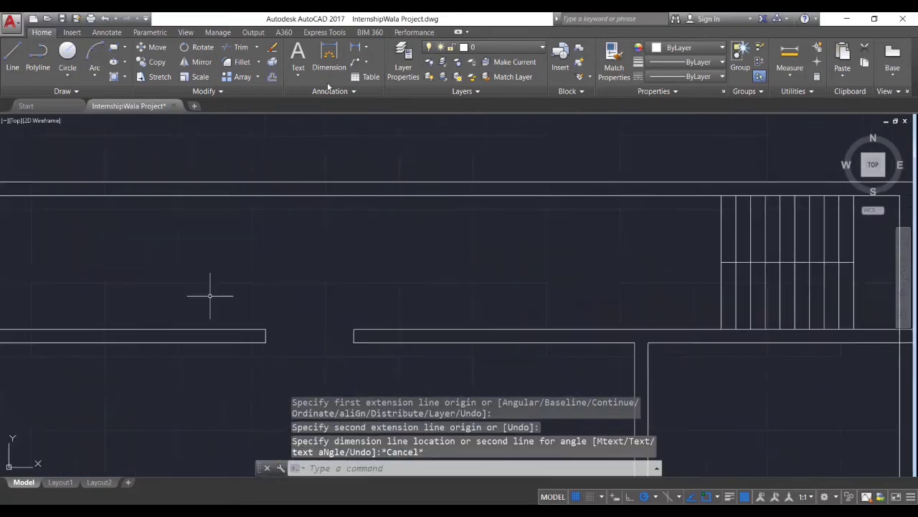
left_click(329, 60)
key("Return")
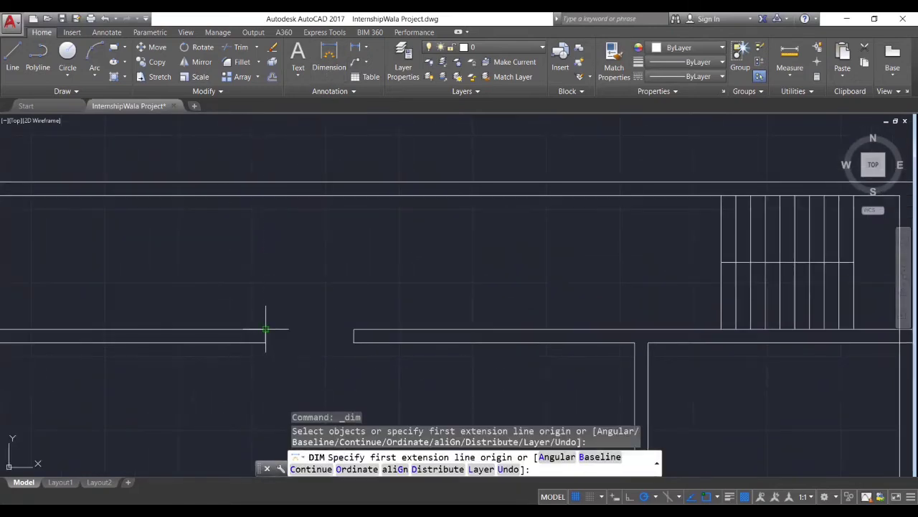
left_click(266, 329)
key("Escape")
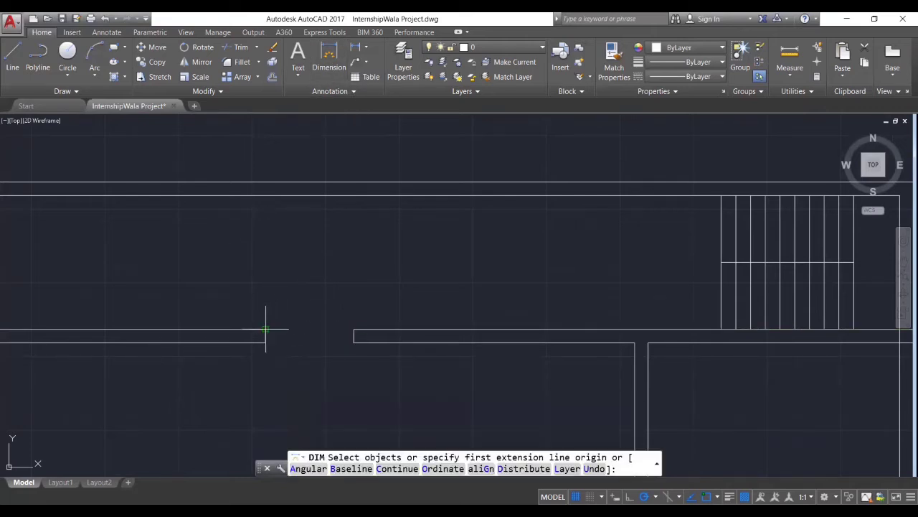
key("Return")
left_click(265, 330)
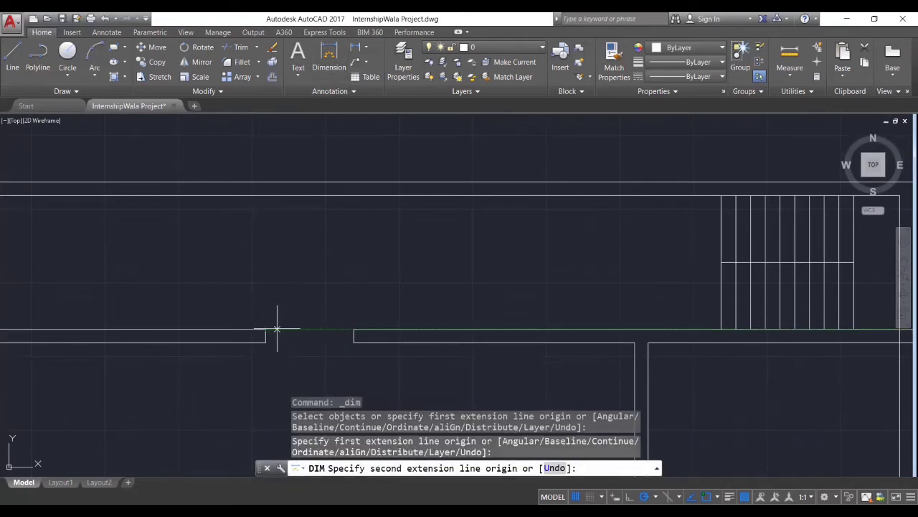
left_click(354, 329)
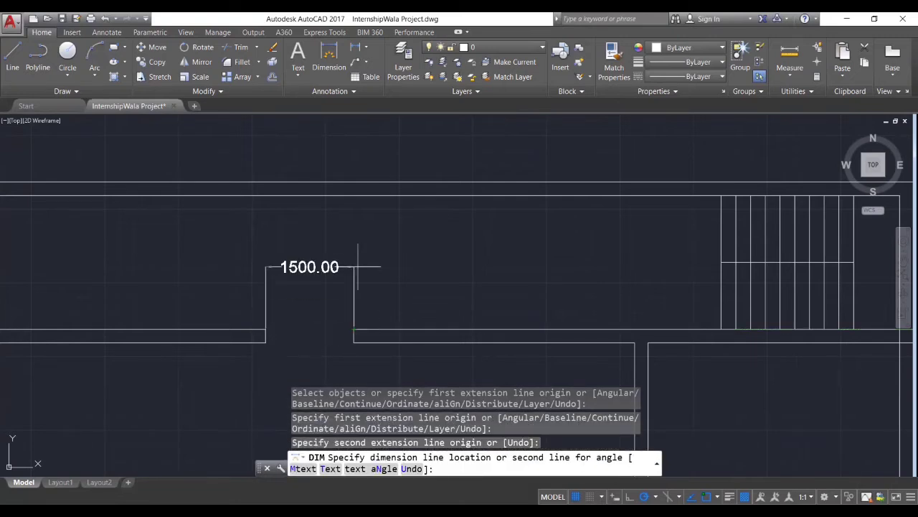
key("Escape")
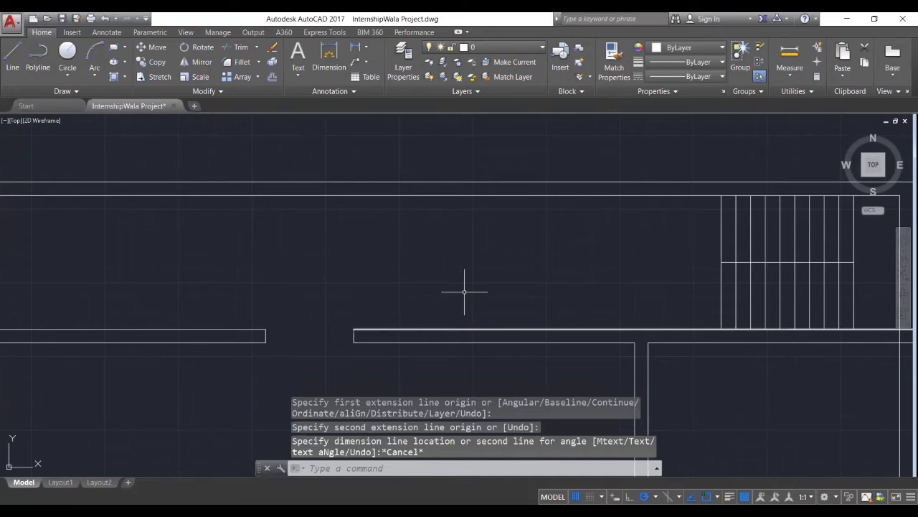
scroll(431, 315, "down", 2)
scroll(351, 309, "up", 4)
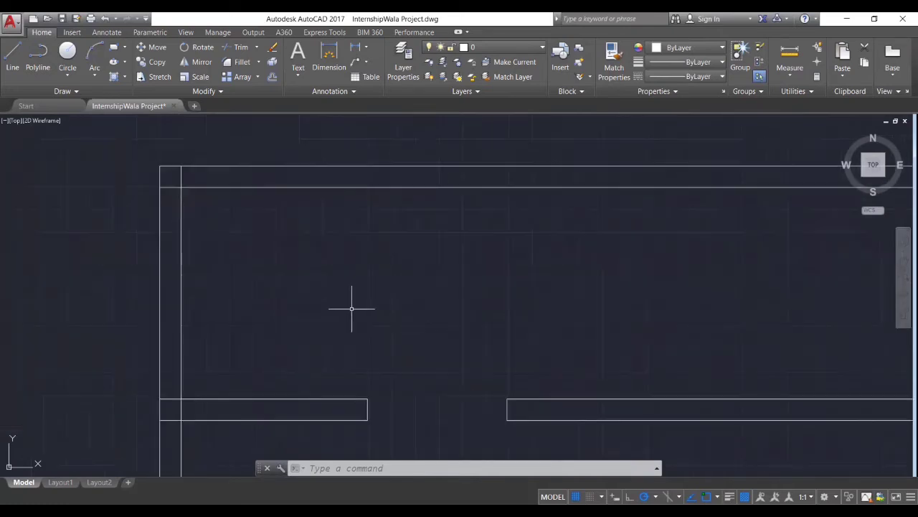
middle_click_drag(279, 261, 409, 265)
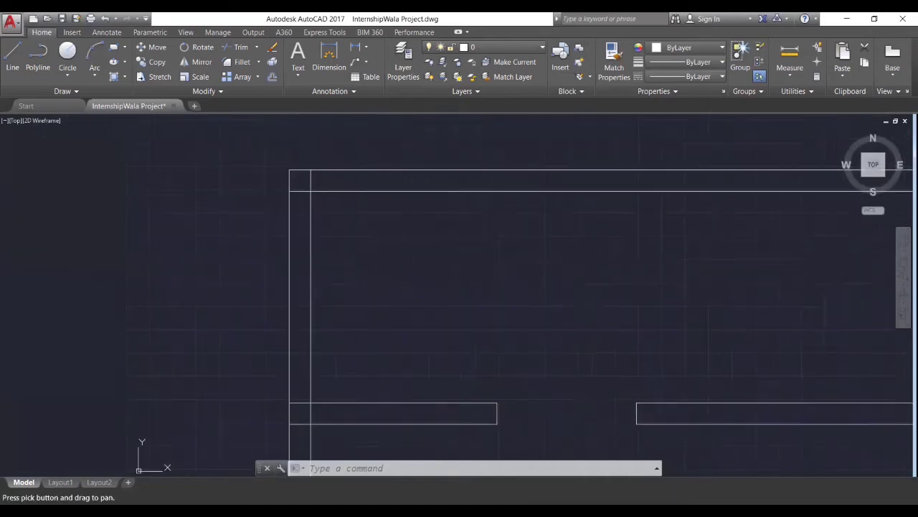
left_click(12, 59)
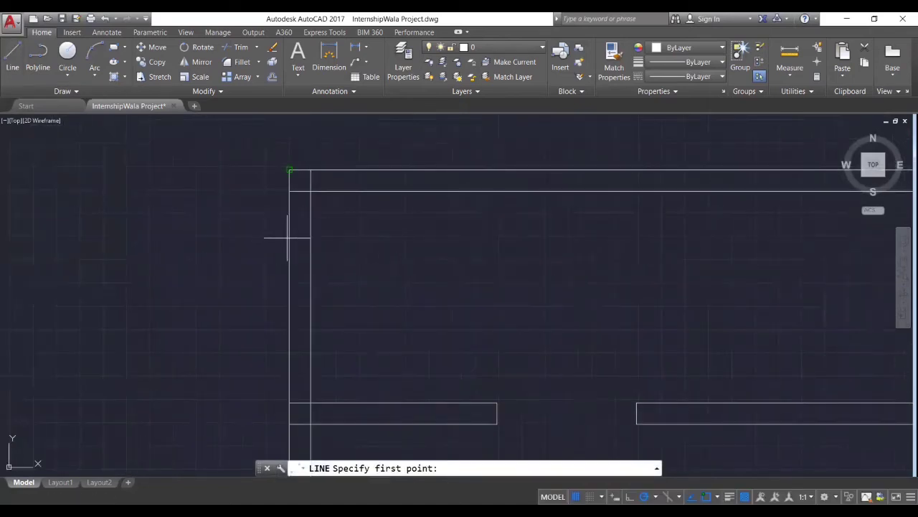
left_click(289, 190)
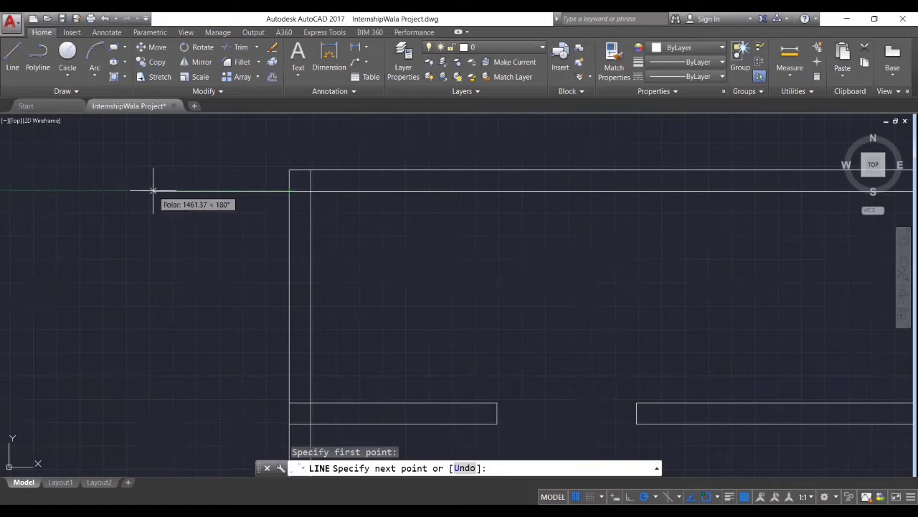
type("100")
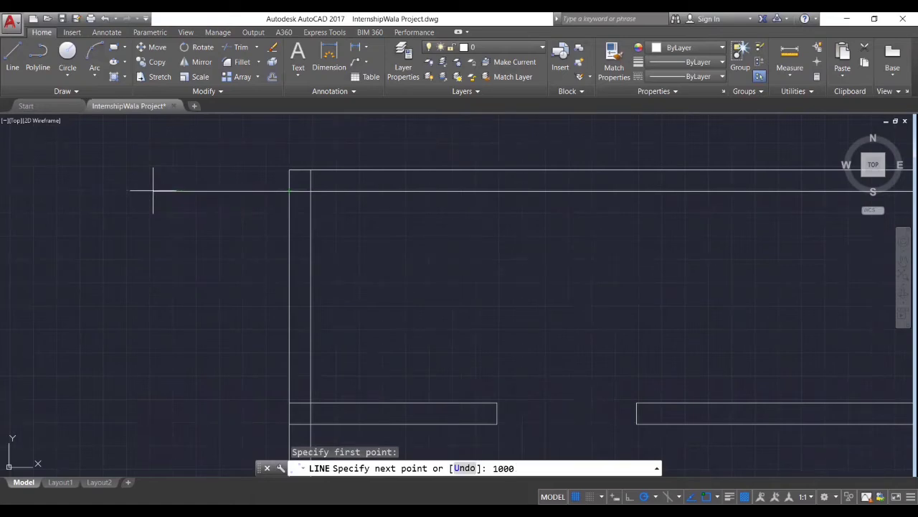
type("0")
key("Return")
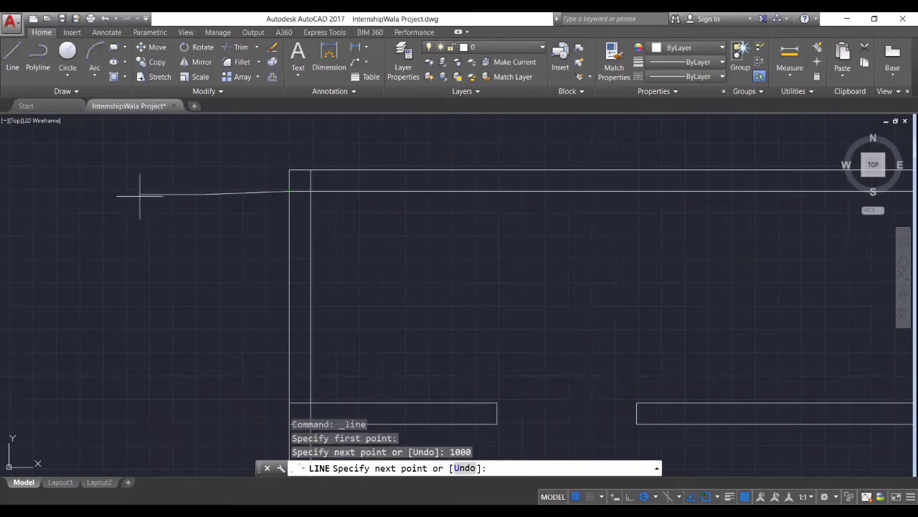
key("Escape")
left_click(235, 203)
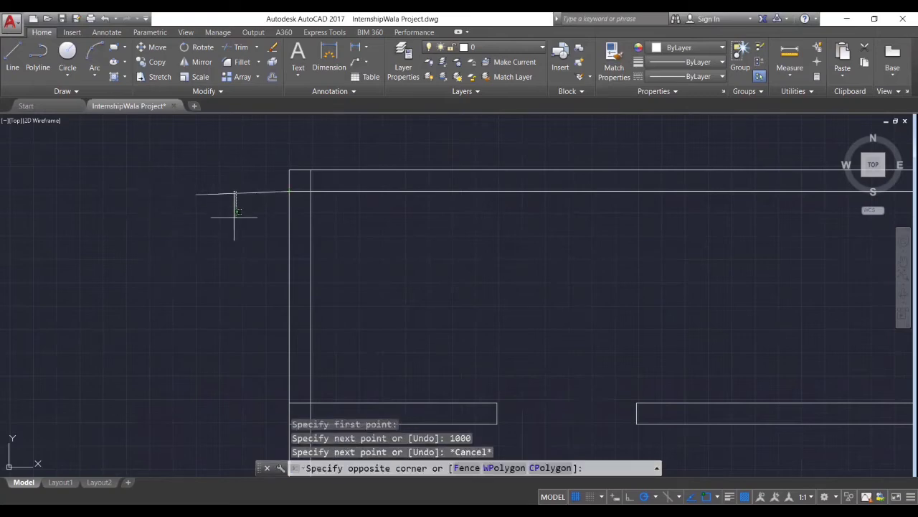
left_click(231, 195)
key("Delete")
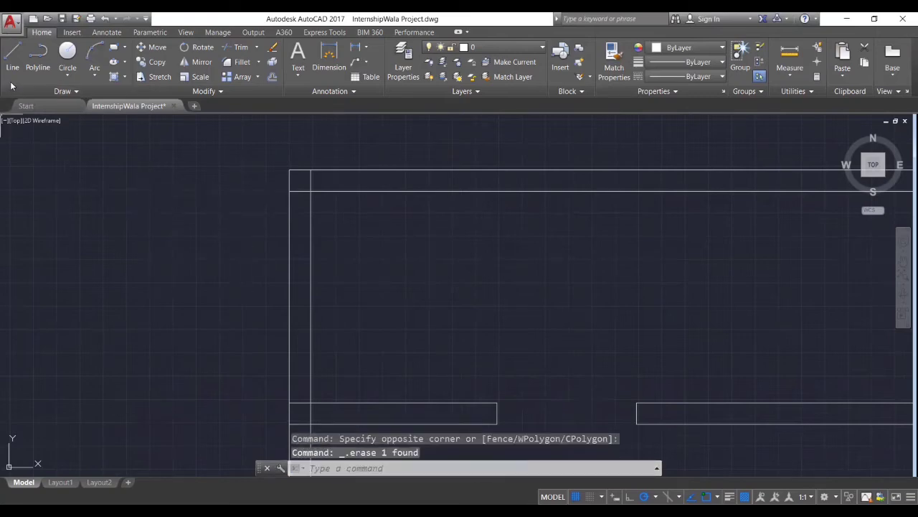
Outline a projection outside the corridor's left wall: 1000 left from the upper wall's inner line, down level with the lower wall's upper line, and back to the wall
left_click(12, 58)
left_click(289, 191)
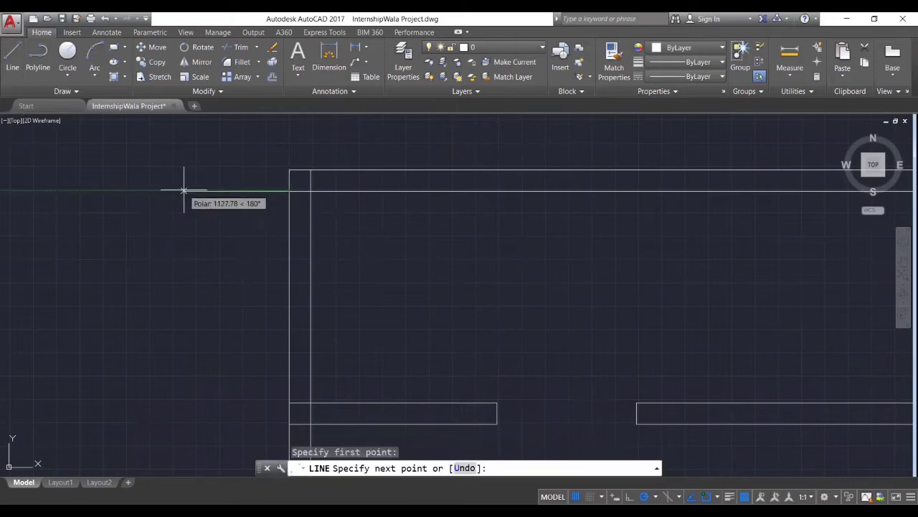
type("1000")
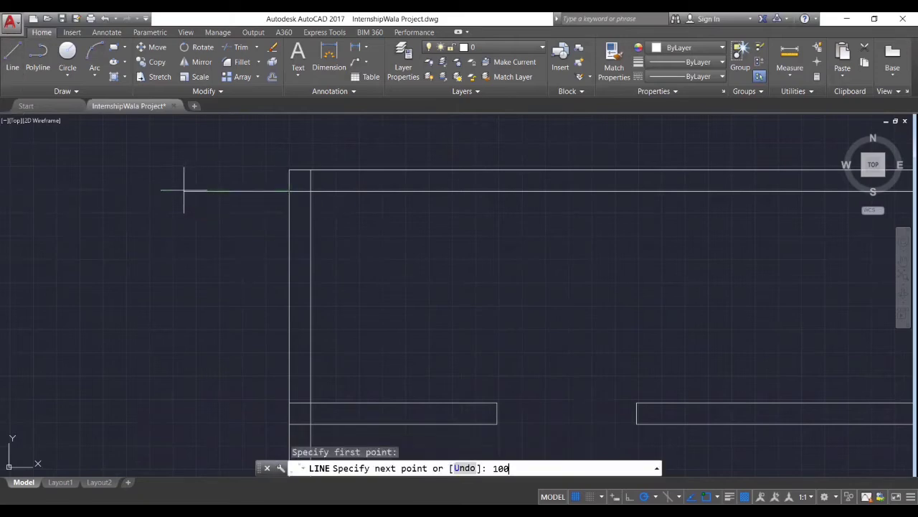
key("Return")
middle_click_drag(190, 330, 206, 303)
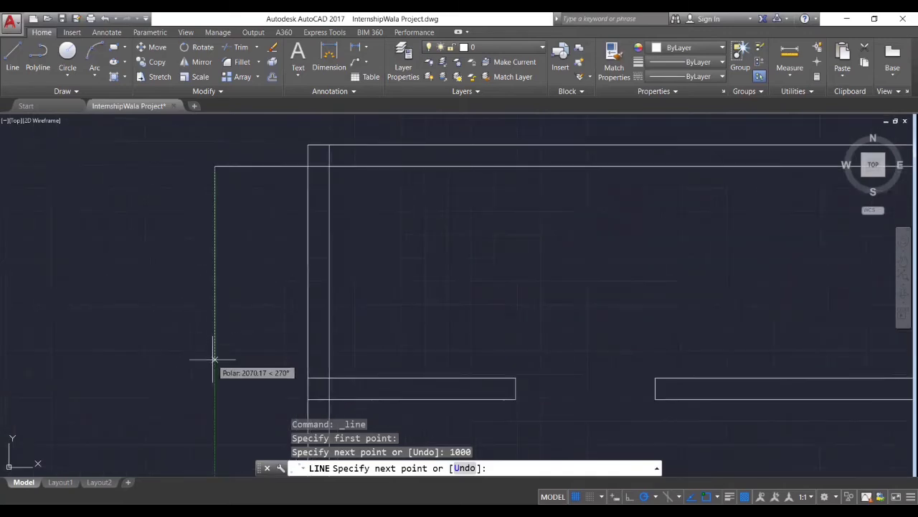
middle_click_drag(216, 377, 221, 341)
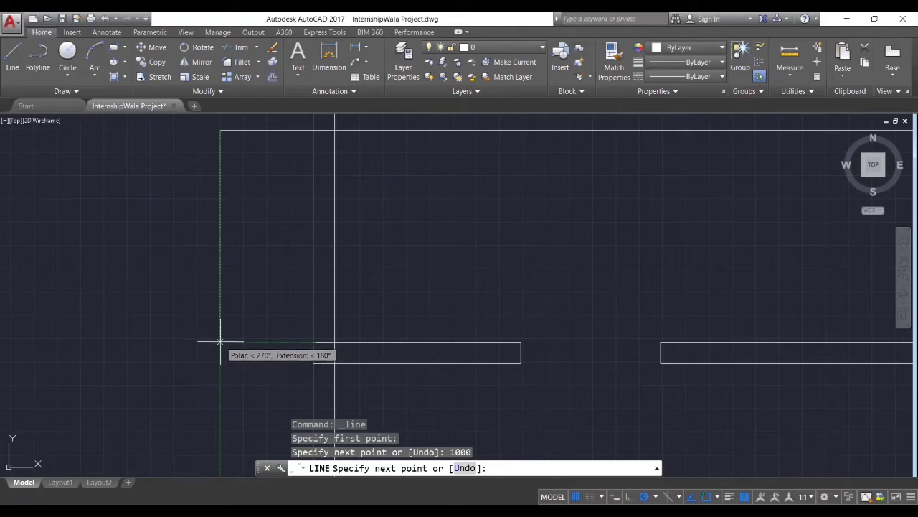
left_click(220, 343)
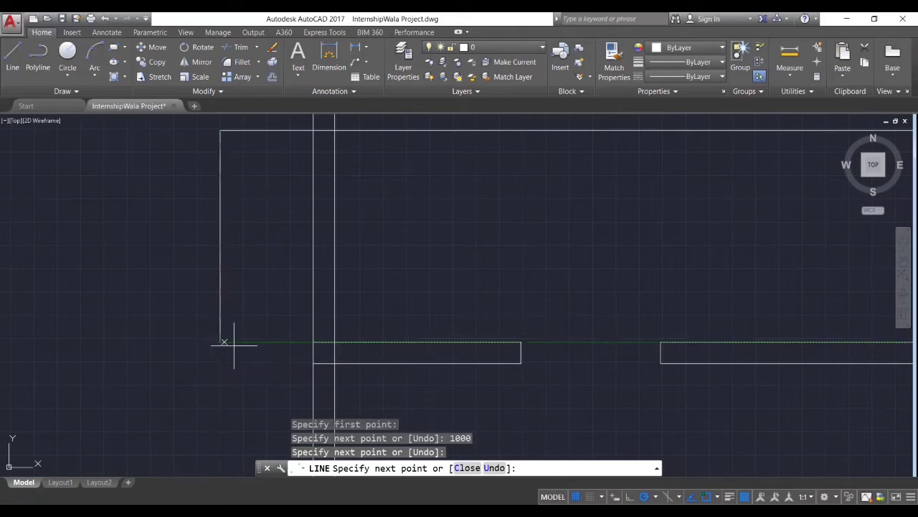
left_click(313, 343)
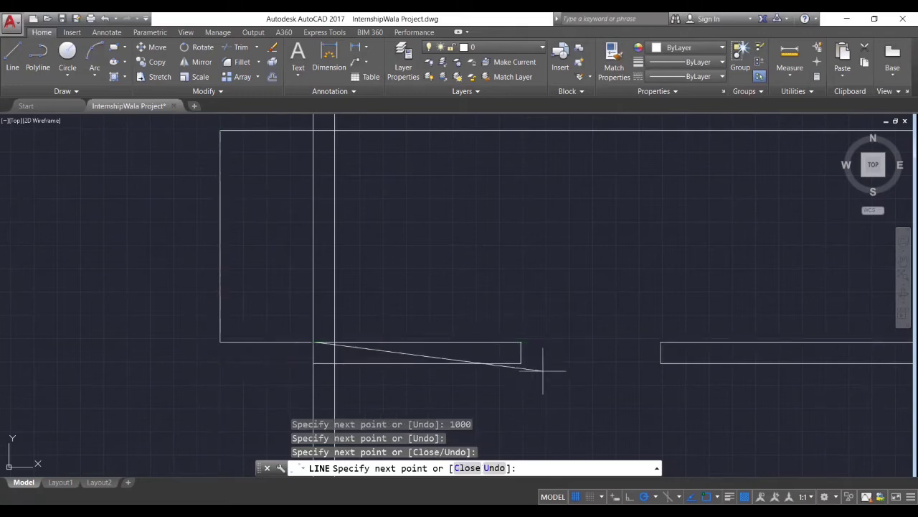
key("Return")
middle_click_drag(338, 250, 338, 293)
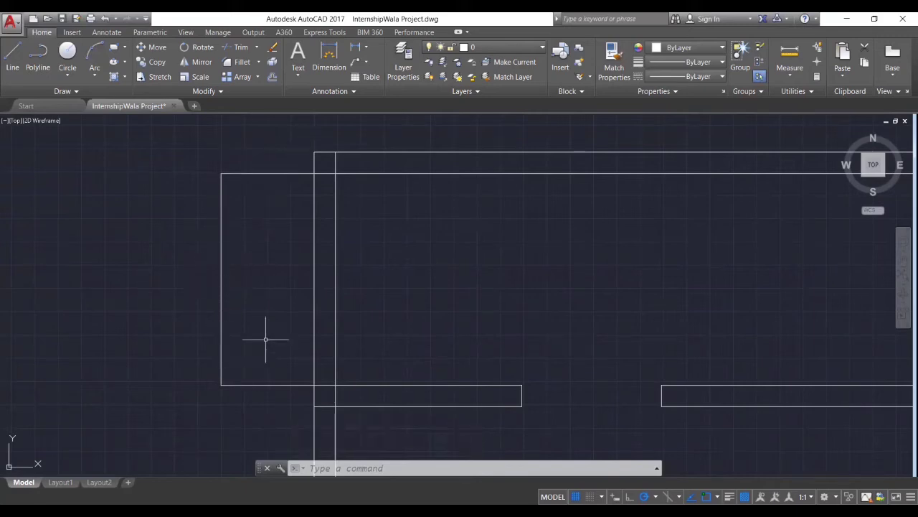
middle_click_drag(258, 333, 215, 308)
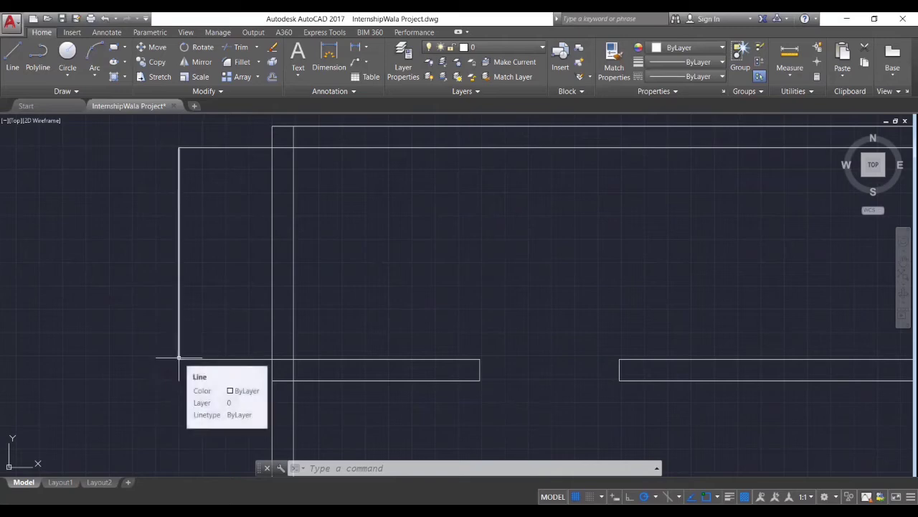
Check the projection's depth outside the corridor's left wall with a temporary dimension along its upper edge, without placing it
left_click(329, 57)
mouse_move(246, 191)
middle_mouse_down()
mouse_move(244, 222)
mouse_move(239, 215)
middle_mouse_up()
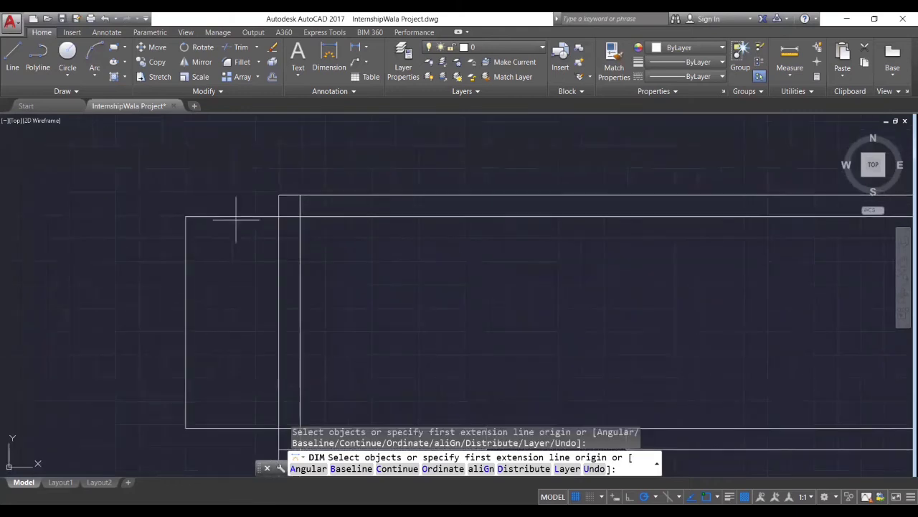
left_click(185, 215)
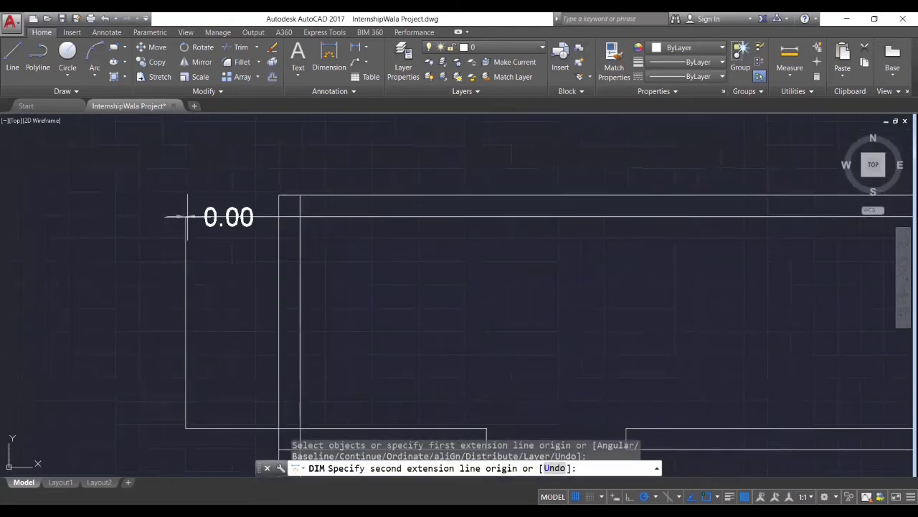
left_click(279, 215)
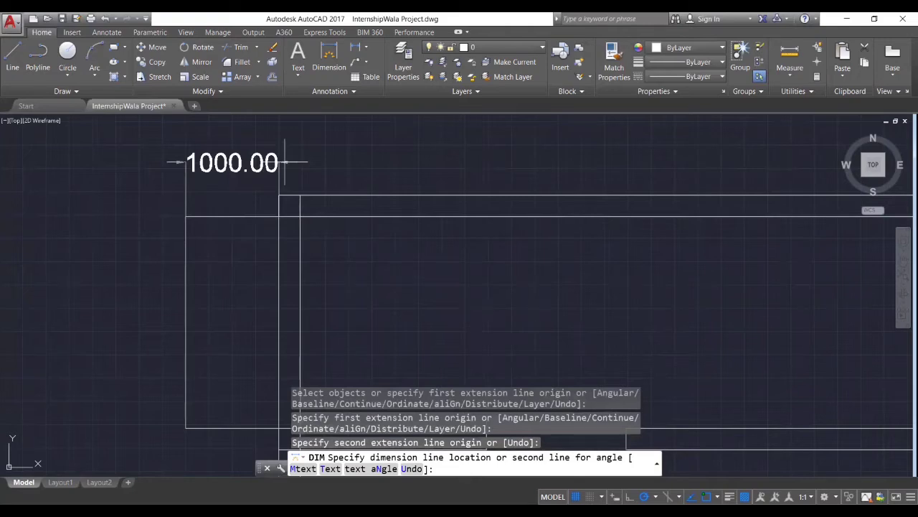
key("Escape")
Trim the overlapping inner wall lines at the corridor's upper-left corner so the two inner faces meet cleanly
scroll(645, 312, "down", 2)
middle_click_drag(646, 312, 378, 265)
scroll(378, 265, "down", 2)
scroll(273, 277, "up", 4)
middle_click_drag(263, 251, 304, 288)
type("TR")
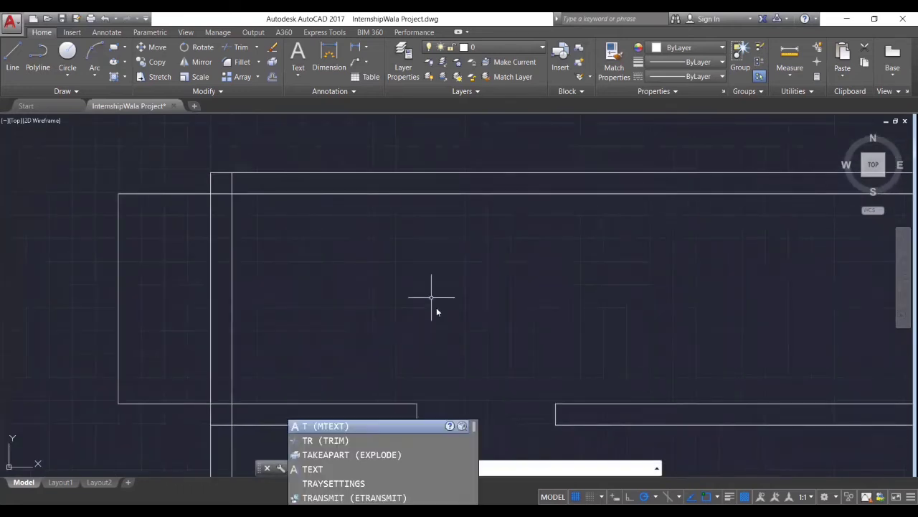
key("Return")
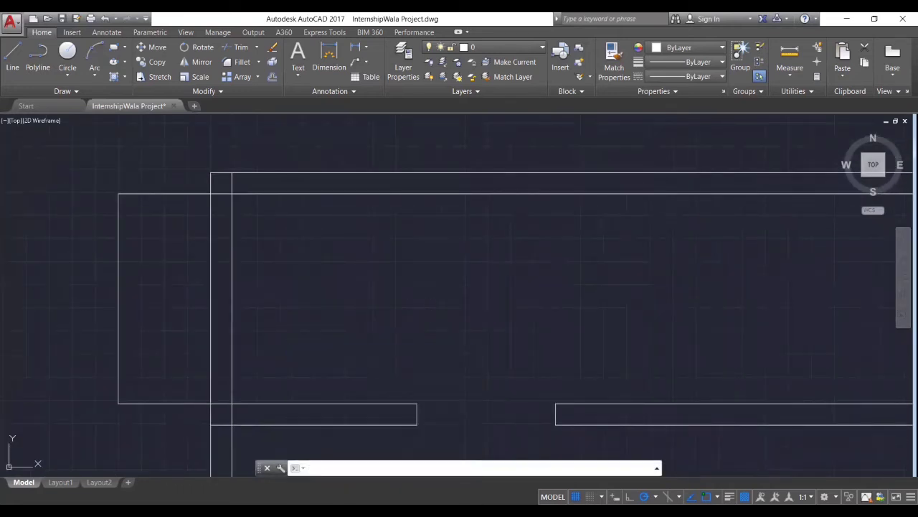
key("Return")
left_click(232, 184)
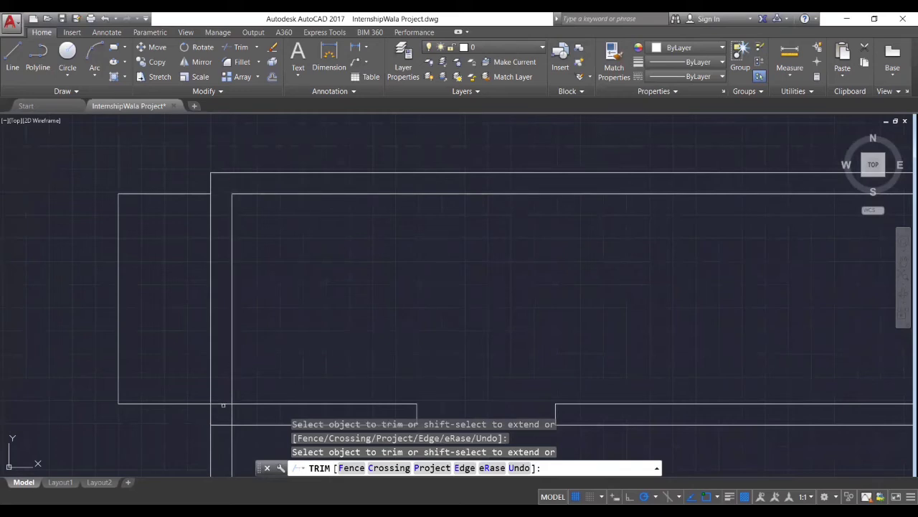
Trim the line pieces crossing the left wall where the corridor's lower wall joins it, opening the junction between both walls
left_click(224, 424)
left_click(223, 424)
left_click(223, 424)
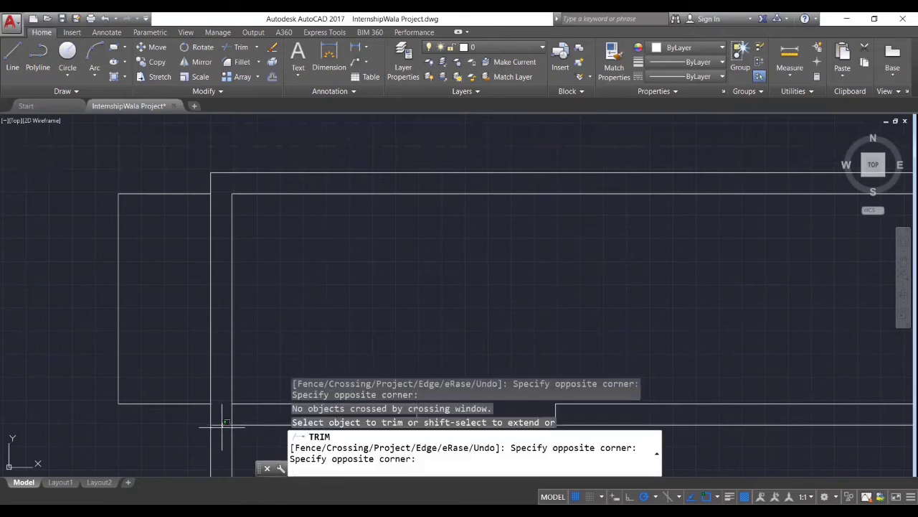
left_click(222, 424)
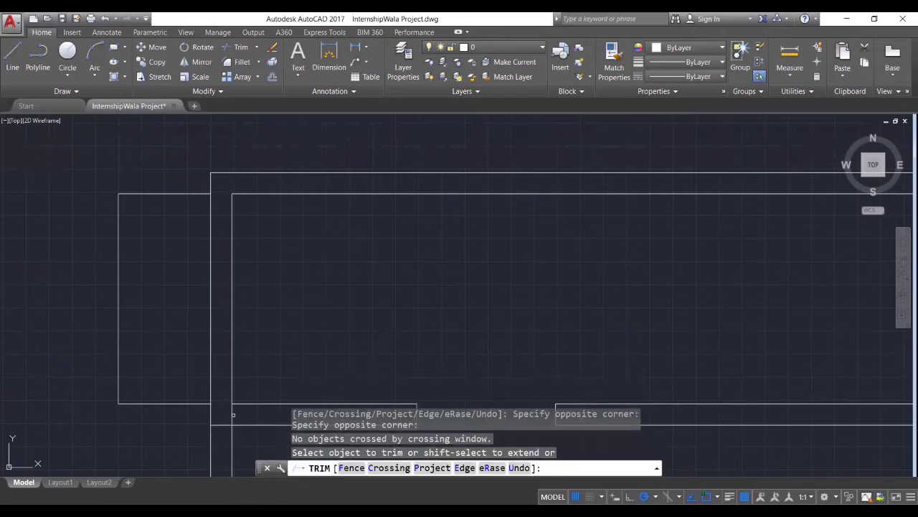
left_click(221, 424)
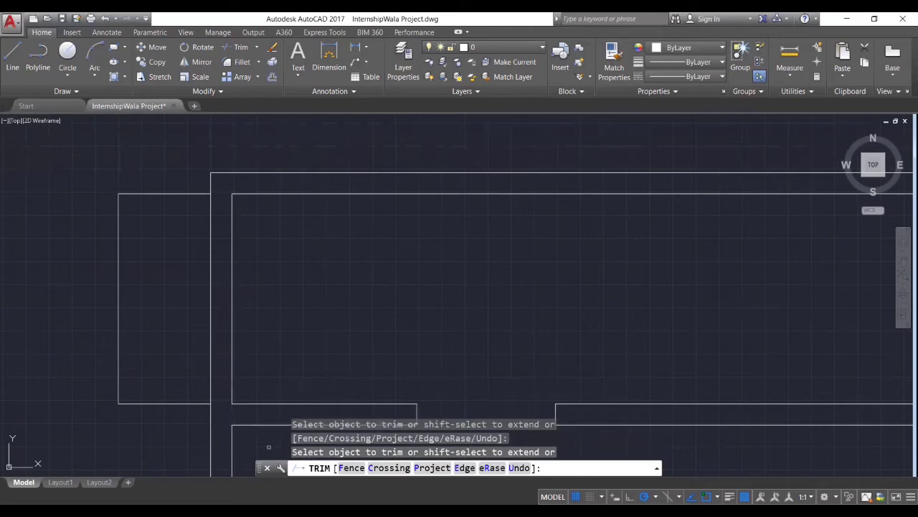
key("Return")
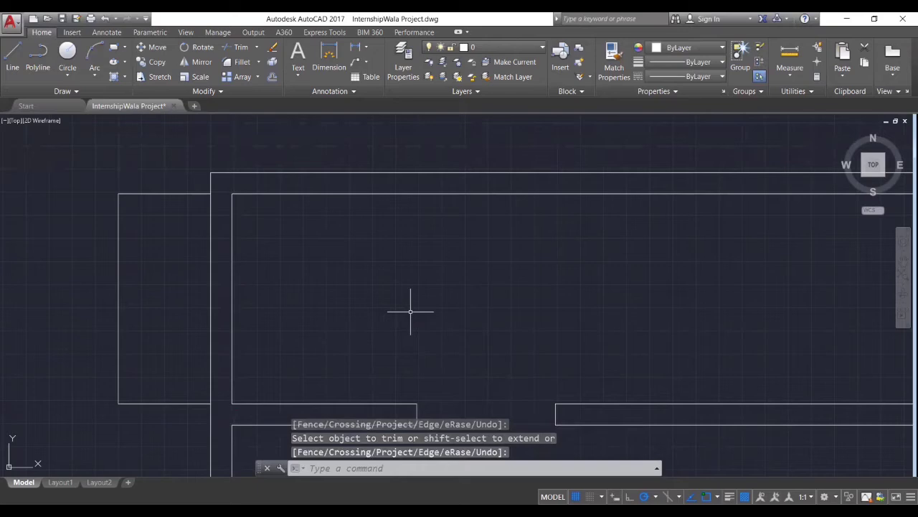
Examine the corridor, stairs and hall, and the partition between the two rooms below the stairs
scroll(412, 310, "down", 2)
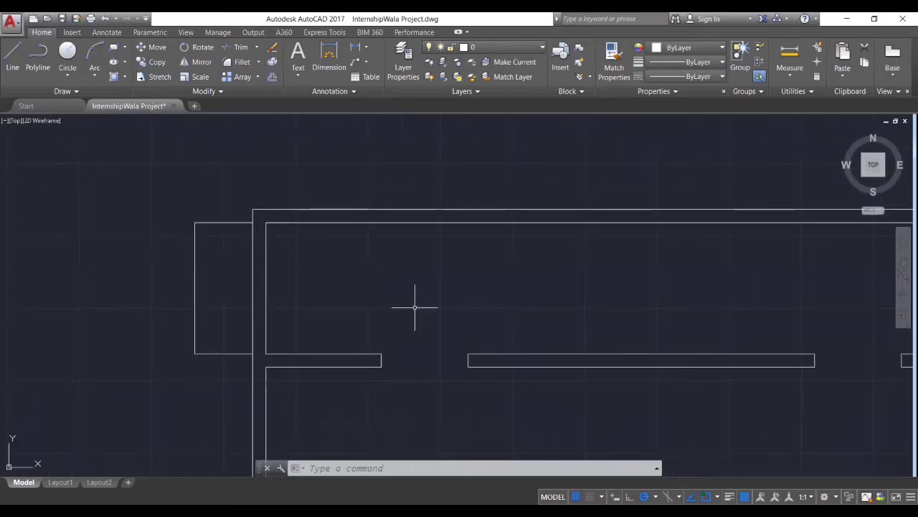
scroll(328, 308, "down", 2)
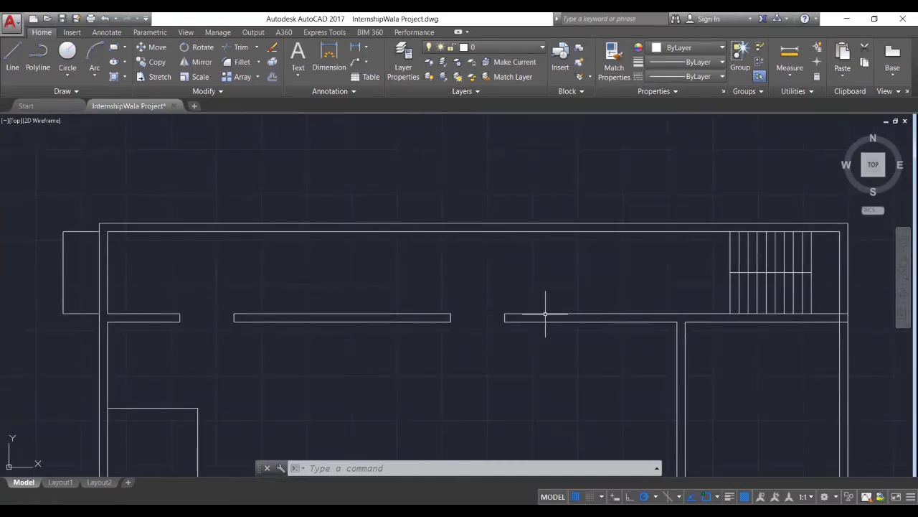
middle_click_drag(651, 297, 408, 324)
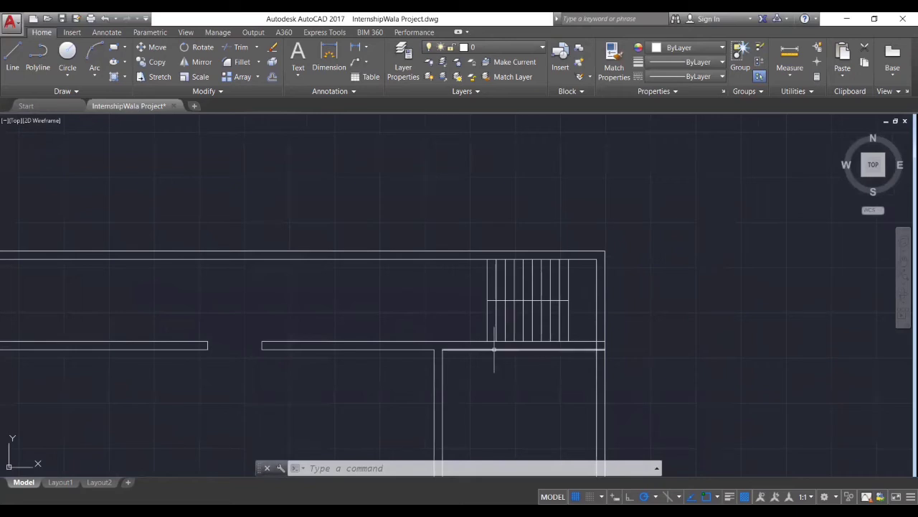
scroll(275, 301, "down", 2)
middle_click_drag(275, 301, 488, 237)
middle_click_drag(389, 316, 400, 248)
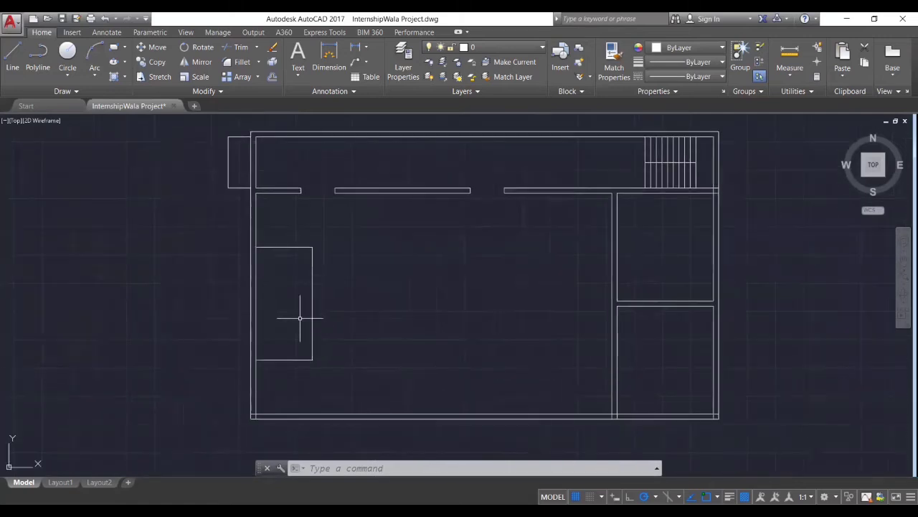
scroll(471, 352, "up", 4)
middle_click_drag(472, 352, 304, 351)
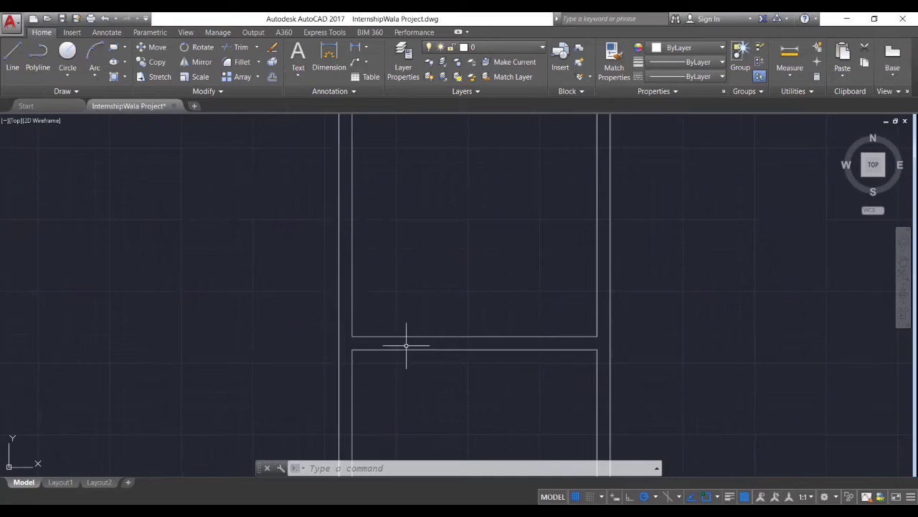
middle_click_drag(385, 400, 393, 334)
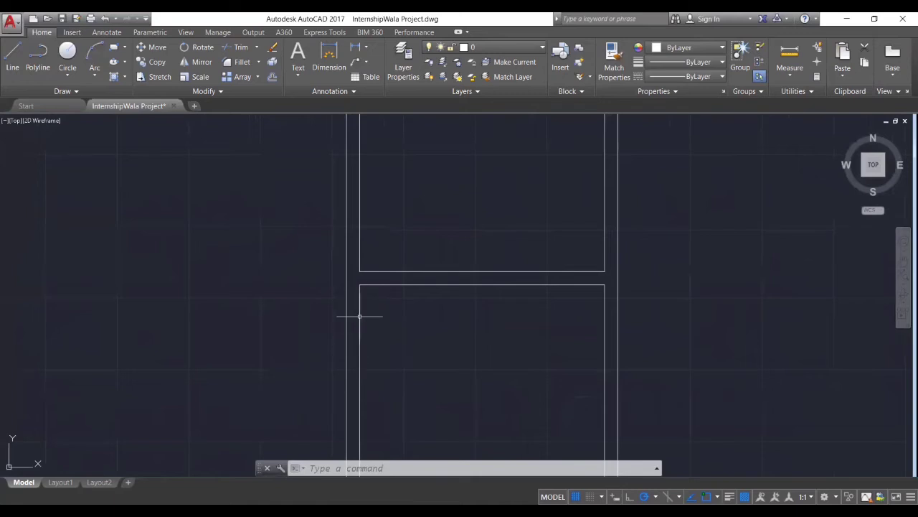
scroll(401, 302, "down", 2)
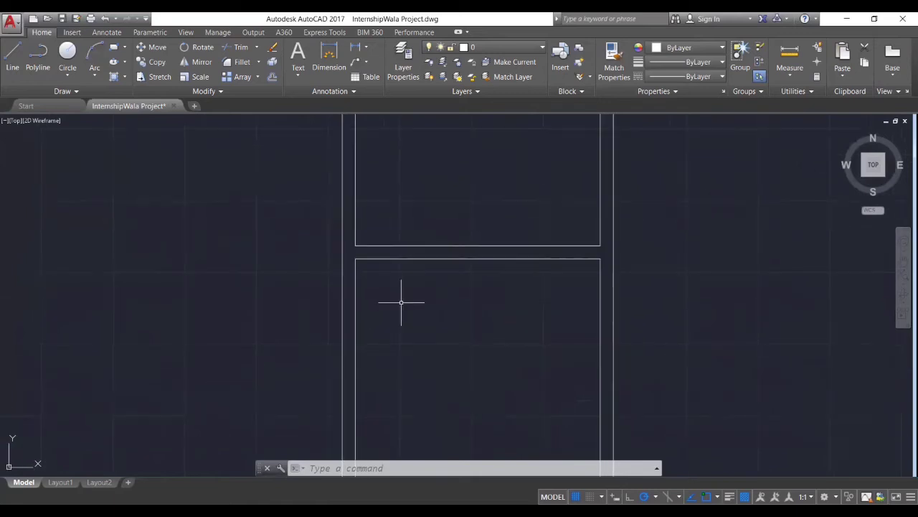
middle_click_drag(434, 296, 406, 294)
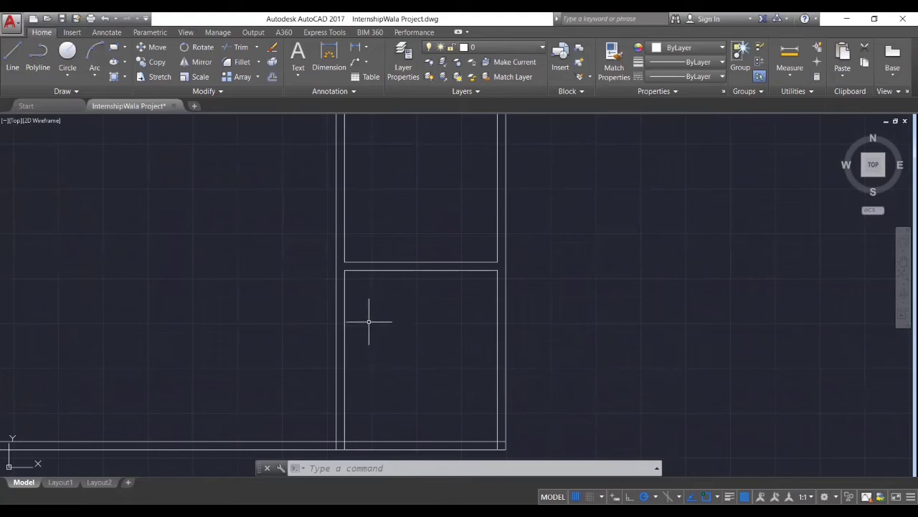
Draw two horizontal construction lines from the partition's left corners leftward across the rooms' left wall, the lower one about 1390 long
scroll(369, 322, "up", 4)
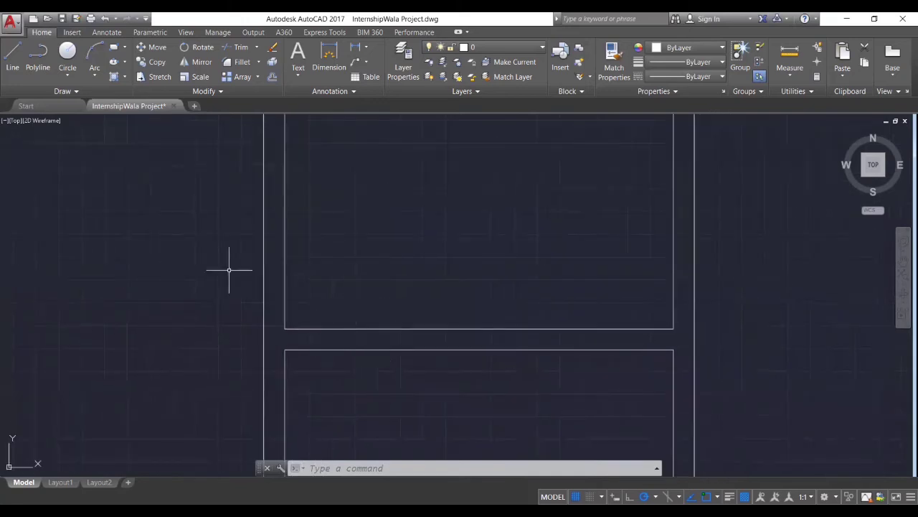
left_click(12, 64)
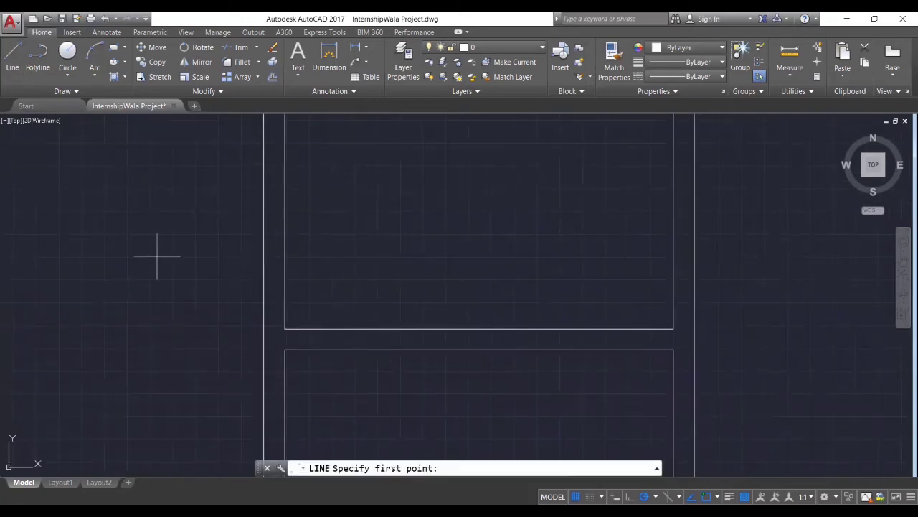
left_click(284, 329)
left_click(162, 329)
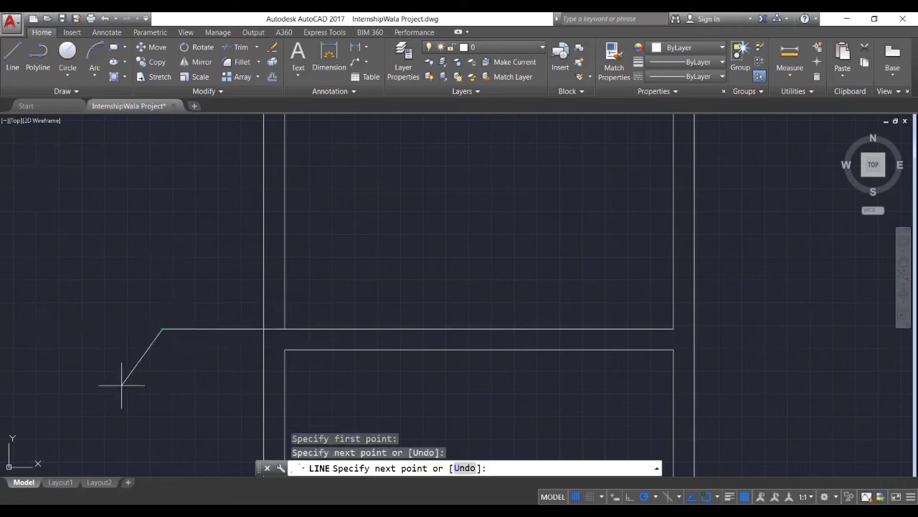
key("Return")
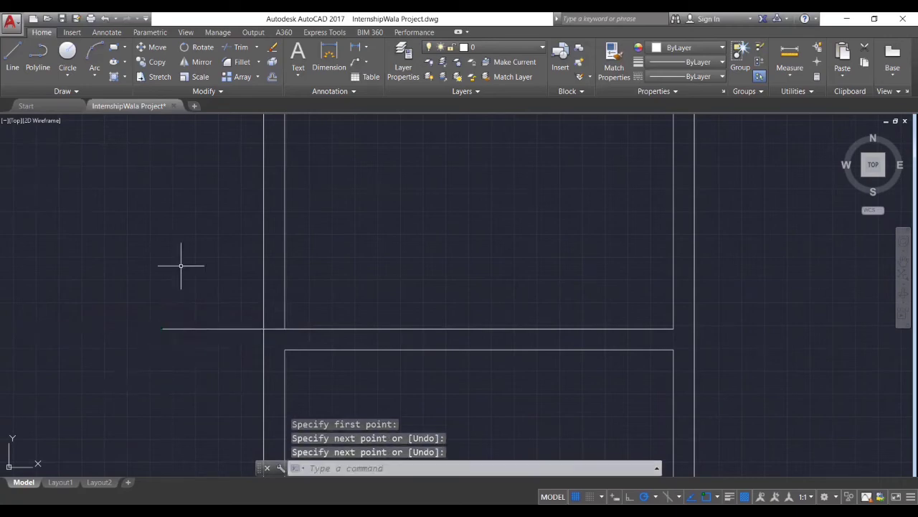
left_click(14, 64)
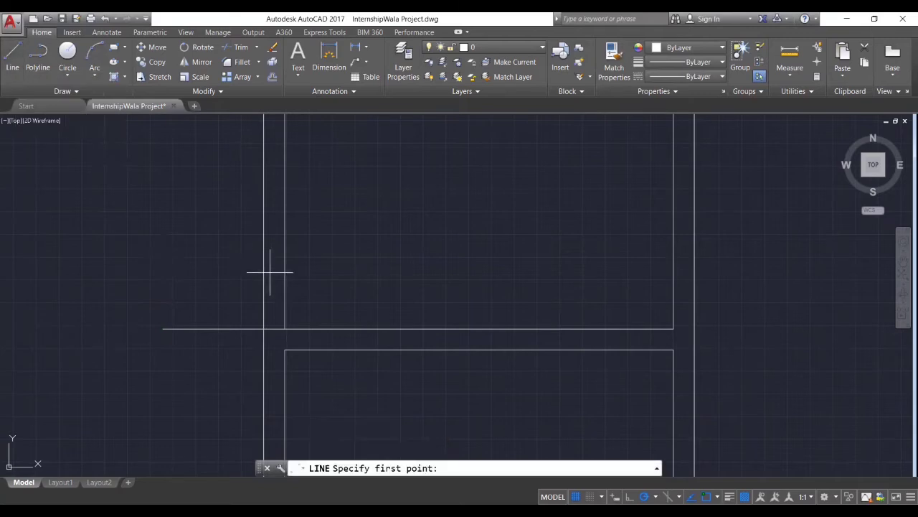
left_click(285, 350)
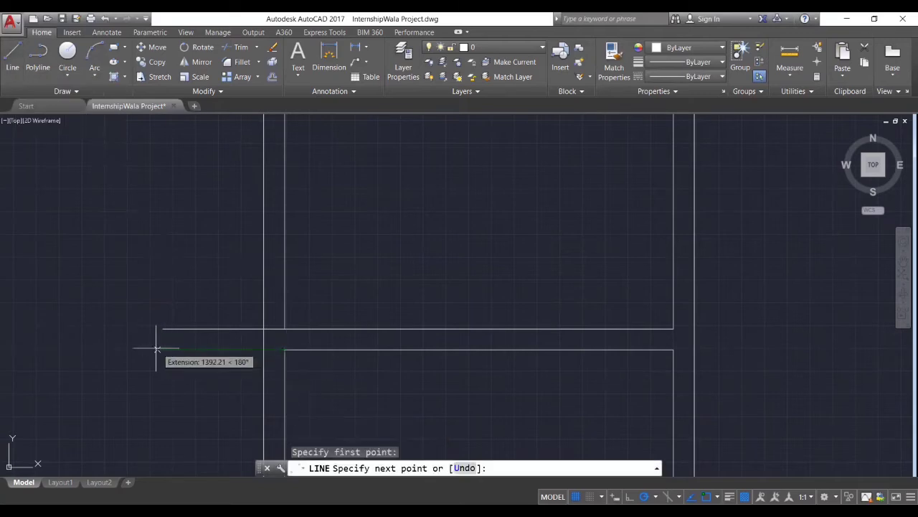
left_click(158, 350)
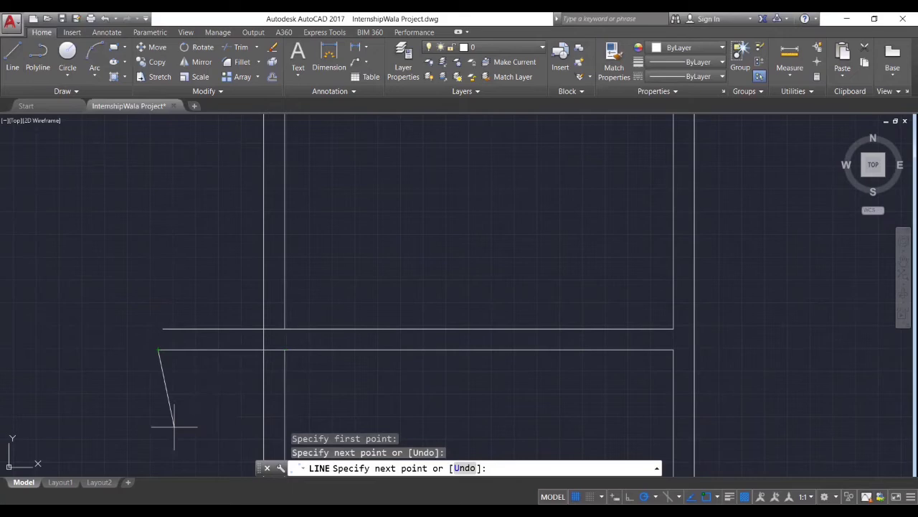
key("Return")
Offset the upper construction line 250 upward and the lower one 250 downward at the rooms' left wall
middle_click_drag(205, 305, 228, 275)
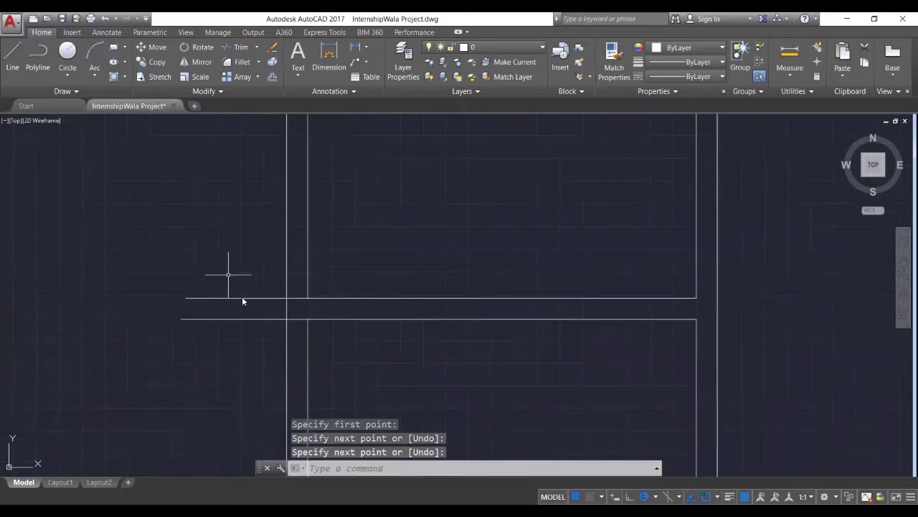
type("o")
key("Return")
type("250")
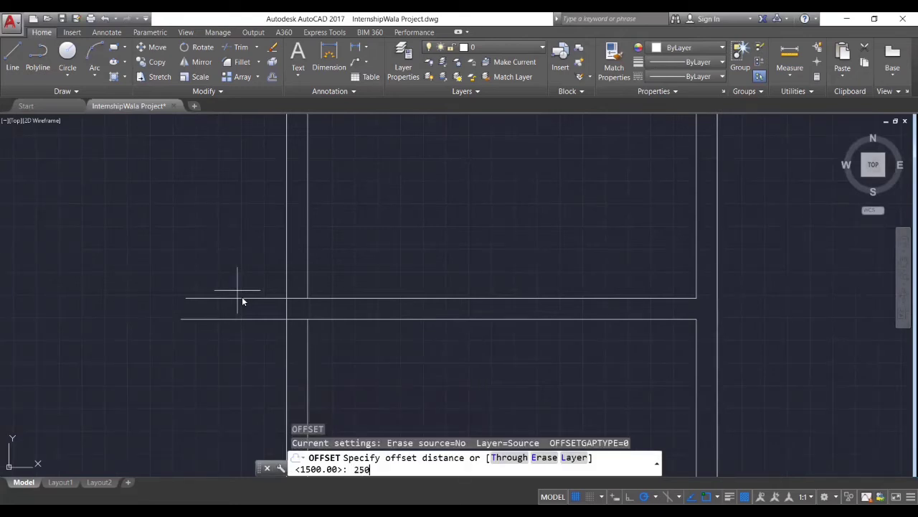
key("Return")
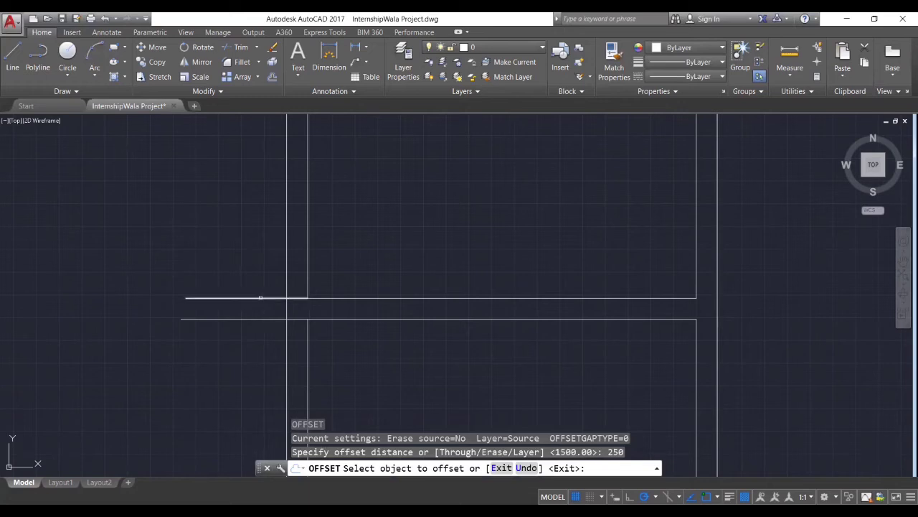
left_click(264, 296)
left_click(250, 261)
left_click(238, 320)
left_click(258, 350)
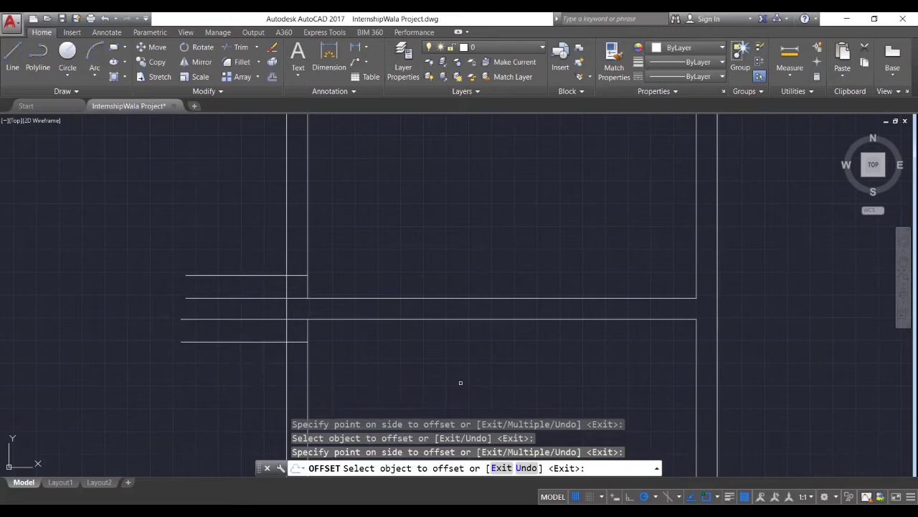
key("Return")
Offset the two outer construction lines by 1000 away from the partition, one upward and one downward, to mark the door openings
middle_click_drag(461, 382, 456, 338)
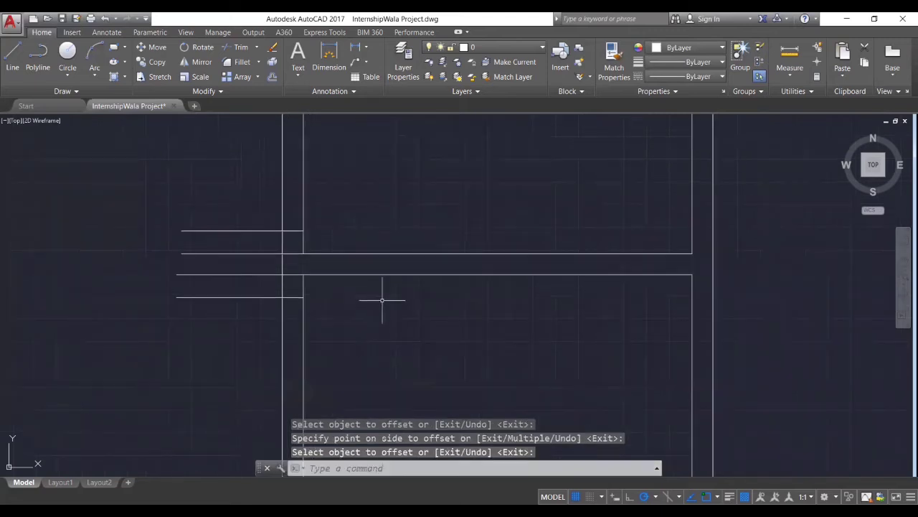
middle_click_drag(328, 232, 366, 299)
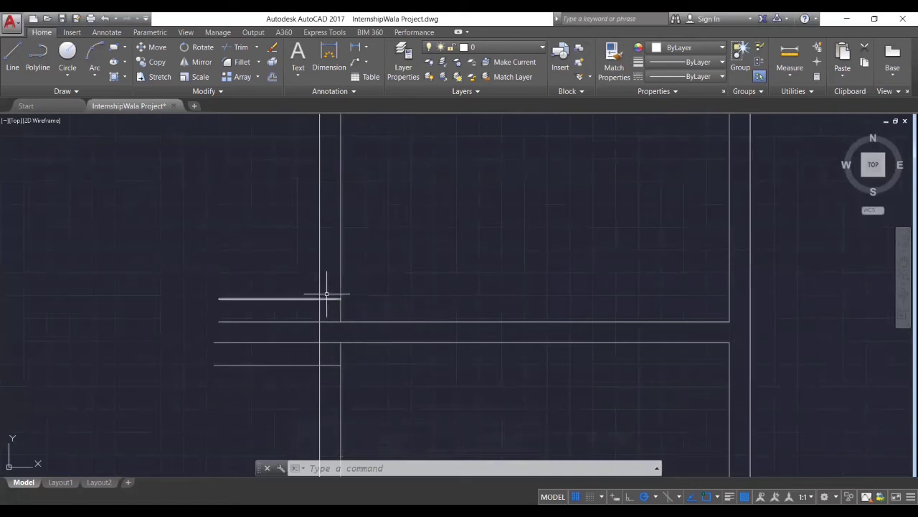
middle_click_drag(419, 290, 416, 318)
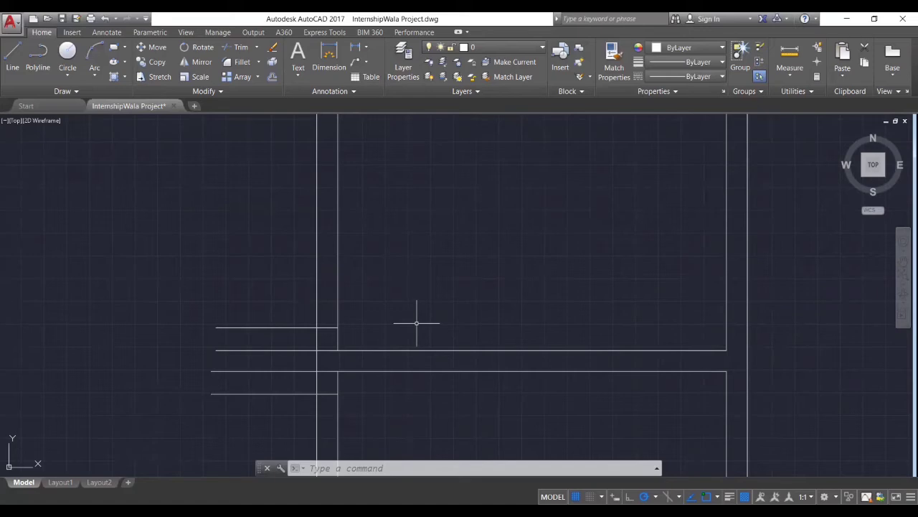
type("o")
key("Return")
type("1000")
key("Return")
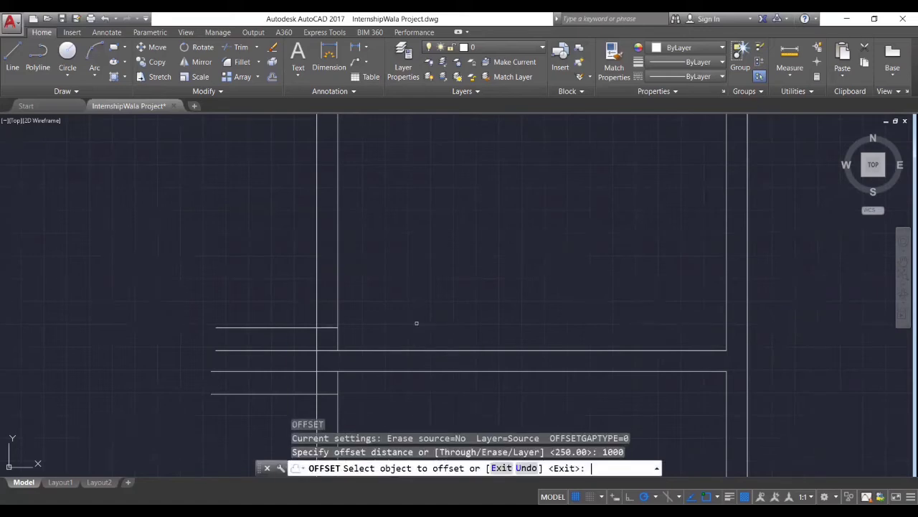
left_click(288, 327)
left_click(283, 256)
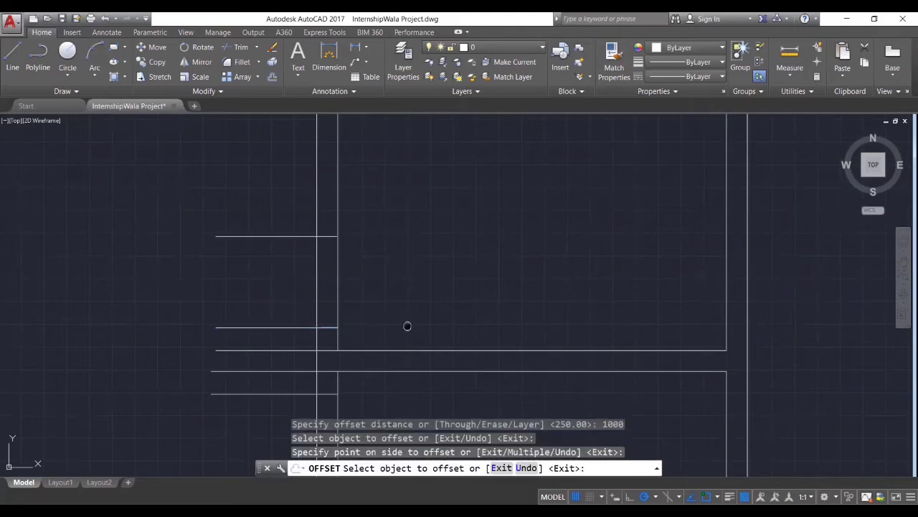
middle_click_drag(410, 320, 418, 243)
middle_click_drag(470, 373, 474, 318)
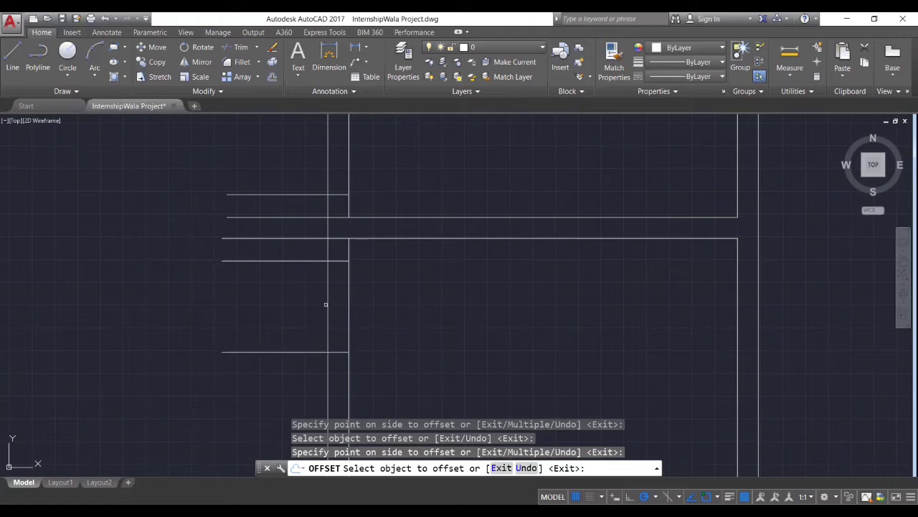
Delete the lowest construction line crossing the rooms' left wall below the partition
key("Escape")
left_click(316, 352)
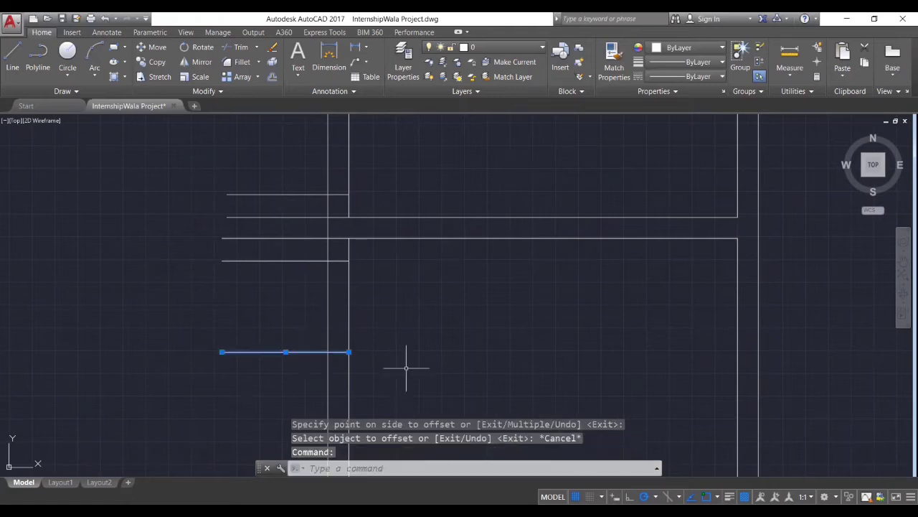
key("Delete")
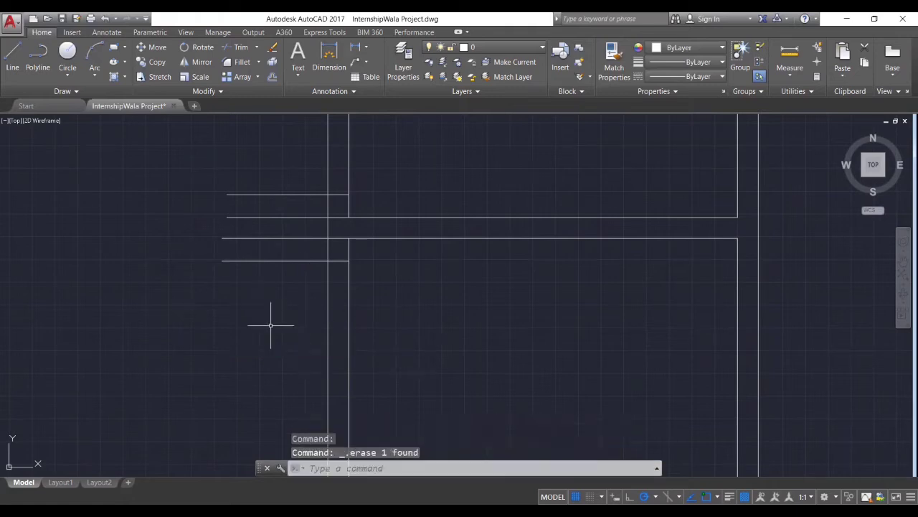
Offset the construction line just below the partition by 1000 downward to mark the lower room's door opening
type("o")
key("Return")
type("1000")
key("Return")
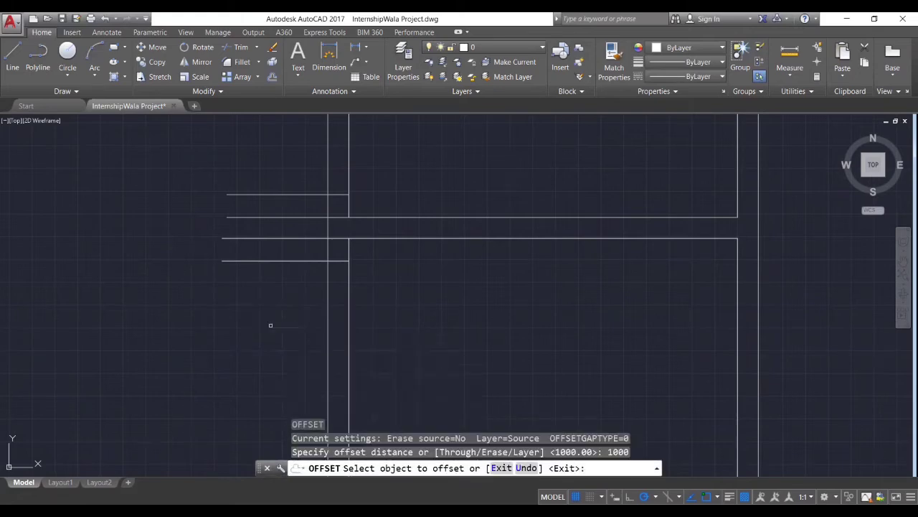
middle_click_drag(271, 309, 282, 282)
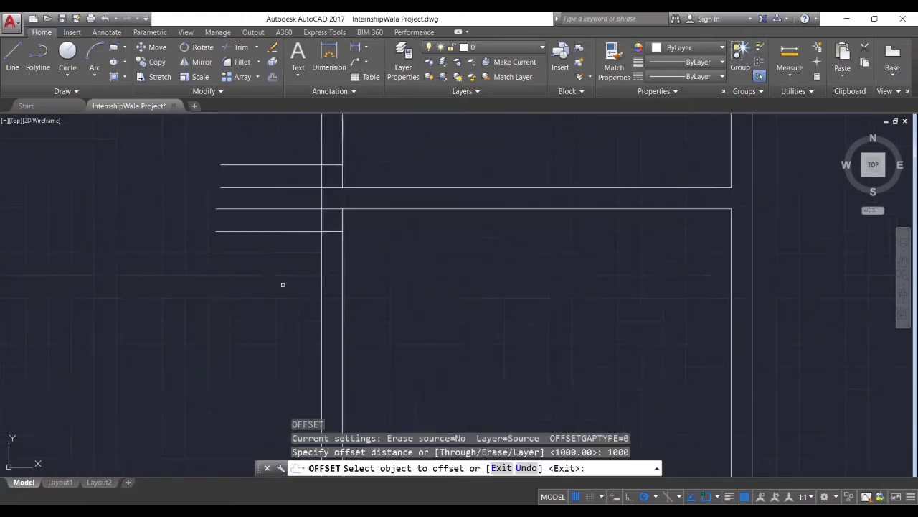
left_click(302, 231)
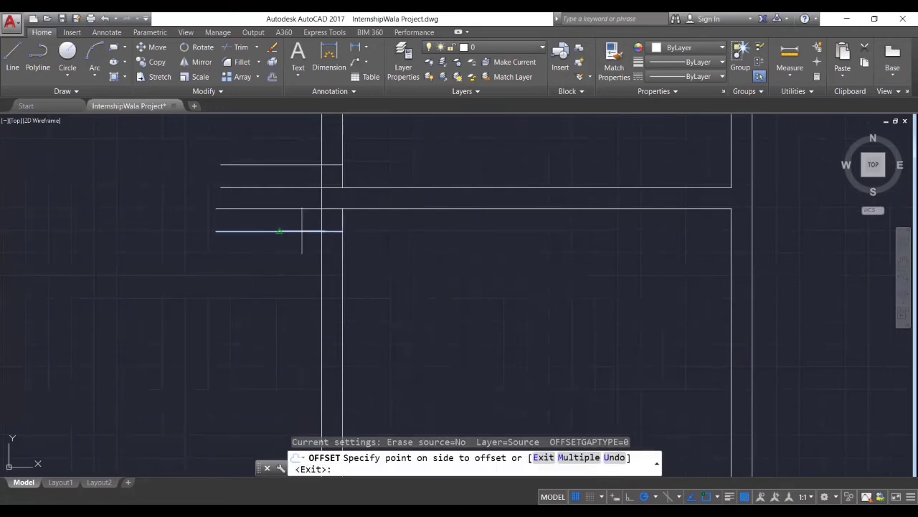
left_click(302, 233)
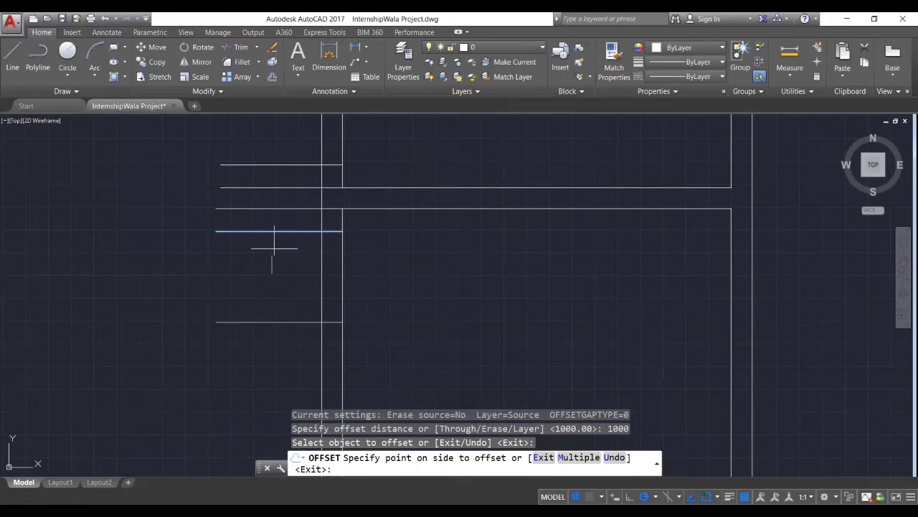
left_click(263, 358)
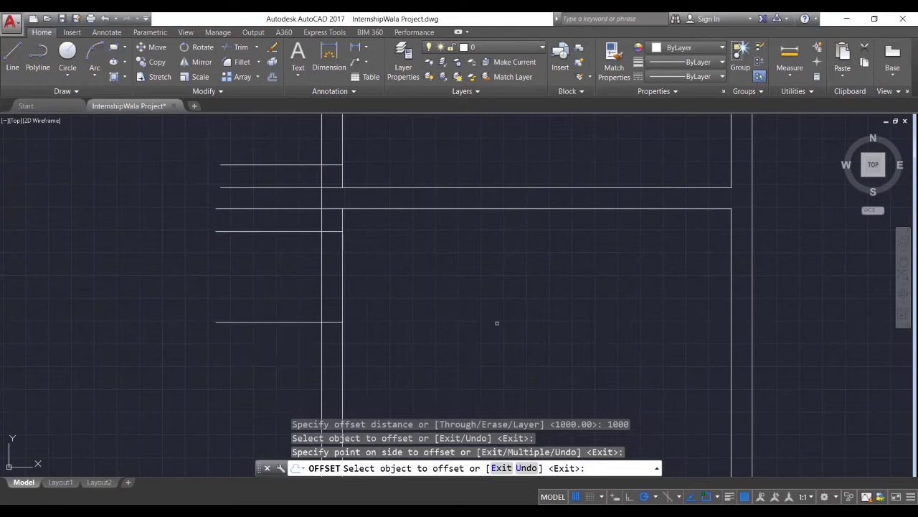
key("Return")
middle_click_drag(443, 289, 466, 289)
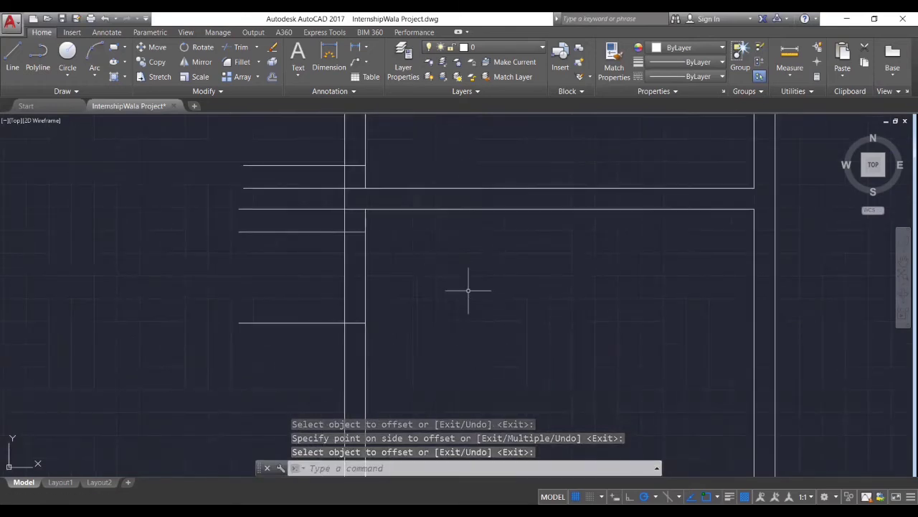
type("e")
key("Return")
left_click(304, 165)
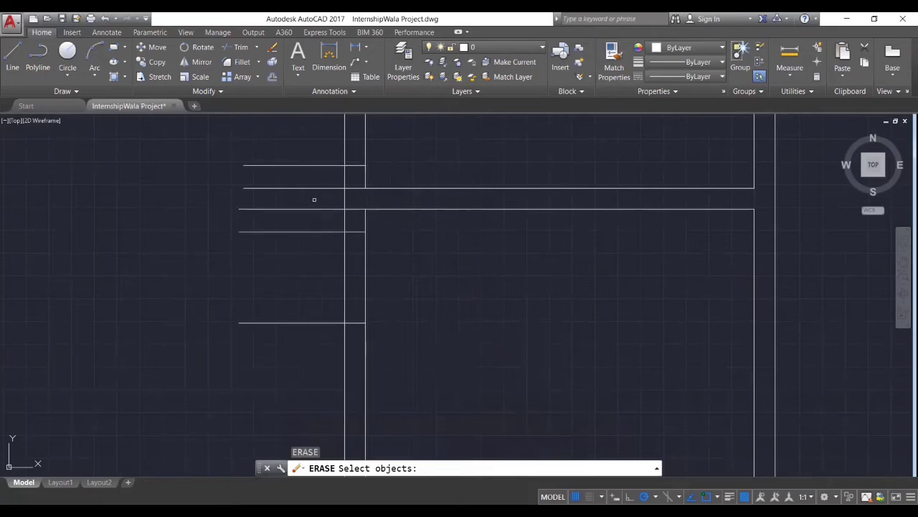
left_click(316, 188)
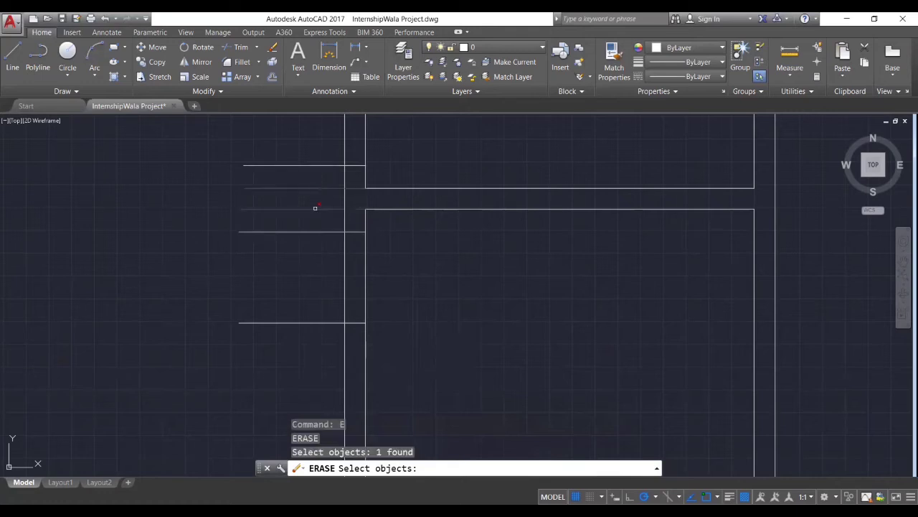
key("Escape")
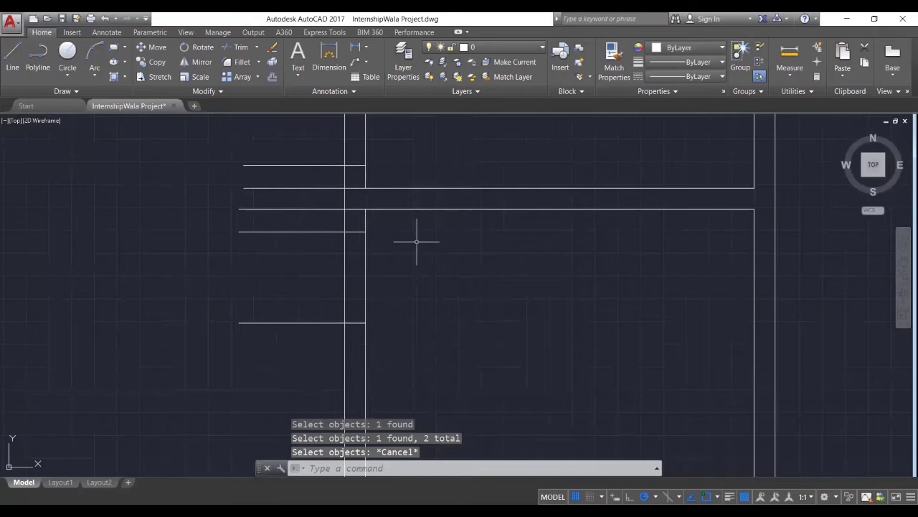
Erase the two inner construction lines extending leftward from the partition's faces
key("Return")
left_click(311, 188)
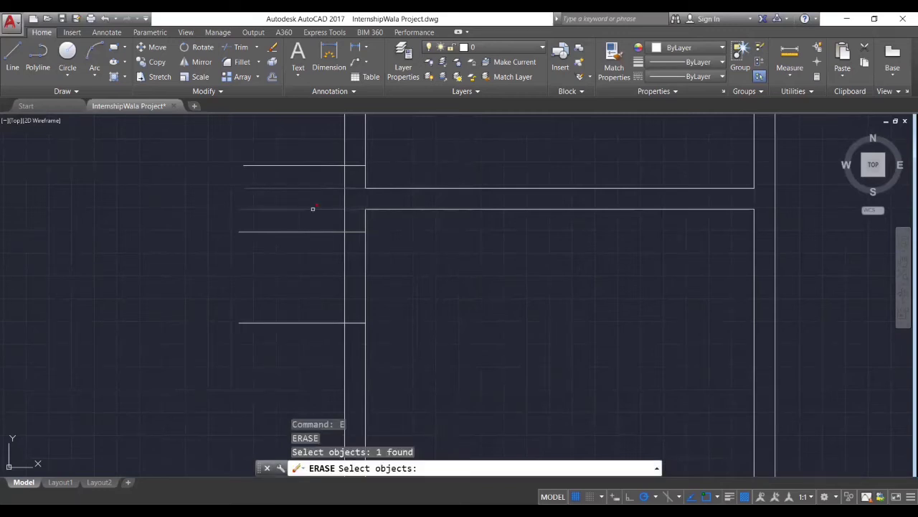
left_click(311, 209)
key("Return")
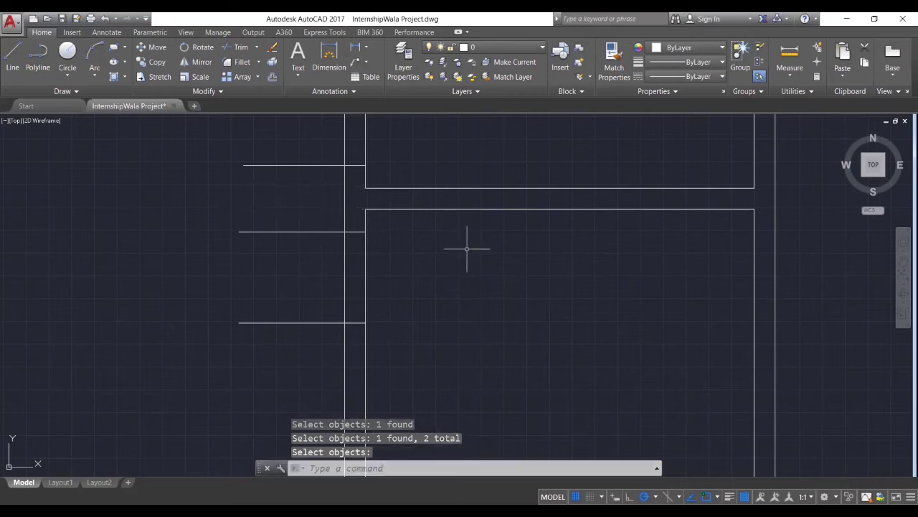
Trim the inner construction lines back to the left wall and cut out its faces for the lower room's door opening
type("tr")
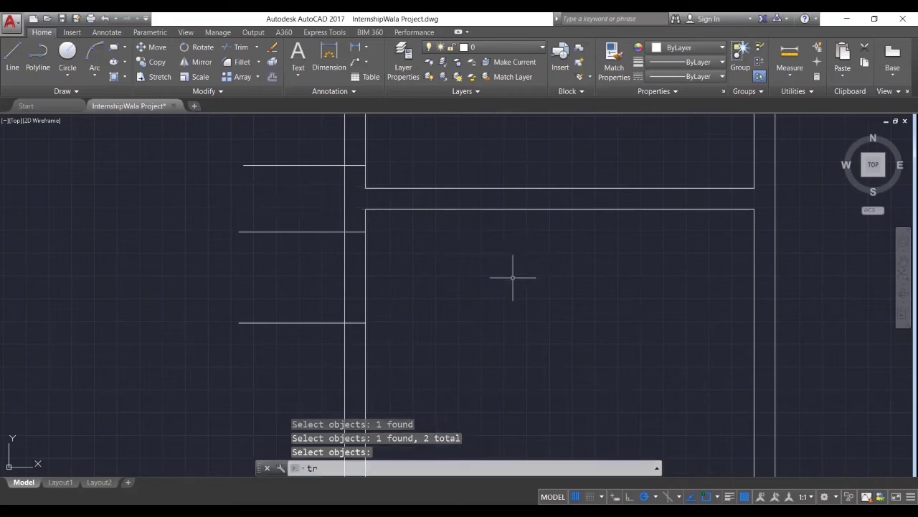
key("Return")
key("Return")
left_click(302, 231)
left_click(316, 164)
left_click(344, 267)
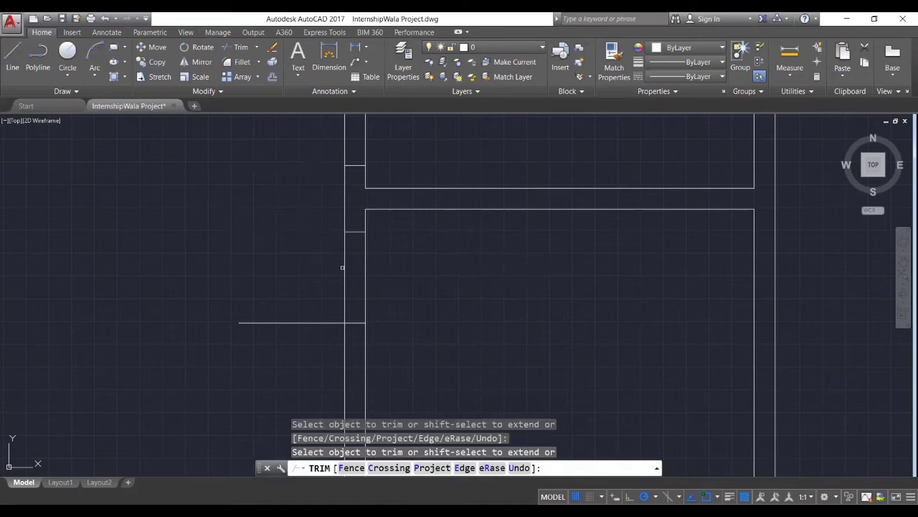
left_click(346, 264)
left_click(365, 264)
Trim the wall faces at the upper room's door opening and the overhanging ends of the two outer construction lines
middle_click_drag(429, 253, 433, 352)
left_click(315, 167)
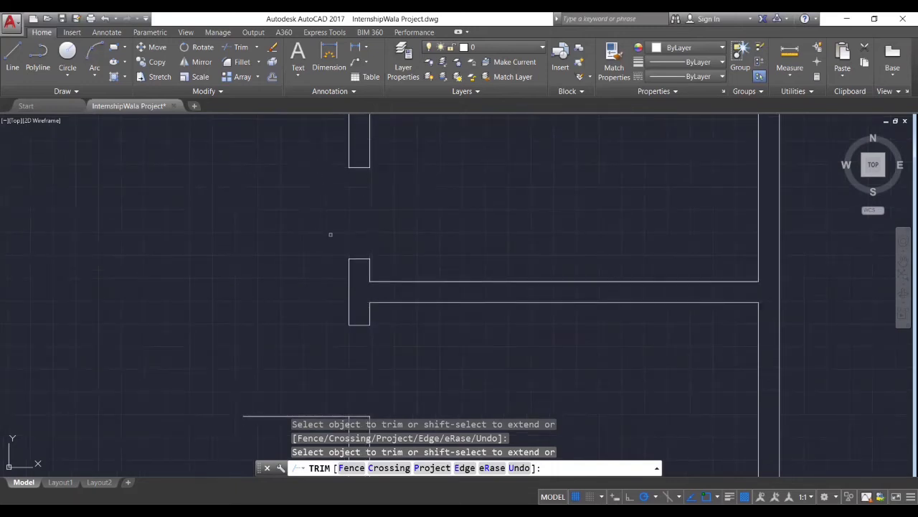
middle_click_drag(363, 354, 354, 208)
left_click(302, 269)
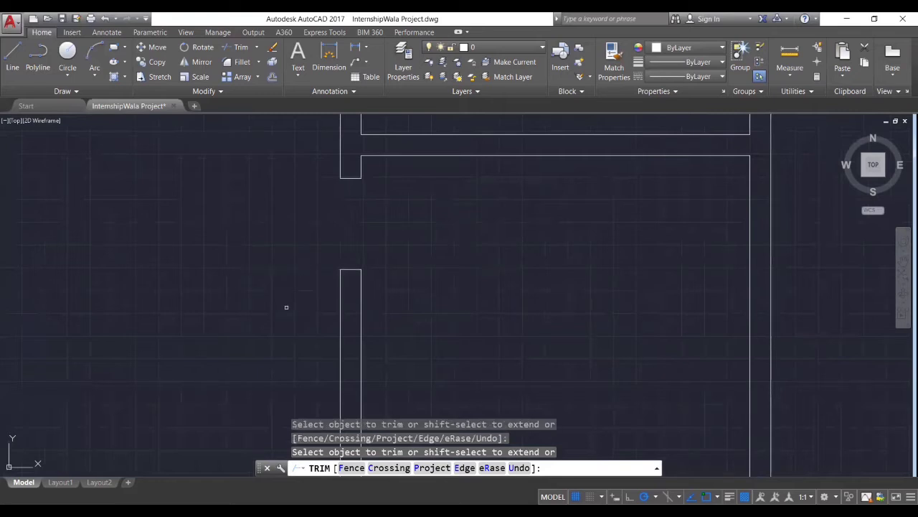
key("Return")
Draw a vertical construction line from the partition's upper-left corner down along the left wall's inner face into the lower door opening
scroll(373, 443, "down", 2)
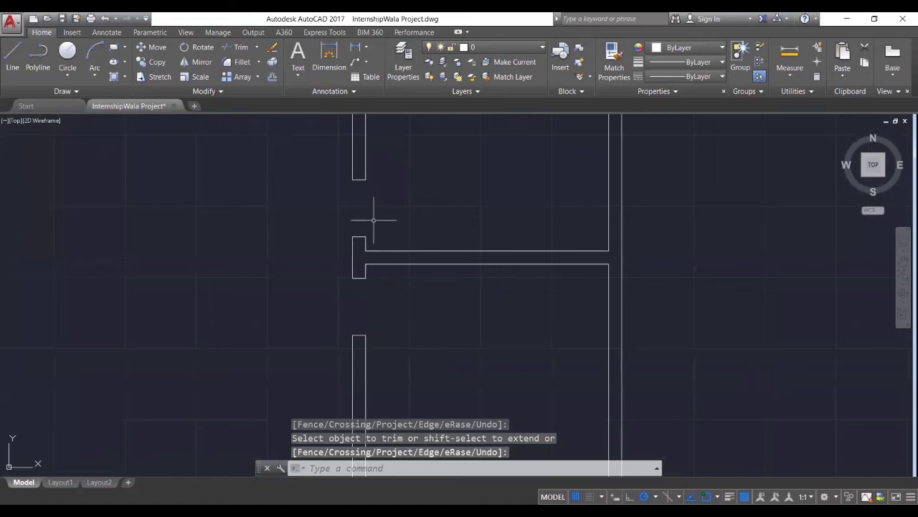
mouse_move(410, 301)
middle_mouse_down()
mouse_move(385, 298)
mouse_move(371, 260)
middle_mouse_up()
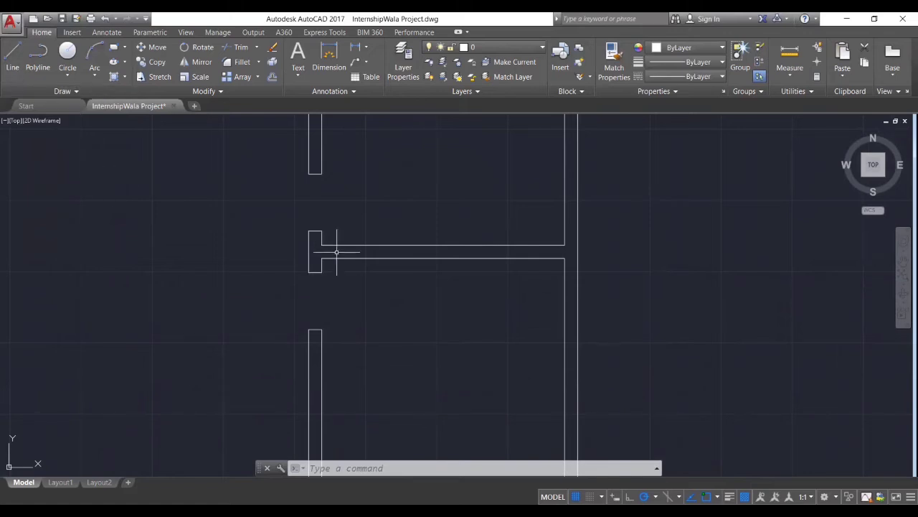
scroll(373, 253, "up", 2)
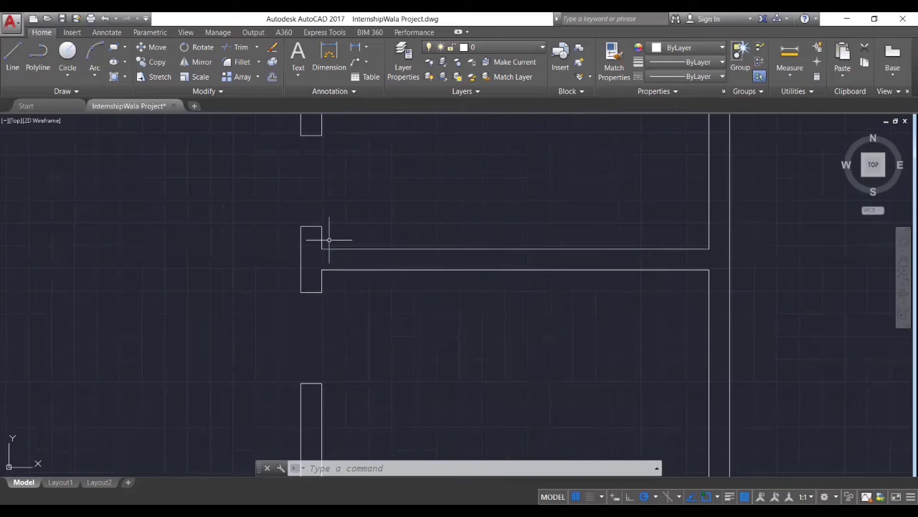
type("l")
key("Return")
left_click(322, 292)
left_click(321, 359)
key("Return")
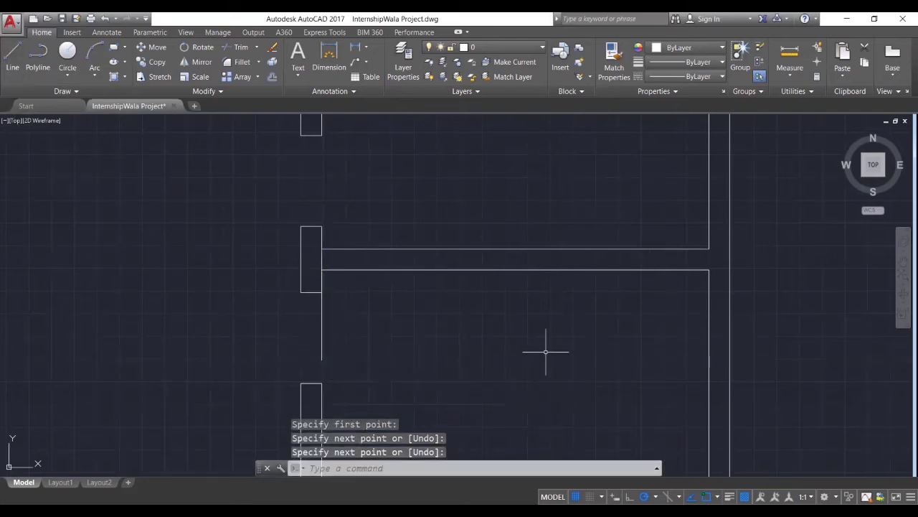
Offset the vertical construction line 250 to the right across the partition
type("o")
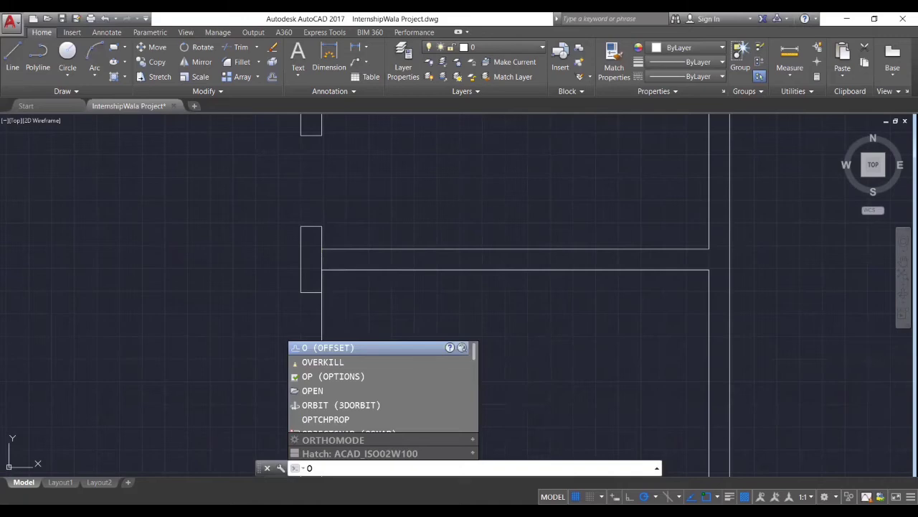
key("Return")
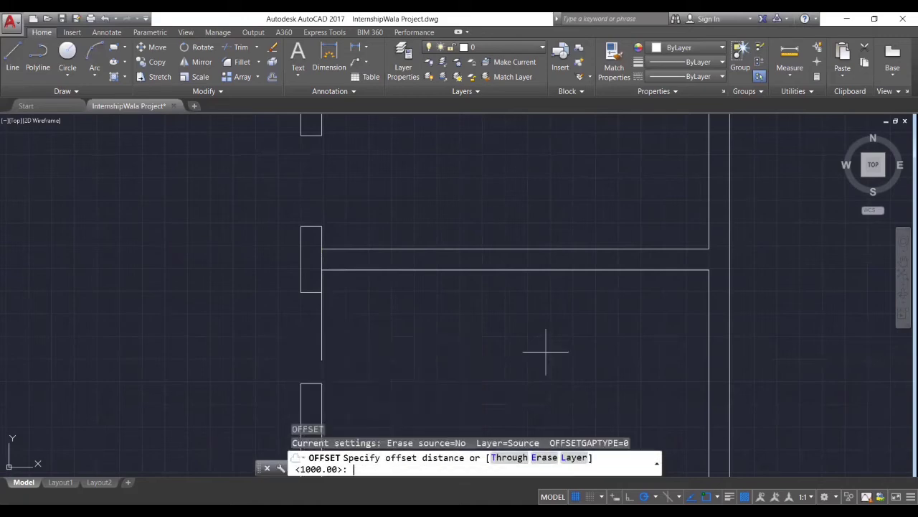
type("250")
key("Return")
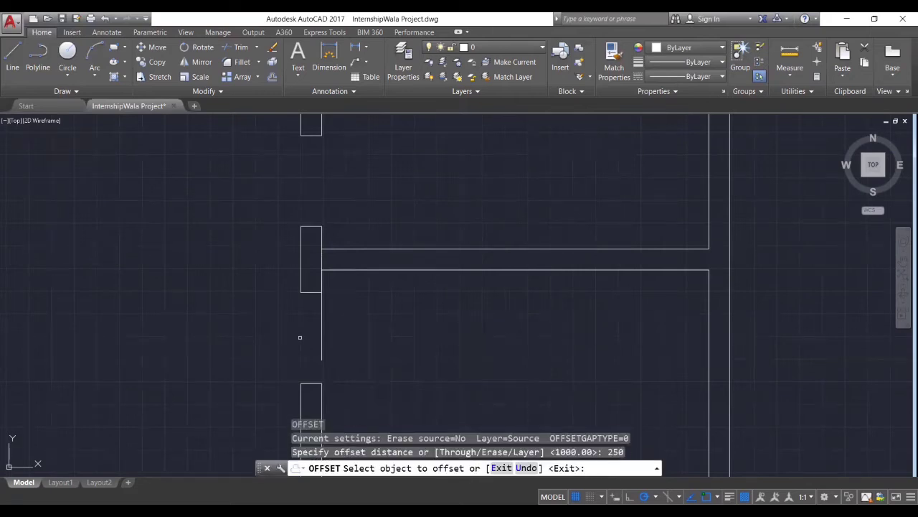
left_click(322, 337)
left_click(500, 375)
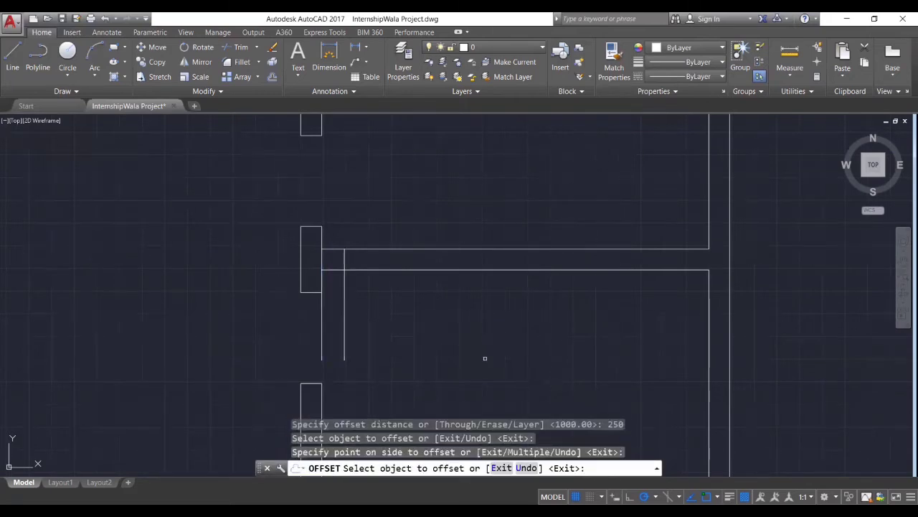
key("Return")
Offset the new vertical line 1000 to the right to mark the door opening in the partition
scroll(373, 314, "up", 2)
middle_click_drag(373, 314, 380, 354)
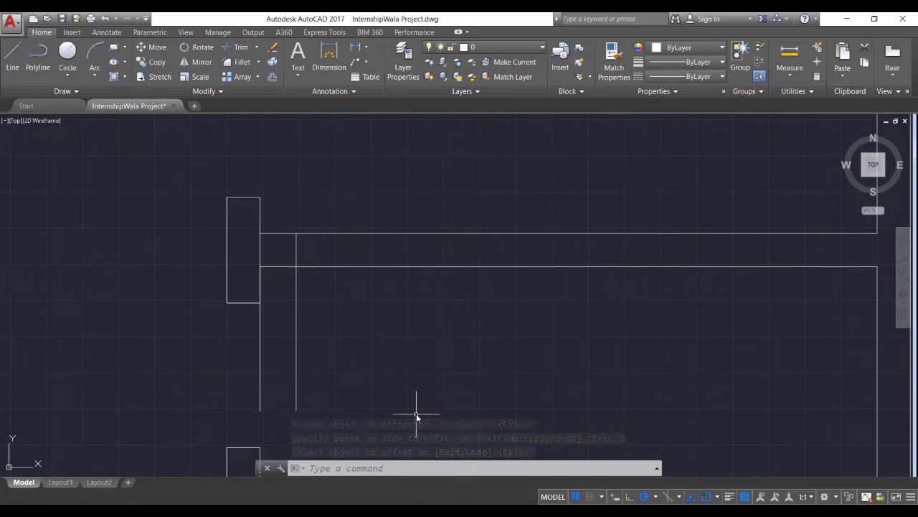
type("o")
key("Return")
type("1000")
key("Return")
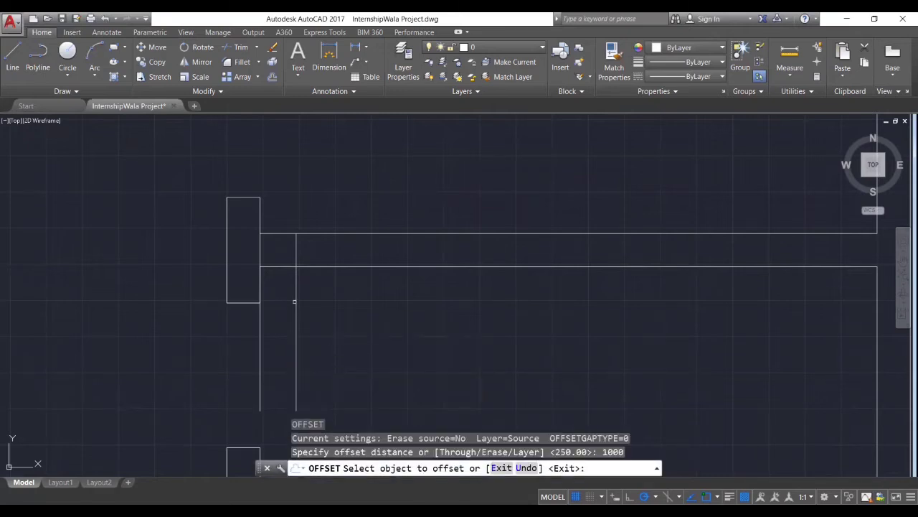
left_click(295, 296)
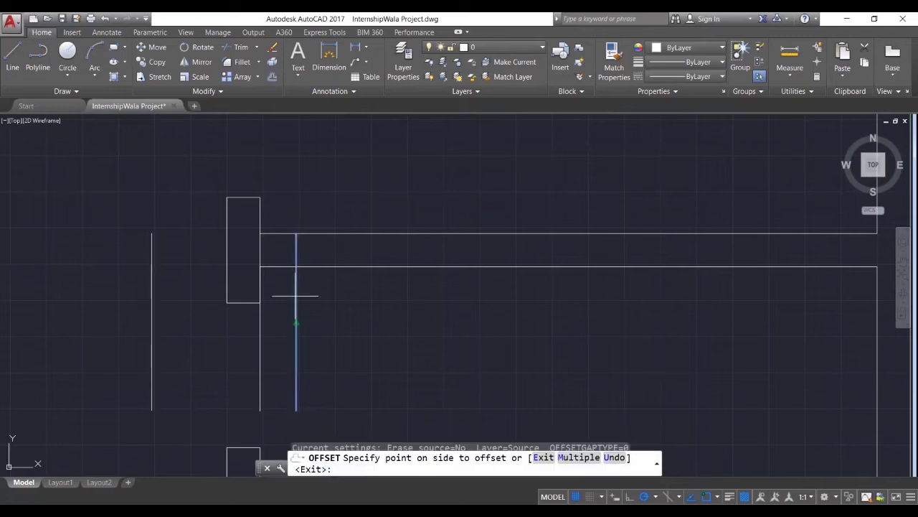
left_click(463, 318)
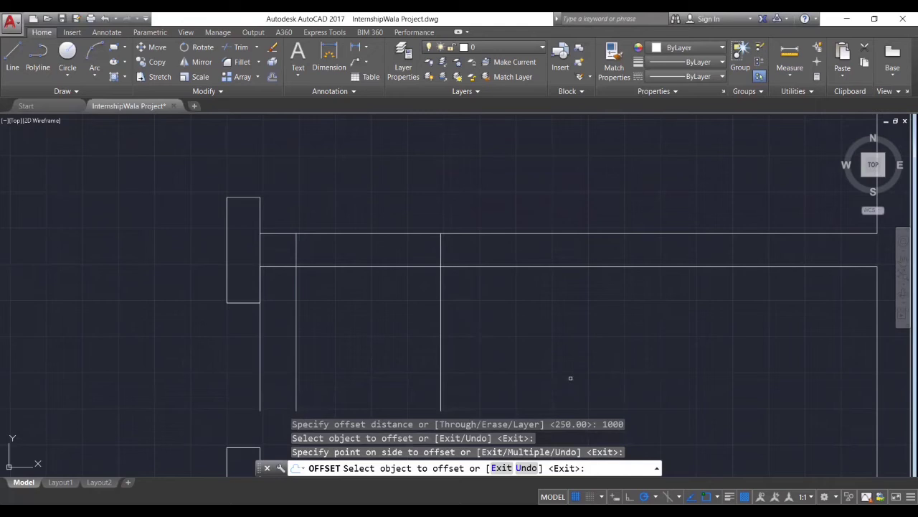
key("Return")
Trim both offset lines to the partition's thickness and cut out the partition's faces between them to open the doorway
middle_click_drag(500, 370, 447, 322)
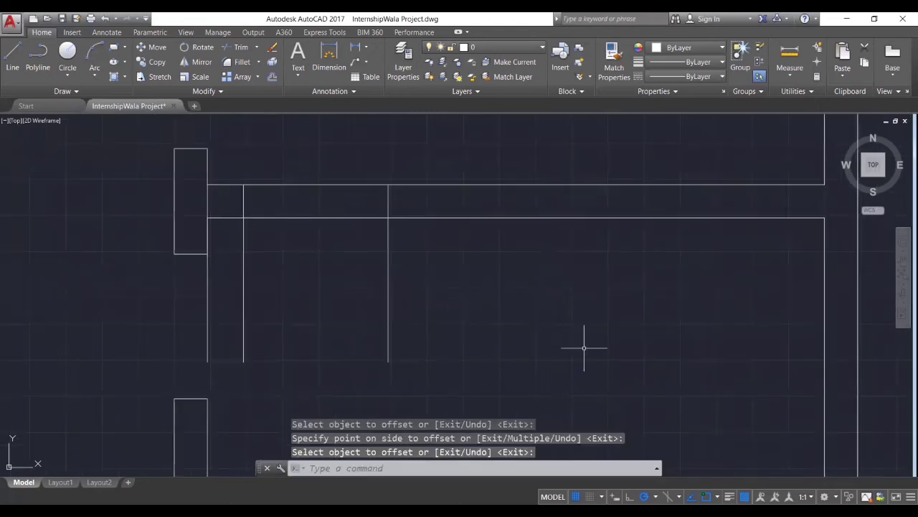
type("tt")
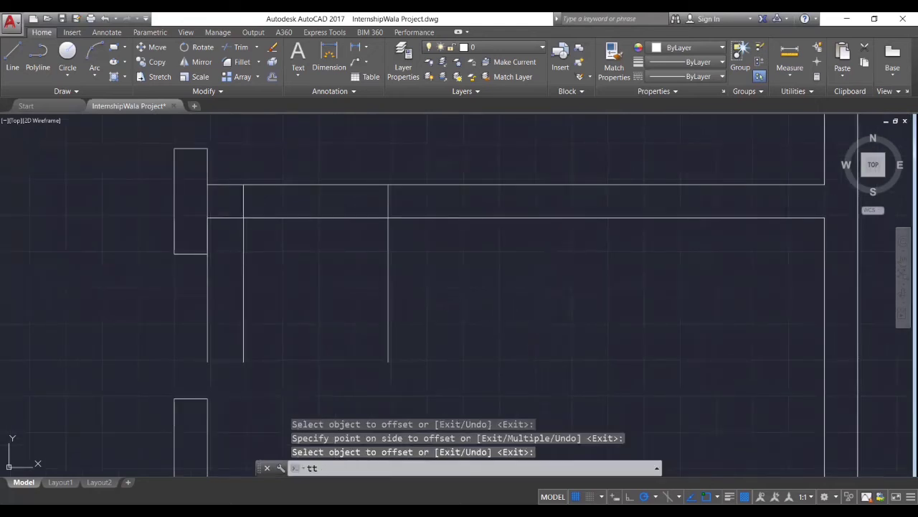
key("Escape")
key("Escape")
type("tr")
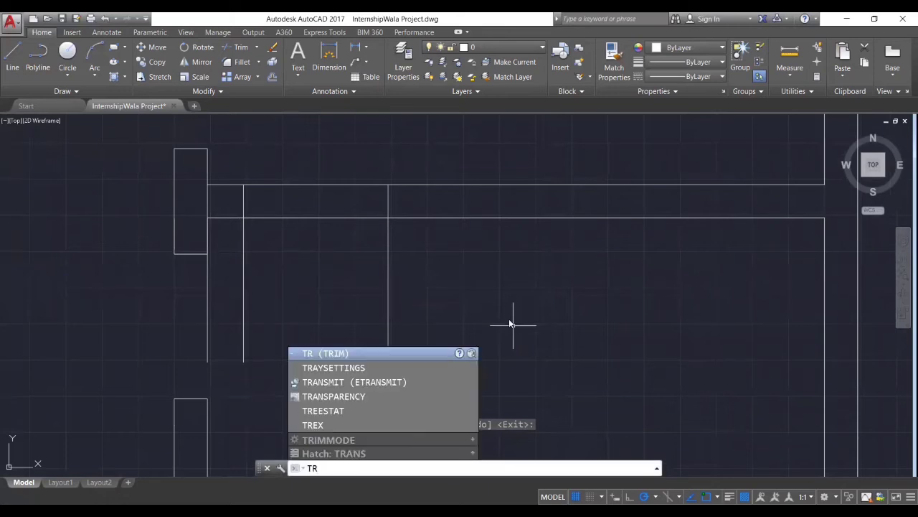
key("Return")
key("Return")
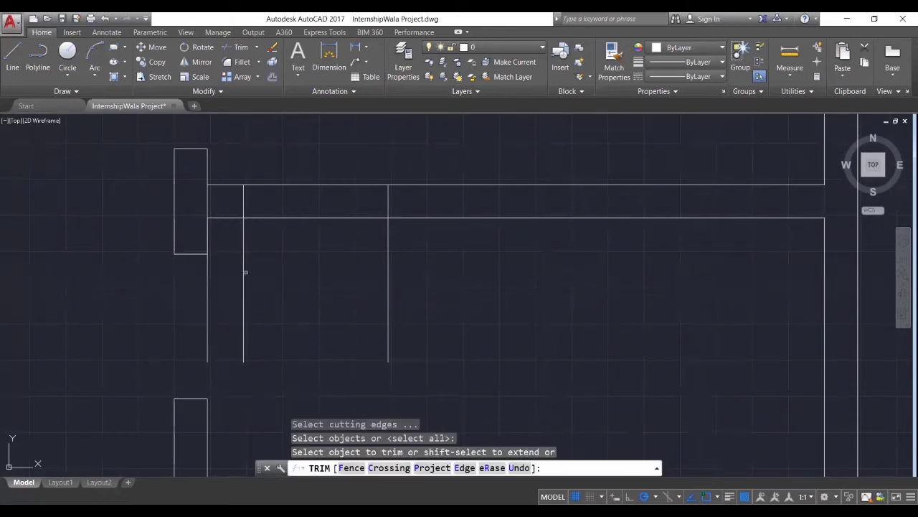
left_click(244, 266)
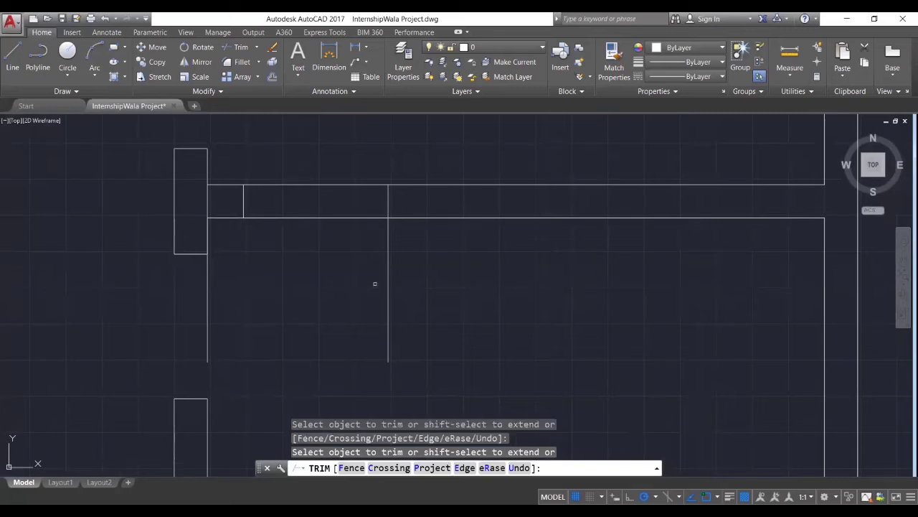
left_click(388, 258)
left_click(309, 218)
left_click(303, 185)
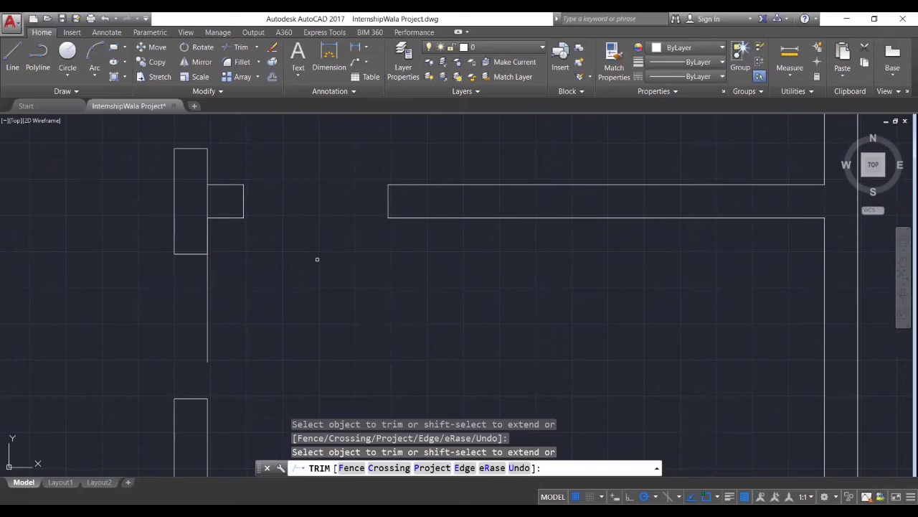
Finish trimming and erase the vertical construction line running down from the partition into the lower door opening
key("Return")
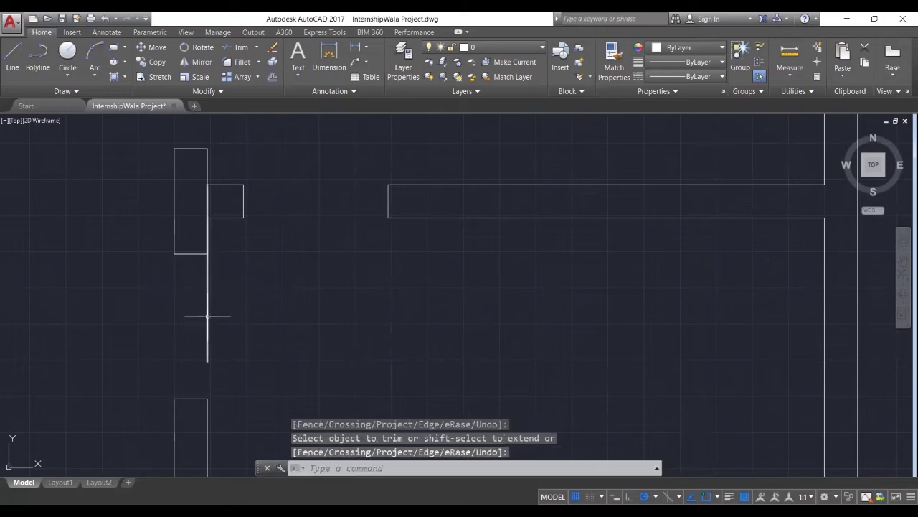
left_click(208, 318)
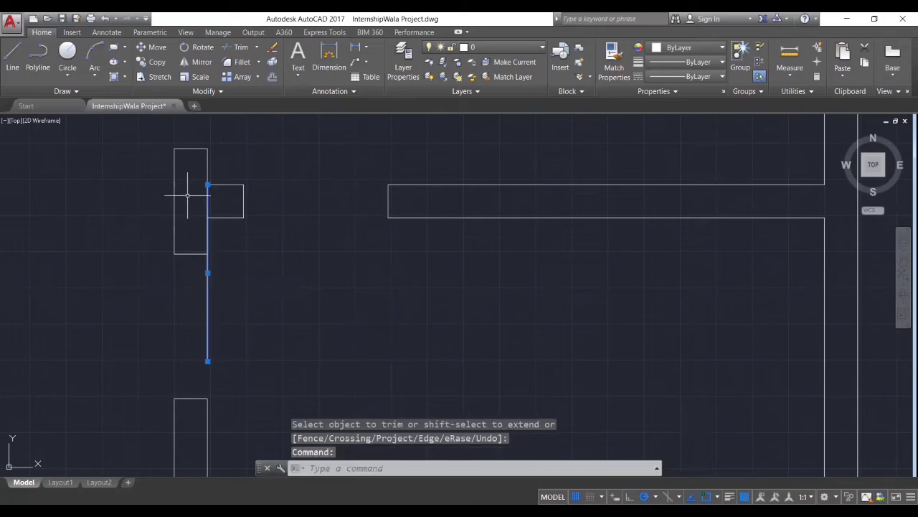
key("Delete")
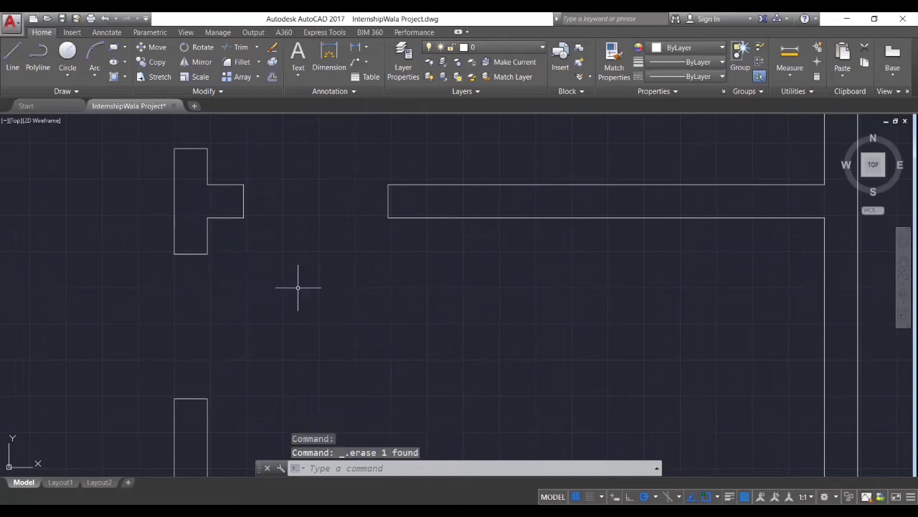
Save the drawing with the finished door openings
scroll(328, 262, "down", 2)
middle_click_drag(335, 260, 390, 322)
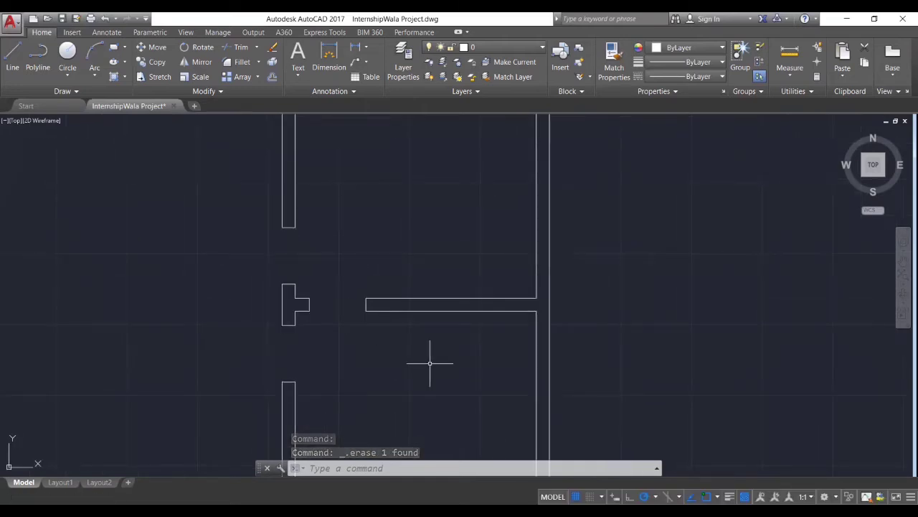
scroll(371, 395, "down", 2)
middle_click_drag(365, 380, 418, 318)
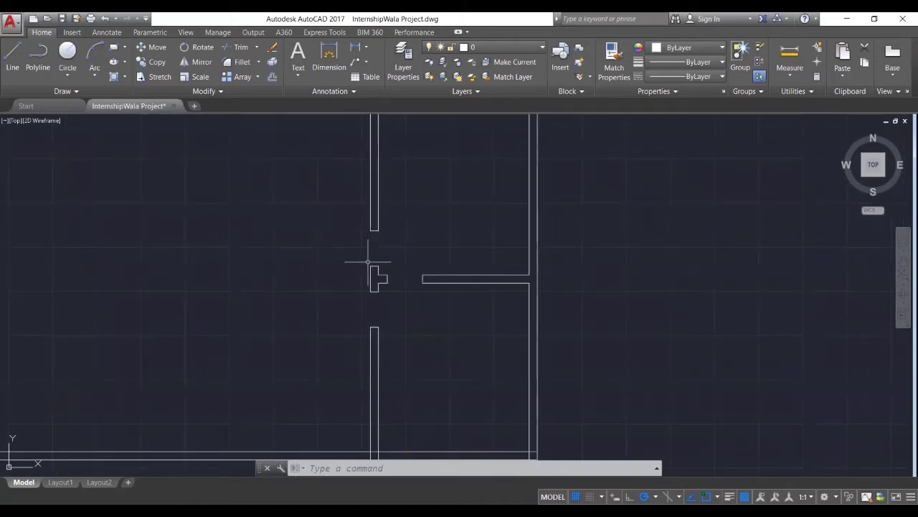
scroll(373, 308, "down", 2)
middle_click_drag(328, 267, 368, 306)
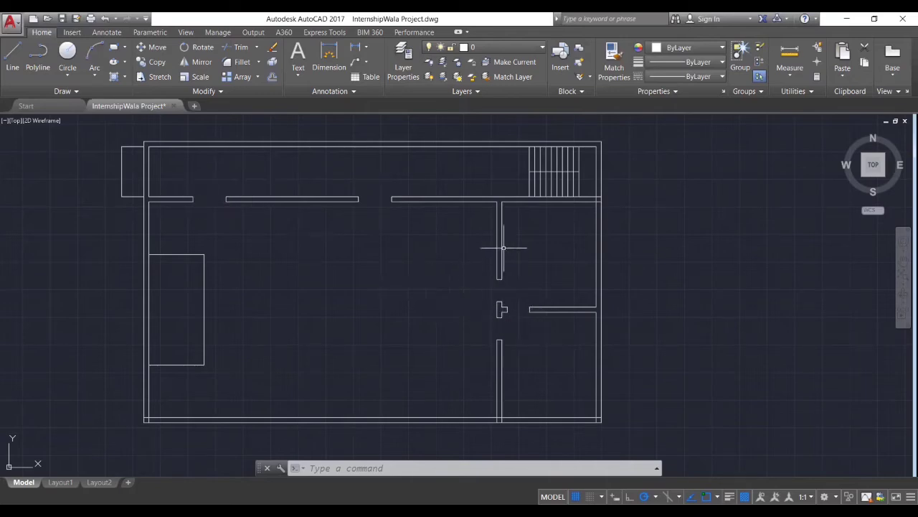
middle_click_drag(455, 272, 359, 258)
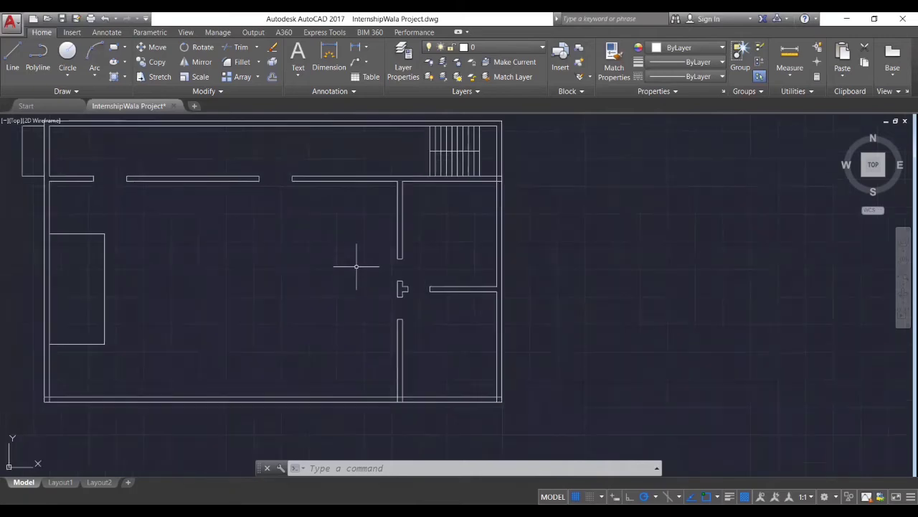
left_click(75, 20)
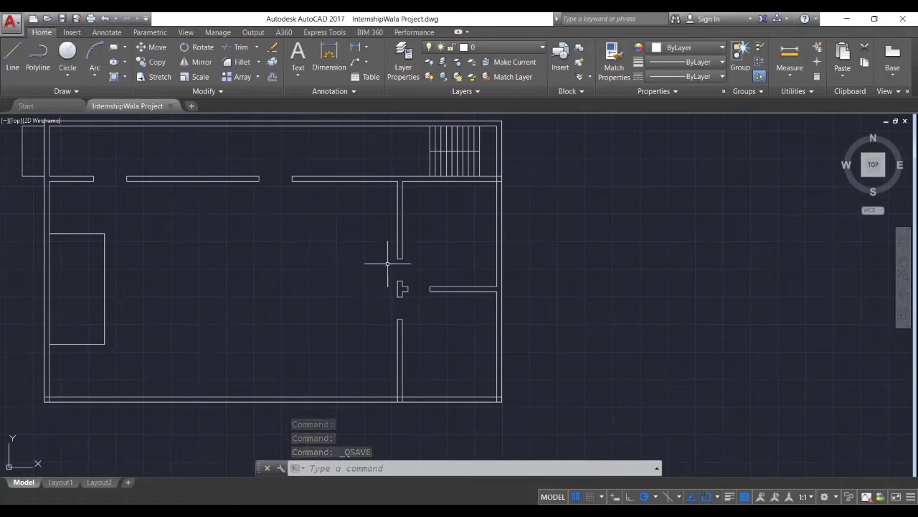
Trim the overlapping wall line ends at the lower-left corner of the outer wall to form a clean corner
middle_click_drag(330, 244, 313, 220)
middle_click_drag(334, 266, 404, 259)
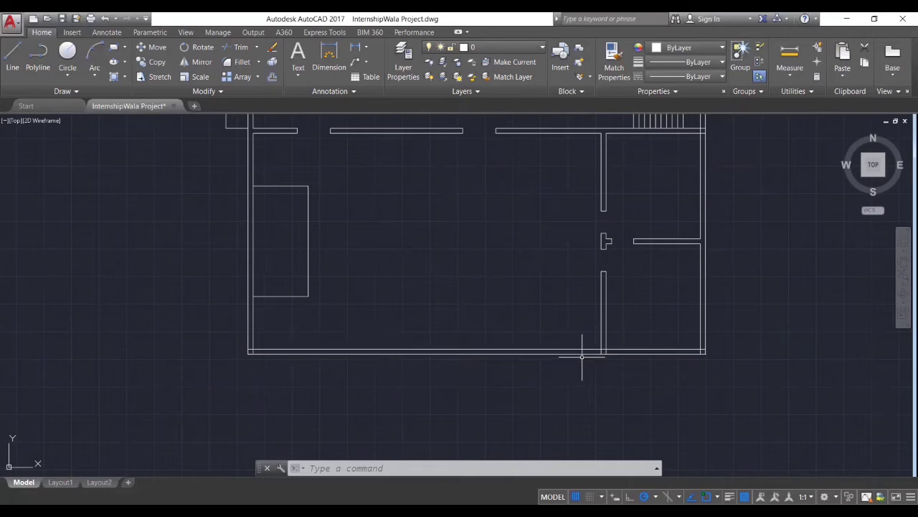
middle_click_drag(676, 344, 362, 385)
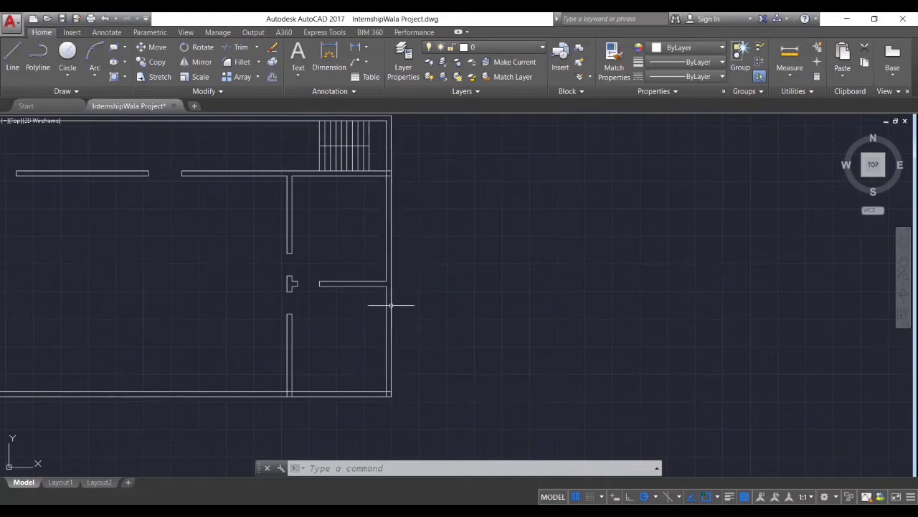
middle_click_drag(242, 330, 461, 313)
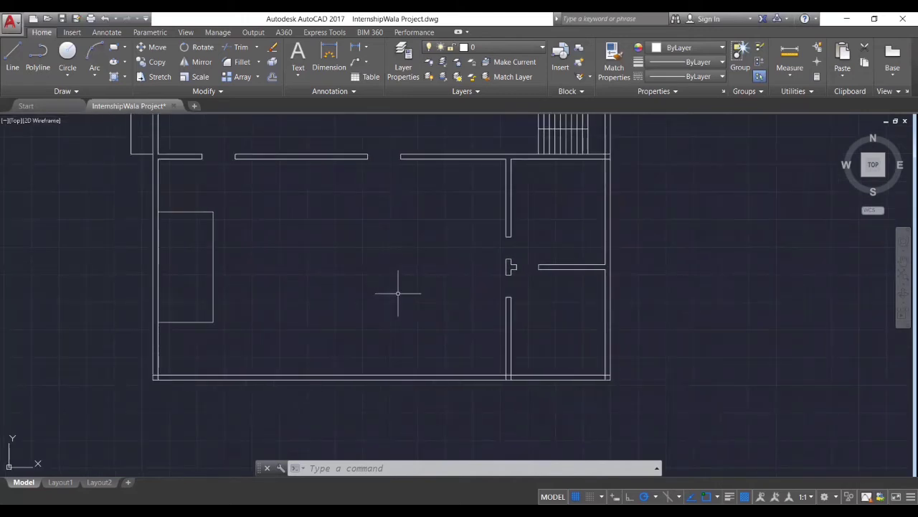
middle_click_drag(304, 318, 305, 333)
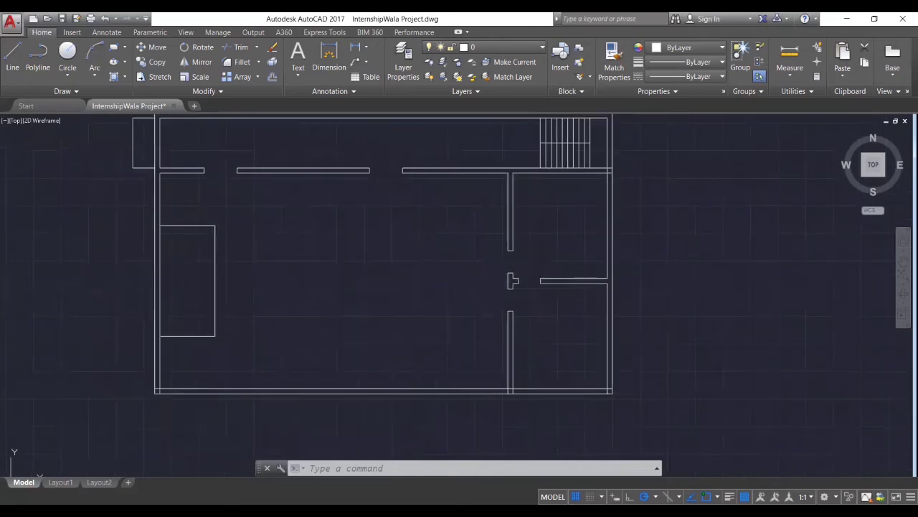
scroll(233, 371, "up", 4)
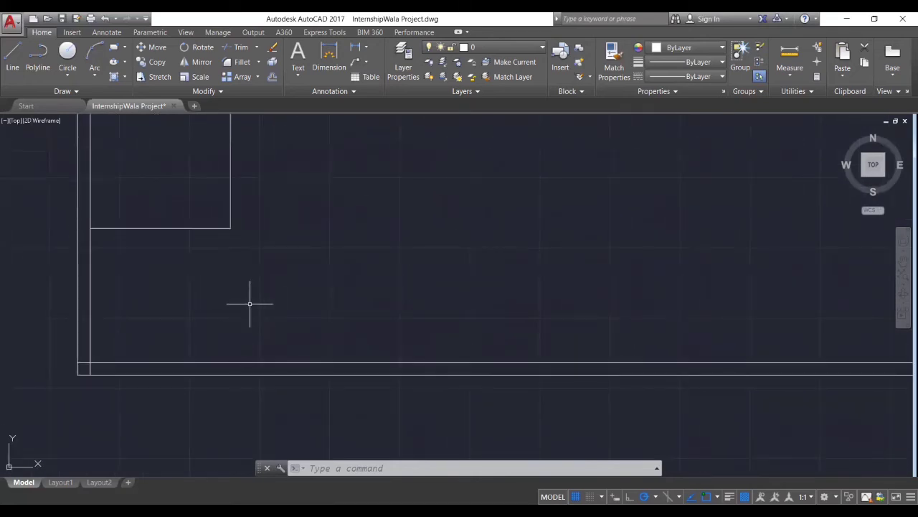
left_click(80, 359)
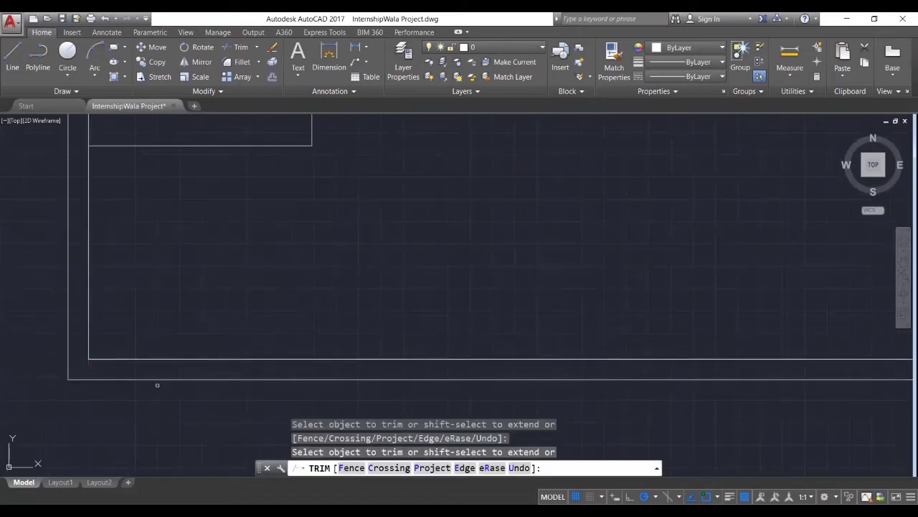
scroll(157, 385, "down", 3)
key("Return")
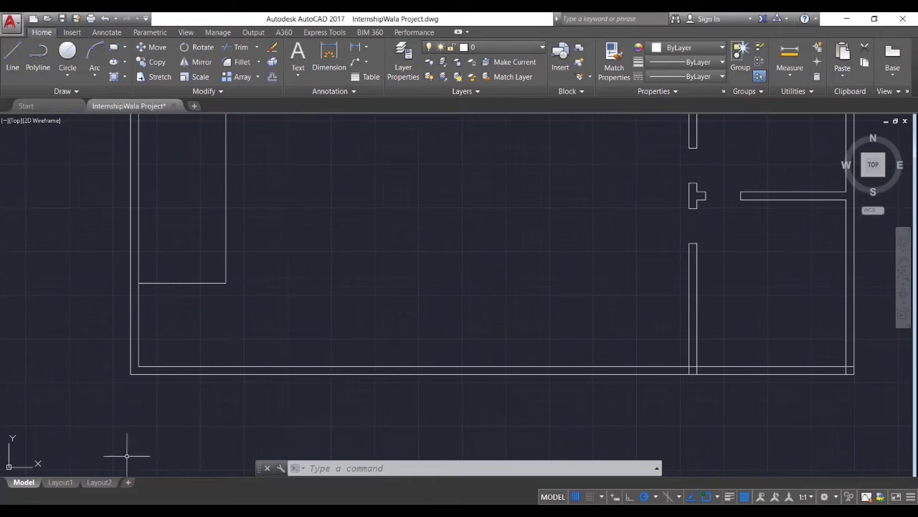
Draw a vertical construction line from the inner lower-left corner of the outer wall down past its outer face
scroll(133, 460, "up", 2)
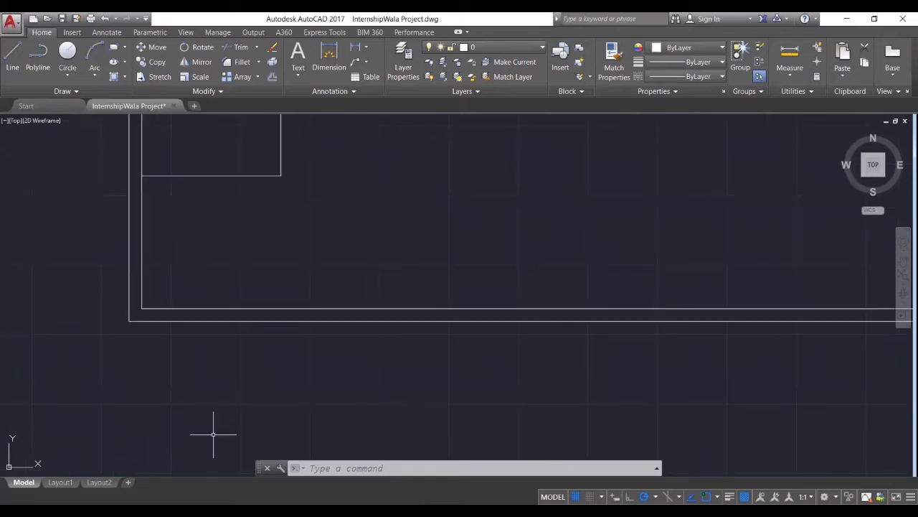
left_click(13, 57)
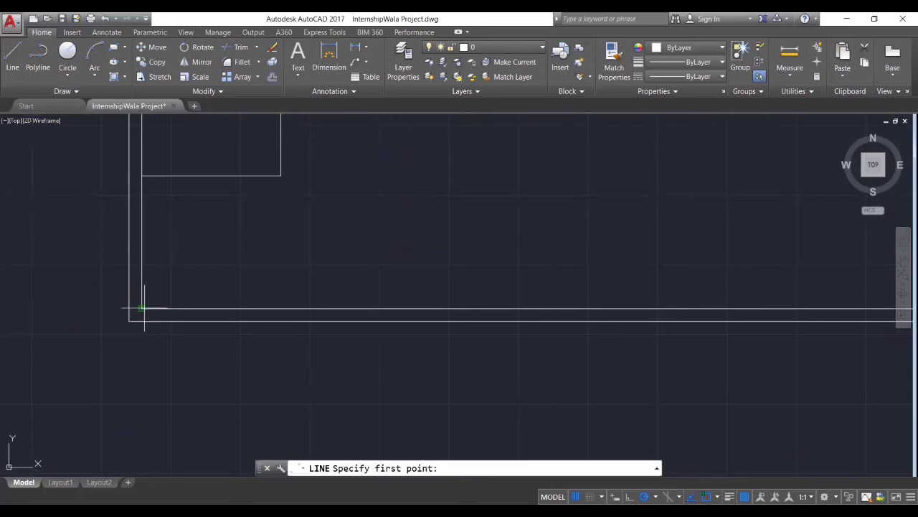
left_click(142, 307)
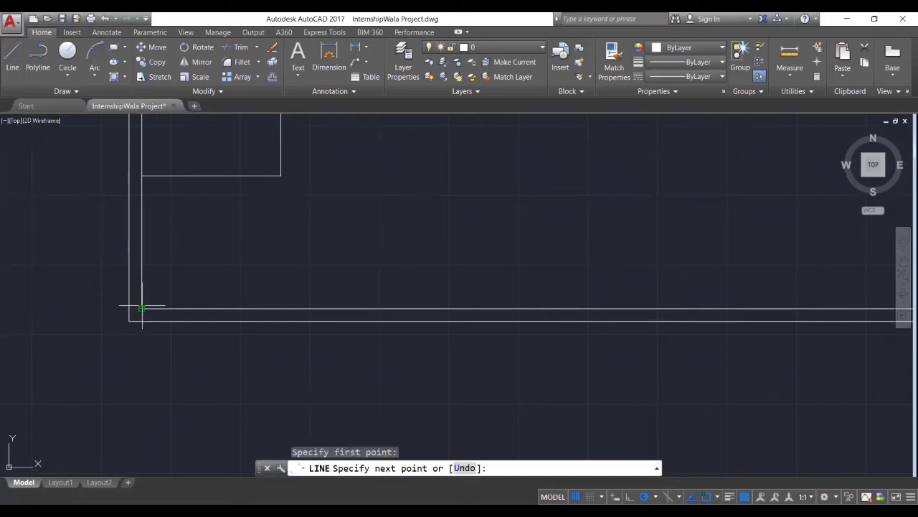
left_click(142, 384)
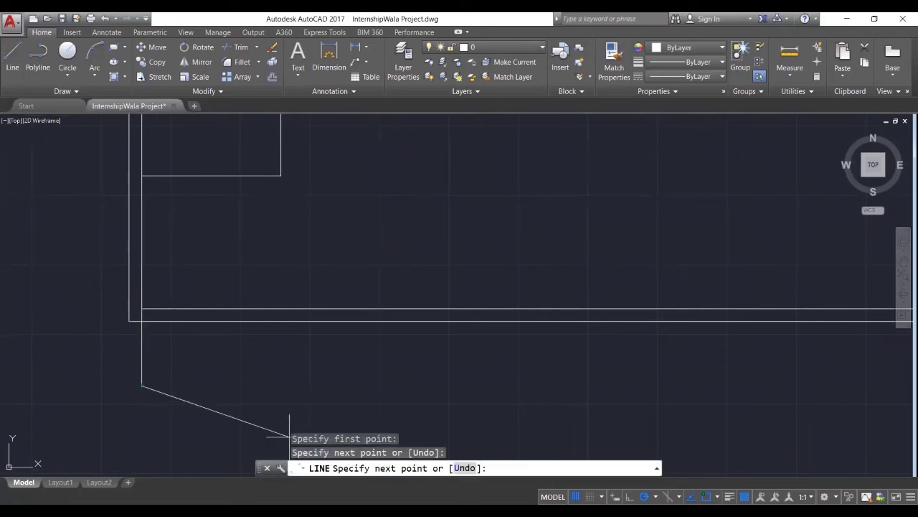
key("Return")
middle_click_drag(293, 375, 248, 379)
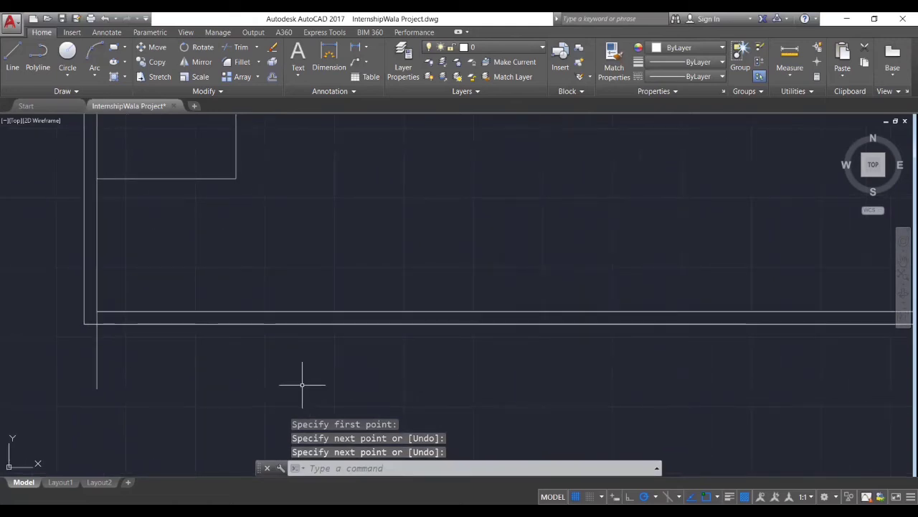
Offset the vertical construction line at the lower-left corner 1335 to the right across the bottom wall
type("o")
key("Return")
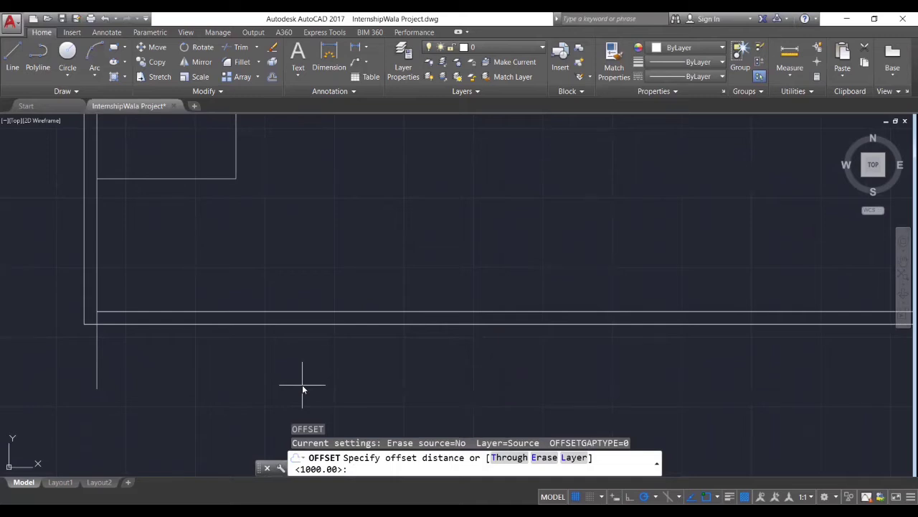
type("1335")
key("Return")
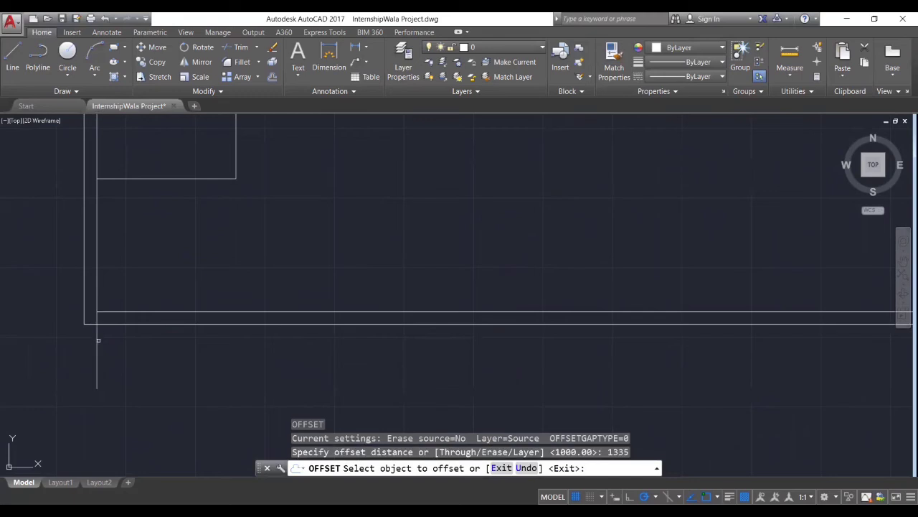
left_click(96, 349)
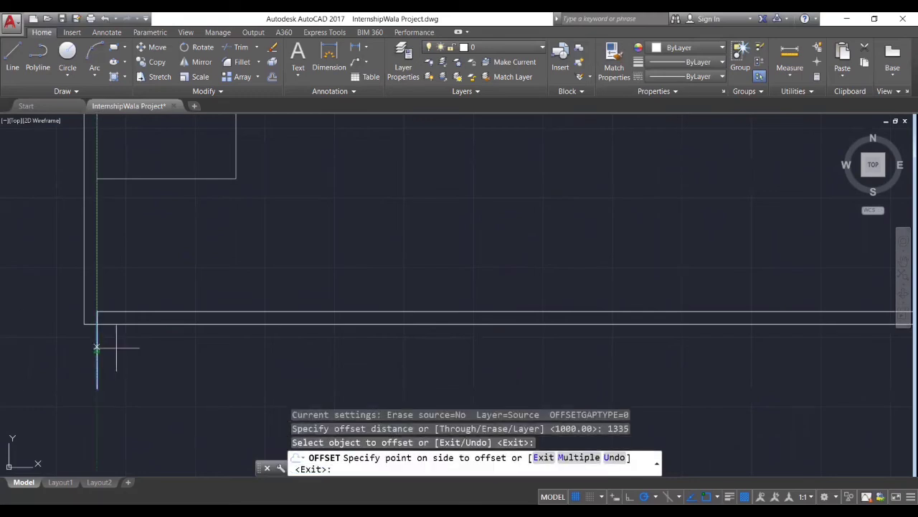
left_click(180, 350)
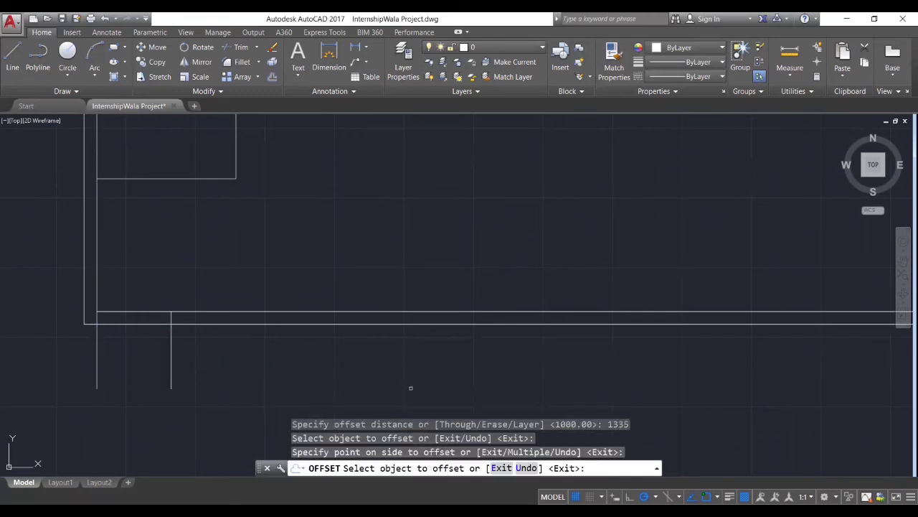
key("Return")
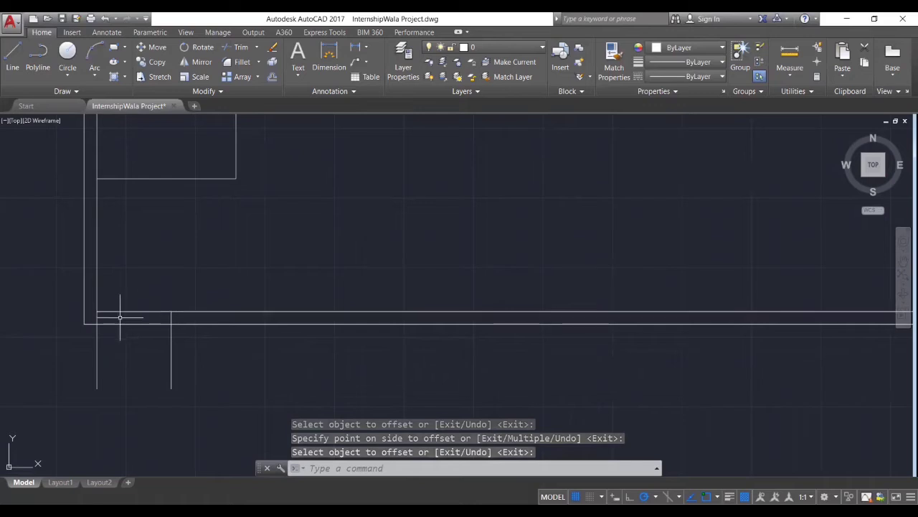
Offset the new vertical line 1400 to the right across the bottom wall
middle_click_drag(238, 354, 242, 375)
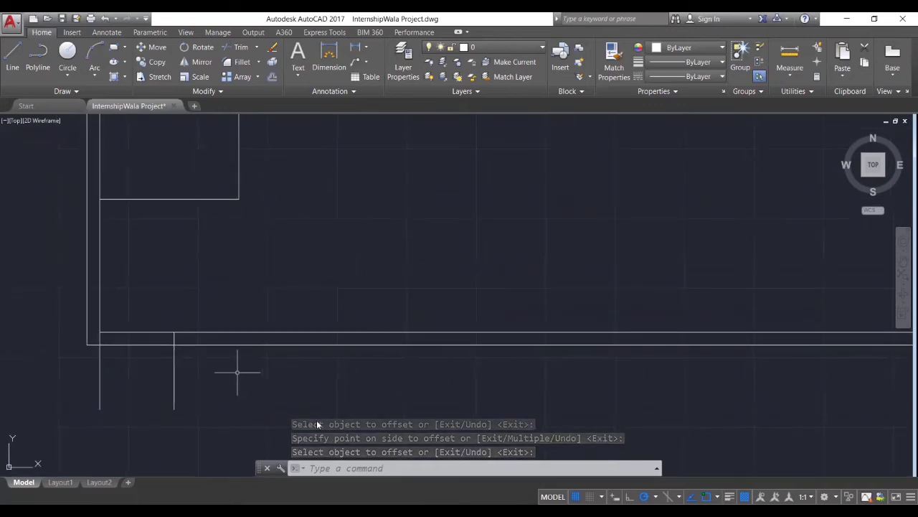
key("Return")
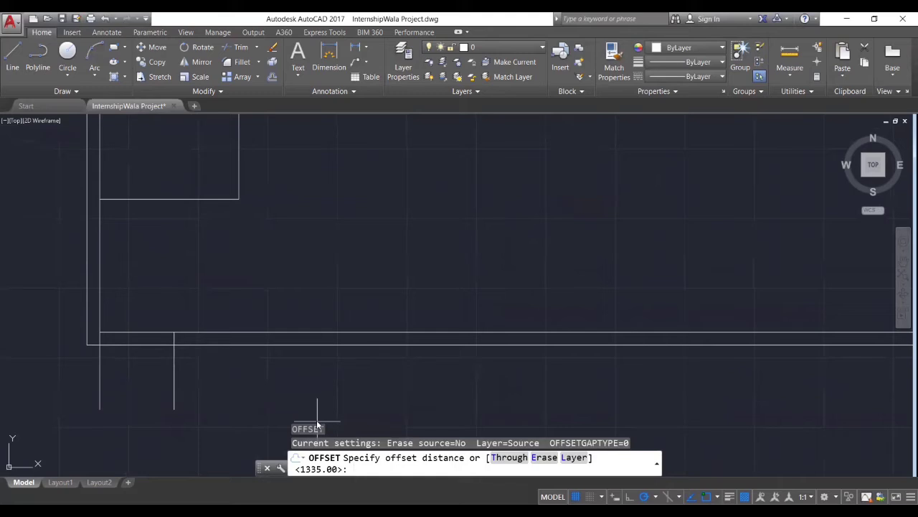
type("1400")
key("Return")
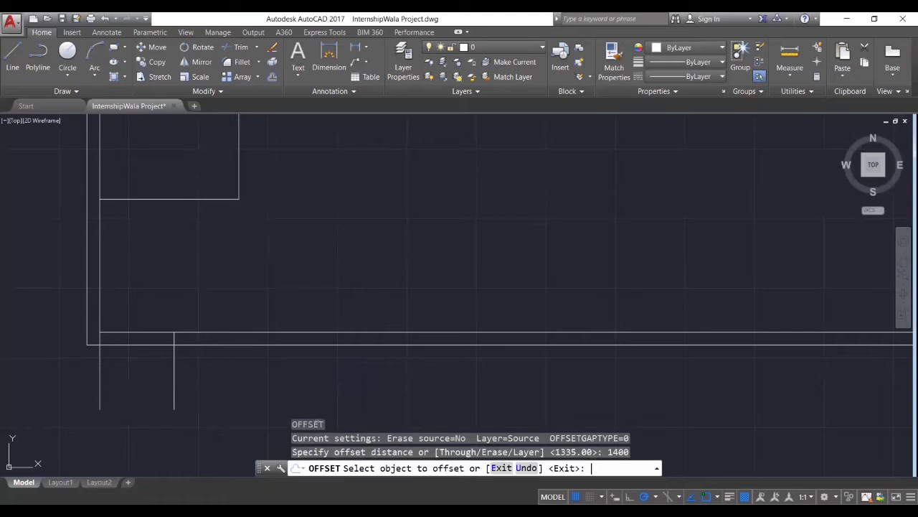
left_click(174, 366)
left_click(205, 338)
Erase the original vertical construction line at the inner lower-left corner
left_click(100, 382)
key("Delete")
mouse_move(432, 403)
middle_mouse_down()
mouse_move(353, 389)
mouse_move(350, 376)
middle_mouse_up()
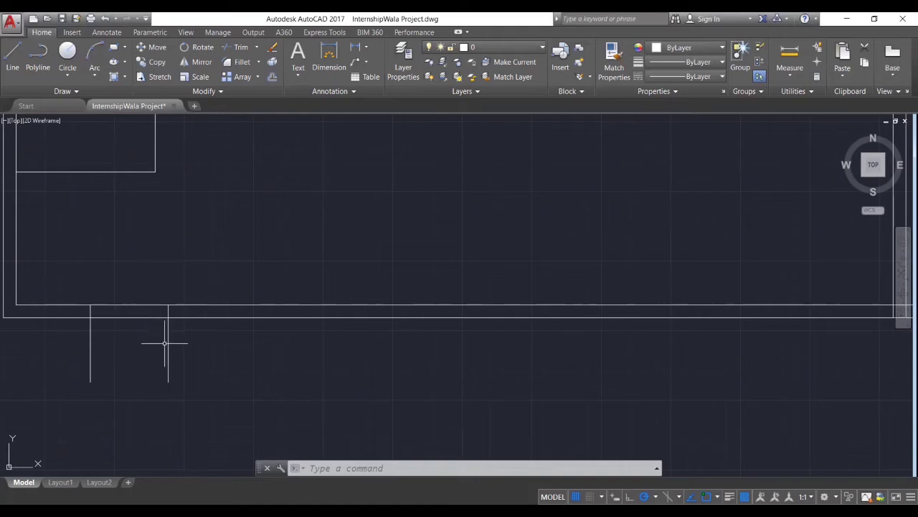
Offset the rightmost vertical line across the bottom wall 2500 to the right
middle_click_drag(264, 370, 336, 386)
type("o")
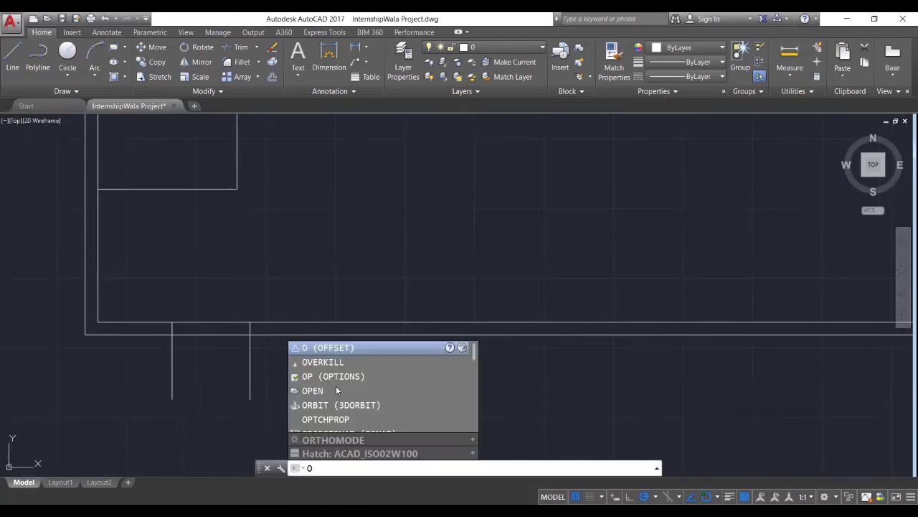
key("Return")
type("25")
type("00")
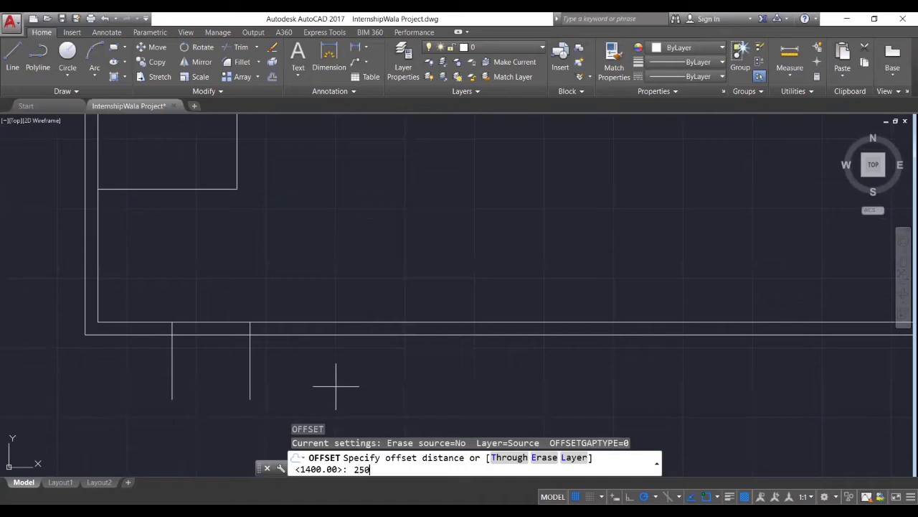
key("Return")
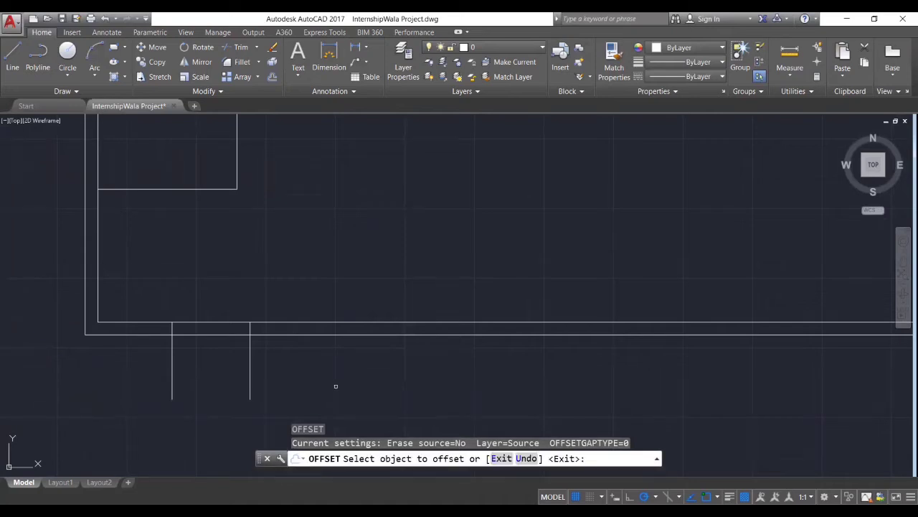
left_click(251, 362)
left_click(410, 369)
middle_click_drag(526, 380, 486, 353)
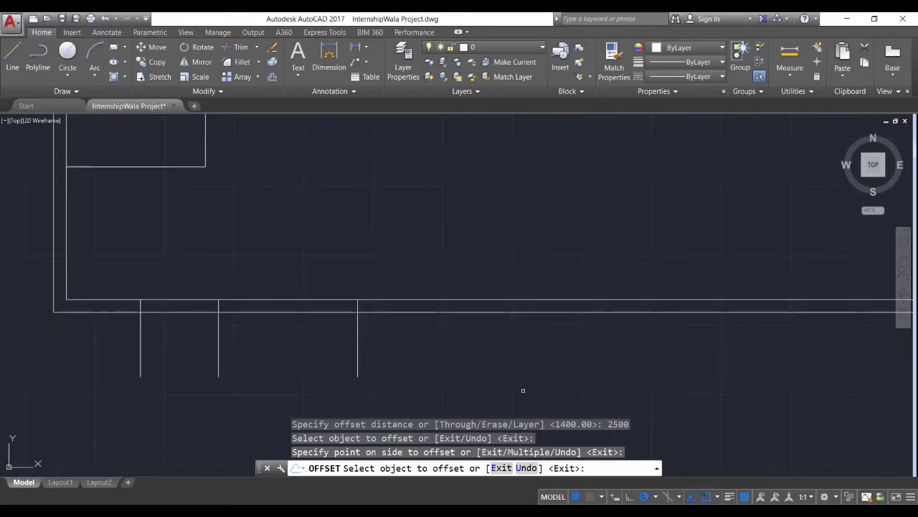
key("Return")
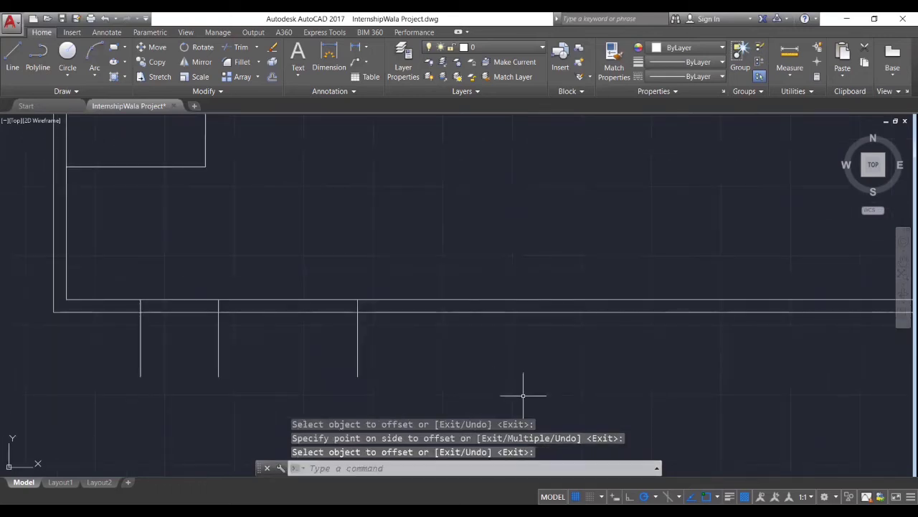
middle_click_drag(398, 371, 379, 342)
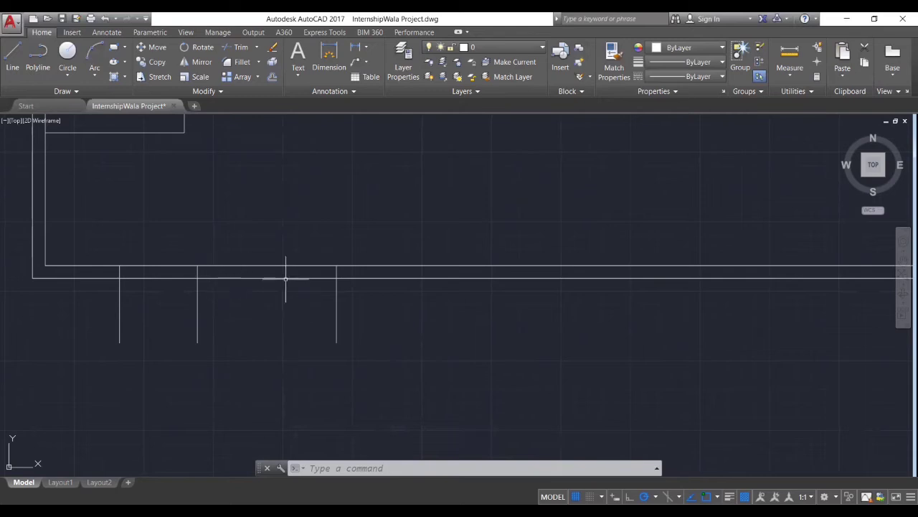
Offset the third vertical line across the bottom wall 1400 to the right to mark the second opening's far side
middle_click_drag(393, 352, 342, 349)
type("o")
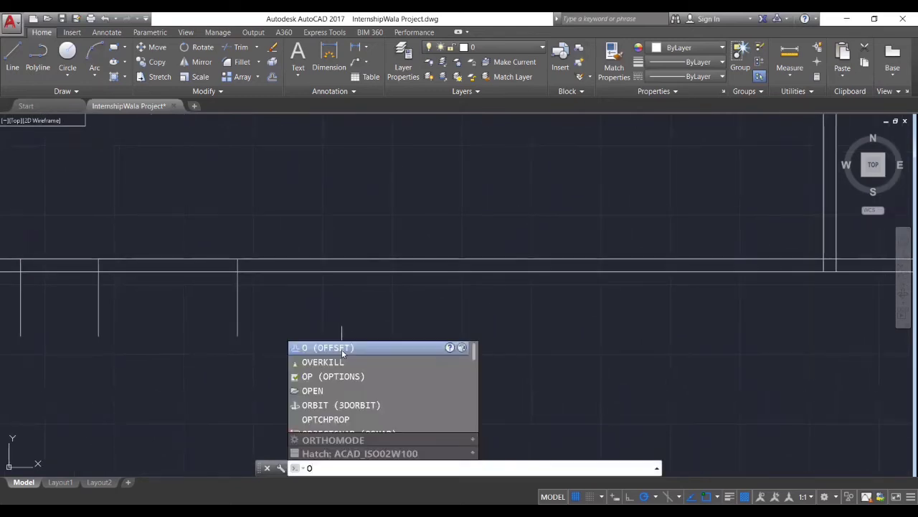
key("Return")
type("1400")
key("Return")
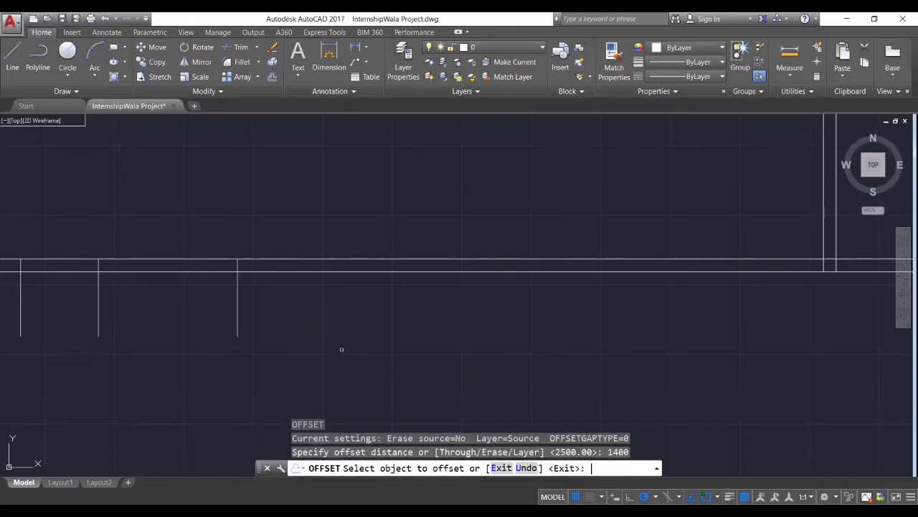
left_click(239, 307)
left_click(319, 307)
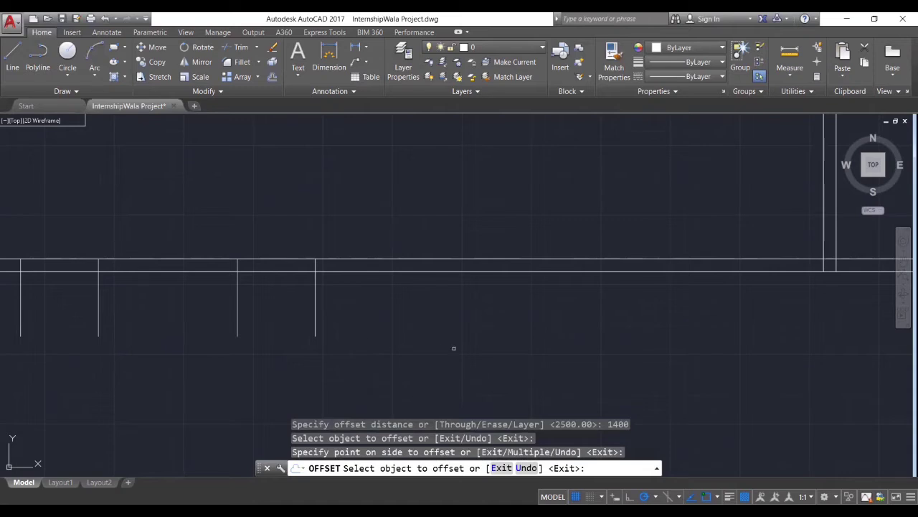
key("Return")
Offset the rightmost vertical marker on the bottom wall 2500 to the right to start the third opening
mouse_move(389, 323)
middle_mouse_down()
mouse_move(320, 323)
mouse_move(323, 342)
mouse_move(297, 329)
middle_mouse_up()
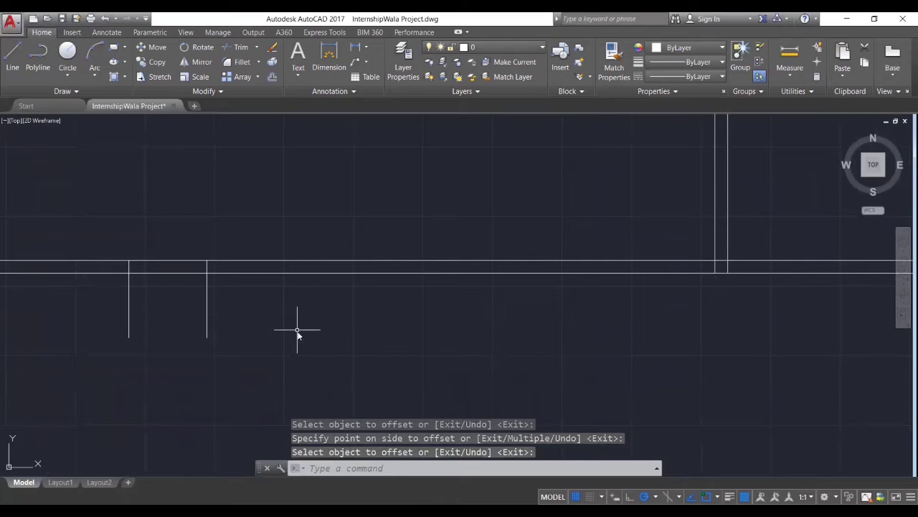
type("o")
key("Return")
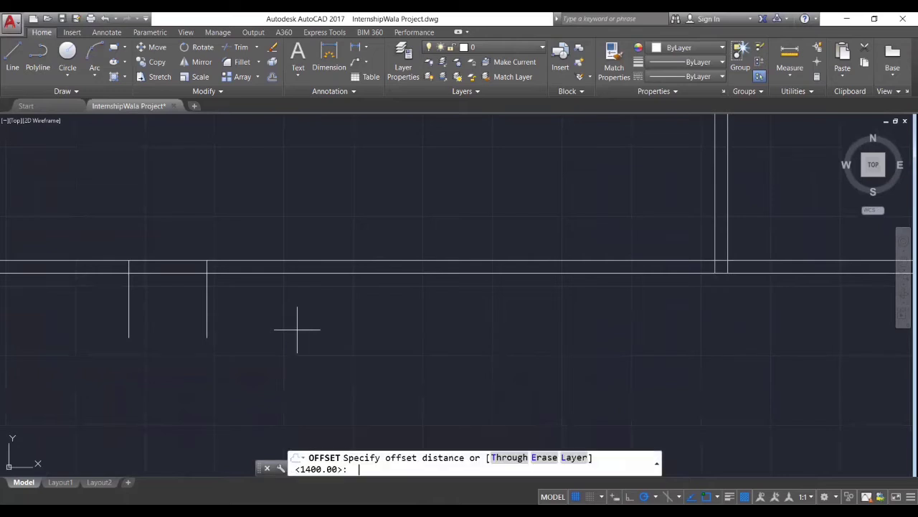
type("2500")
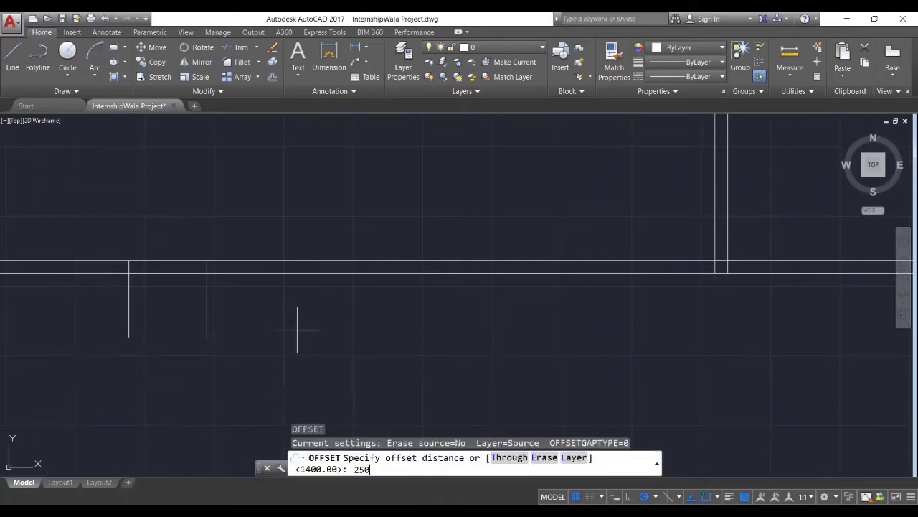
key("Return")
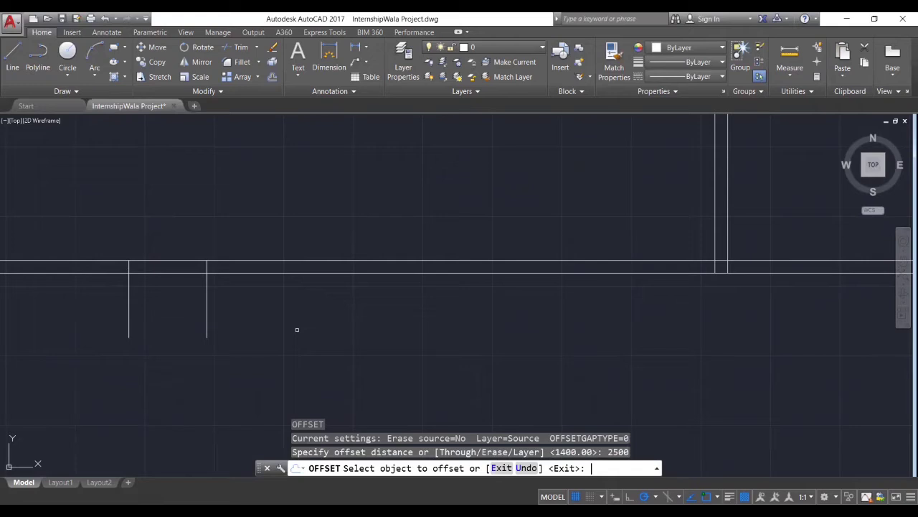
left_click(206, 293)
left_click(335, 304)
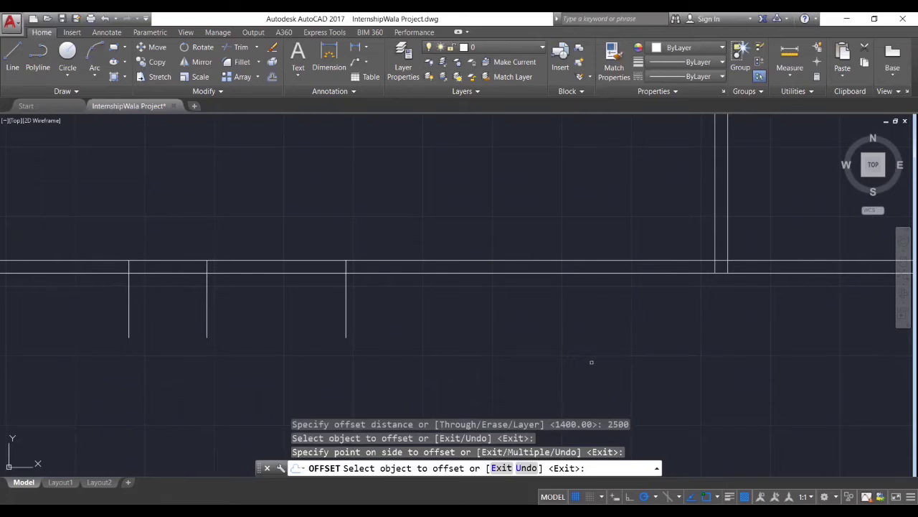
key("Return")
Offset the third opening's start line 1400 to the right across the bottom wall
middle_click_drag(592, 361, 461, 367)
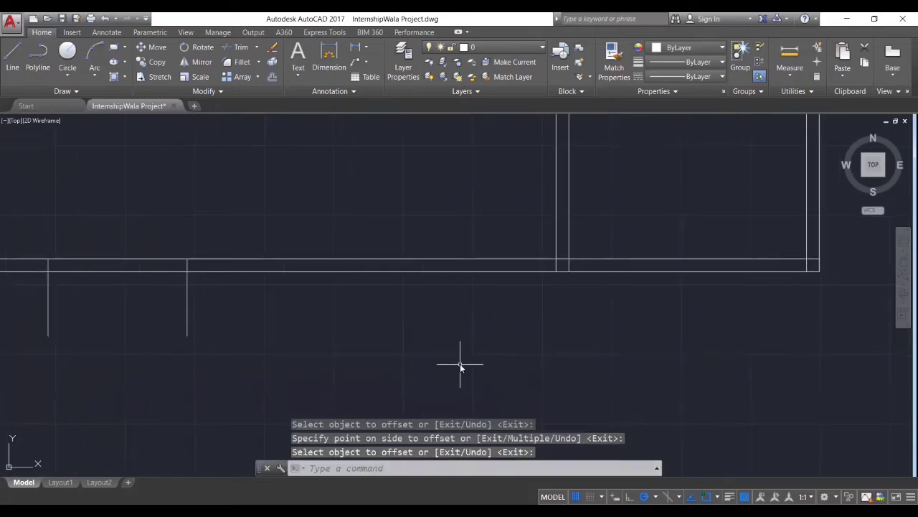
type("O")
key("Return")
type("14")
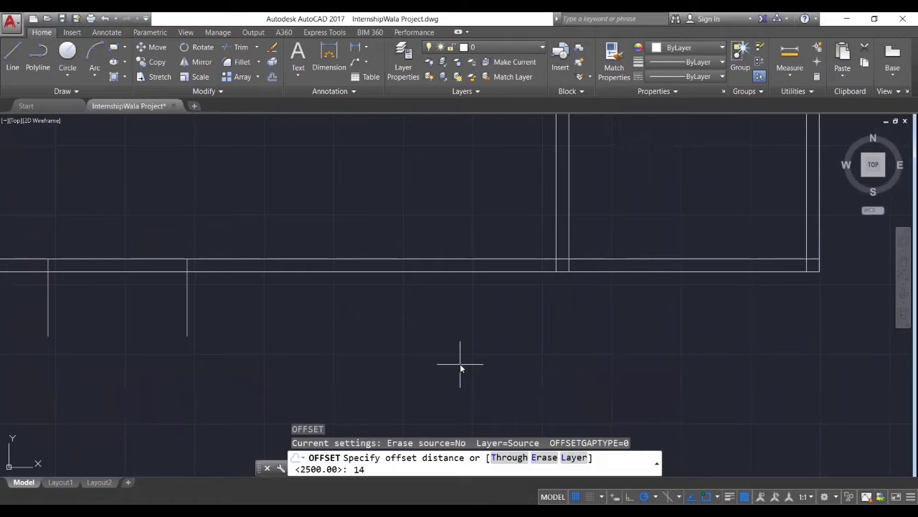
type("00")
key("Return")
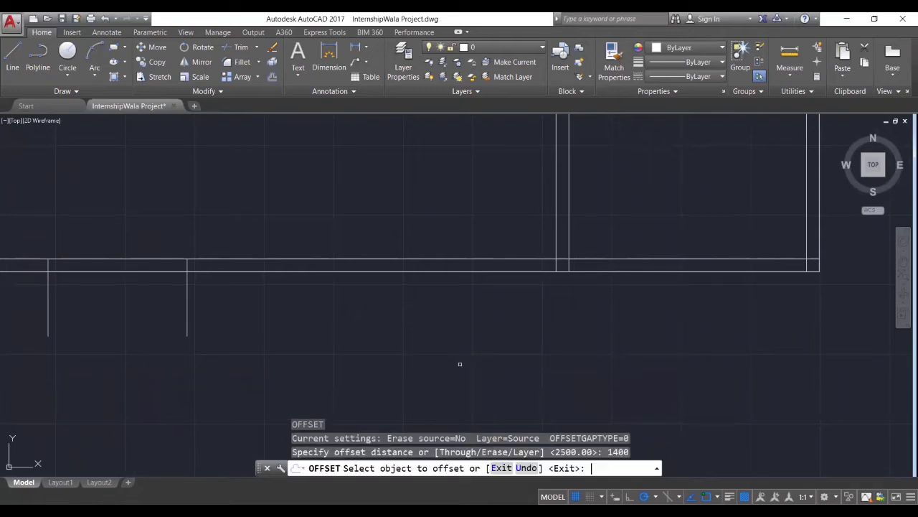
left_click(186, 296)
left_click(323, 319)
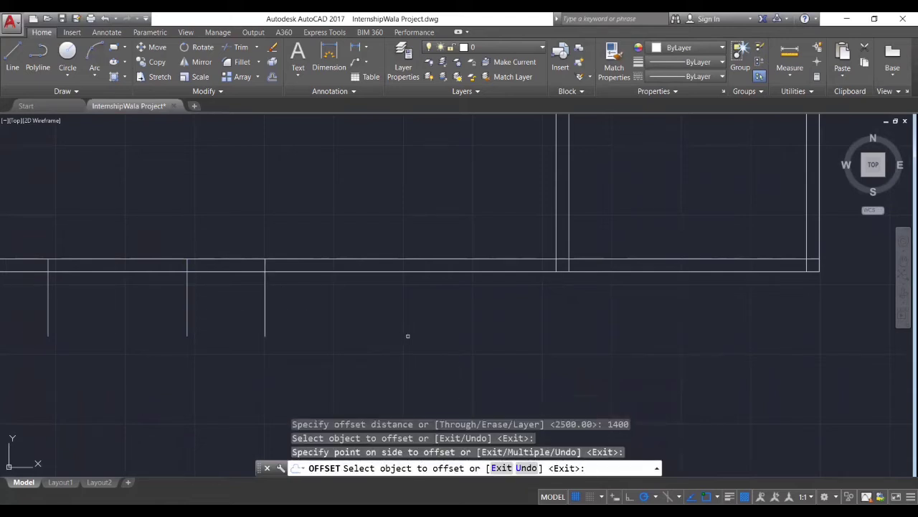
key("Return")
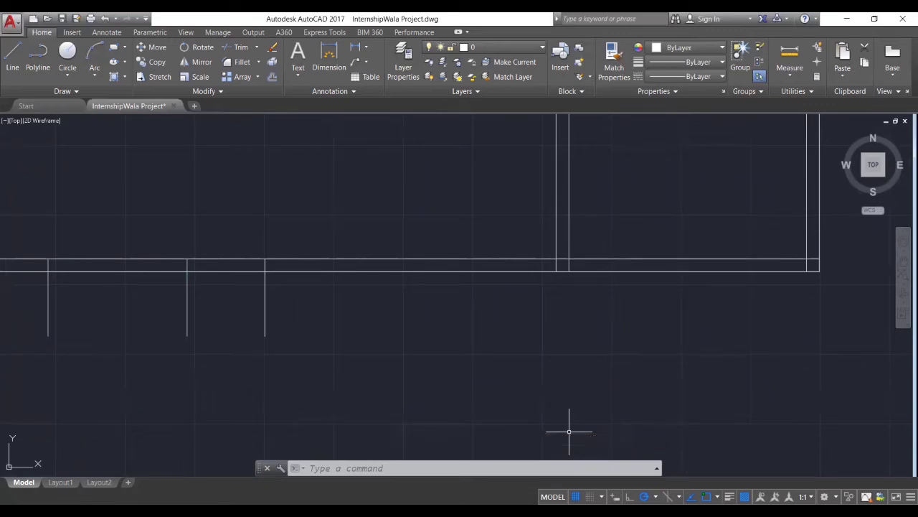
Offset the third opening's end line 2500 to the right to start the fourth opening in the bottom wall
type("o")
key("Return")
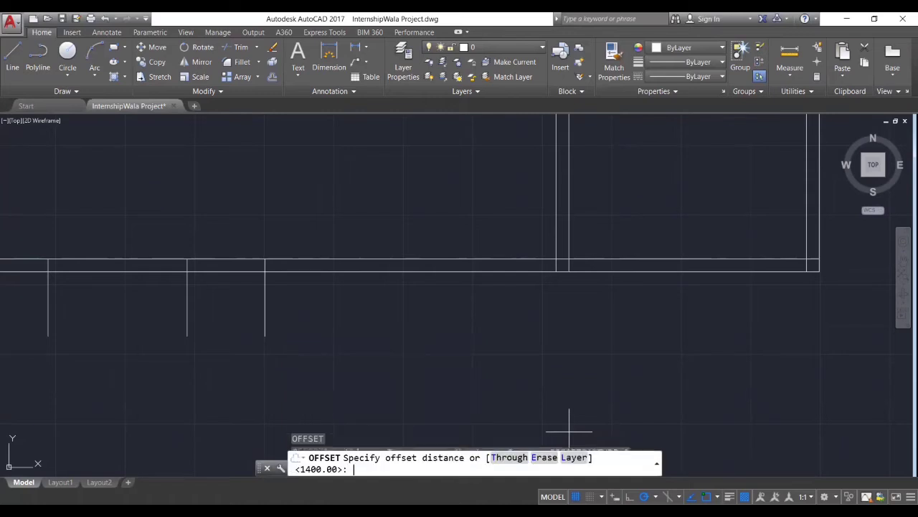
type("2500")
key("Return")
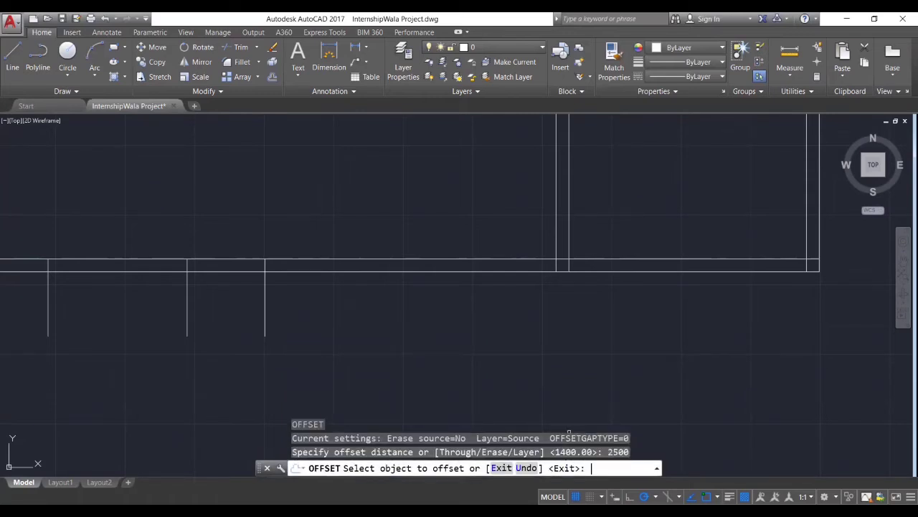
left_click(265, 295)
left_click(520, 353)
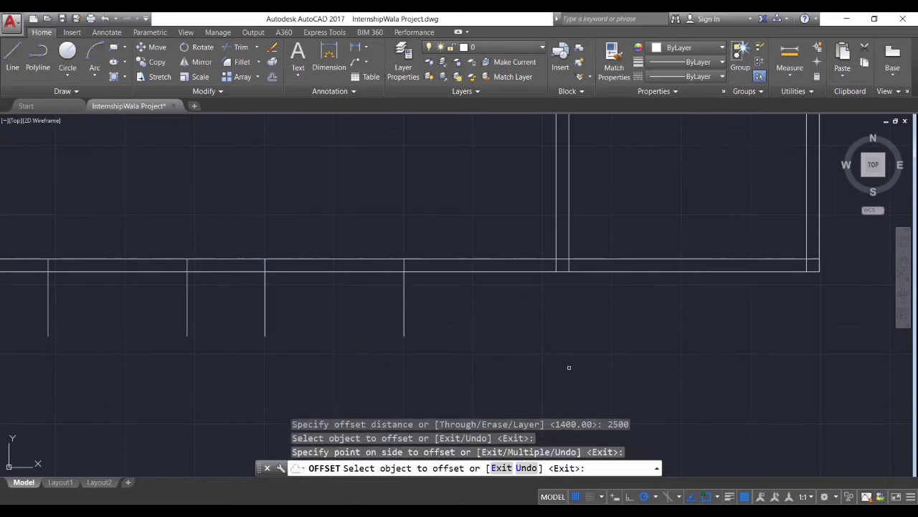
key("Return")
Offset the fourth opening's start line 1400 to the right, short of the interior wall
middle_click_drag(526, 349, 394, 372)
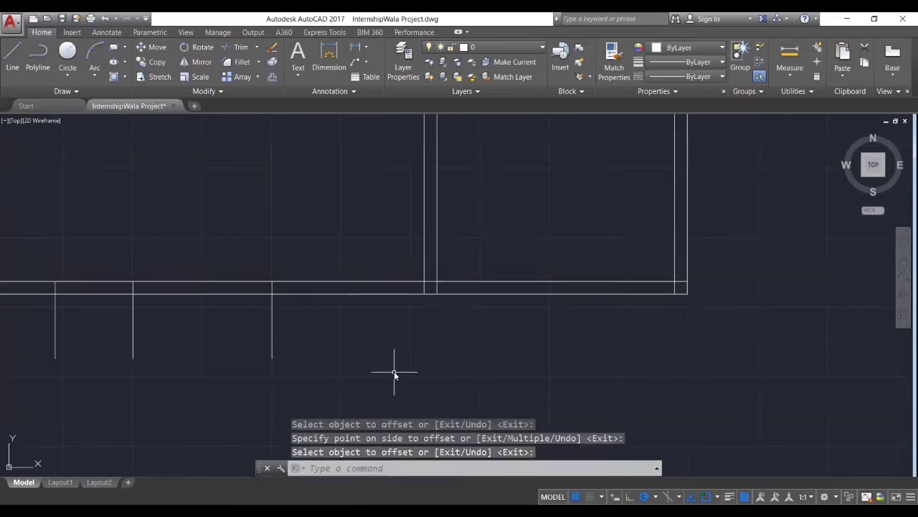
type("o")
key("Return")
type("1400")
key("Return")
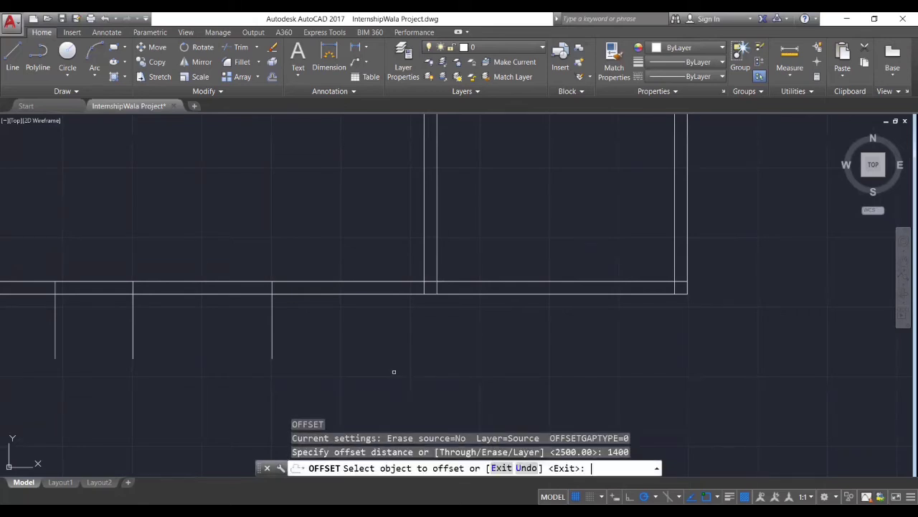
left_click(273, 321)
left_click(338, 323)
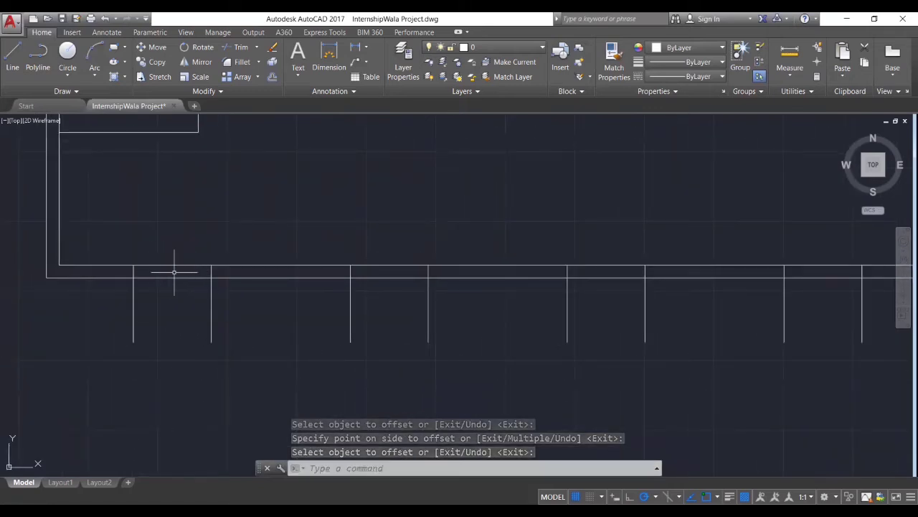
mouse_move(177, 272)
middle_mouse_down()
mouse_move(94, 312)
mouse_move(113, 302)
middle_mouse_up()
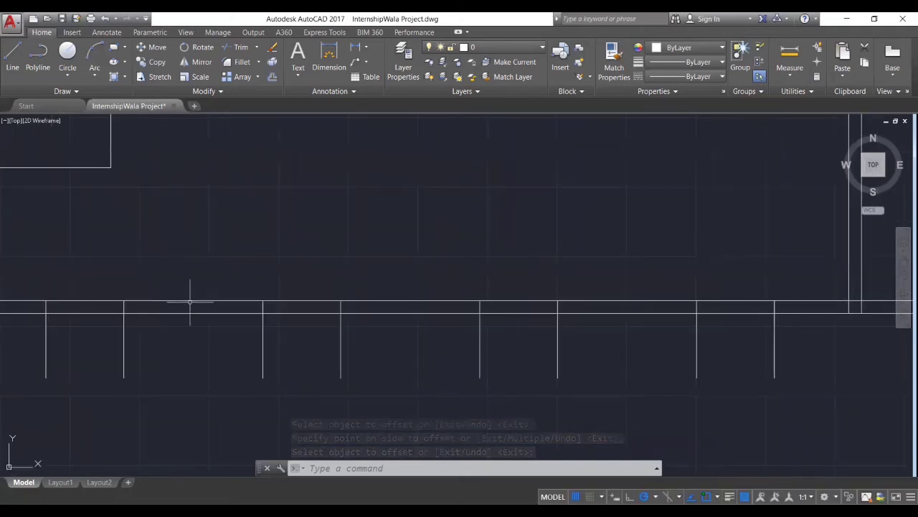
middle_click_drag(190, 301, 93, 318)
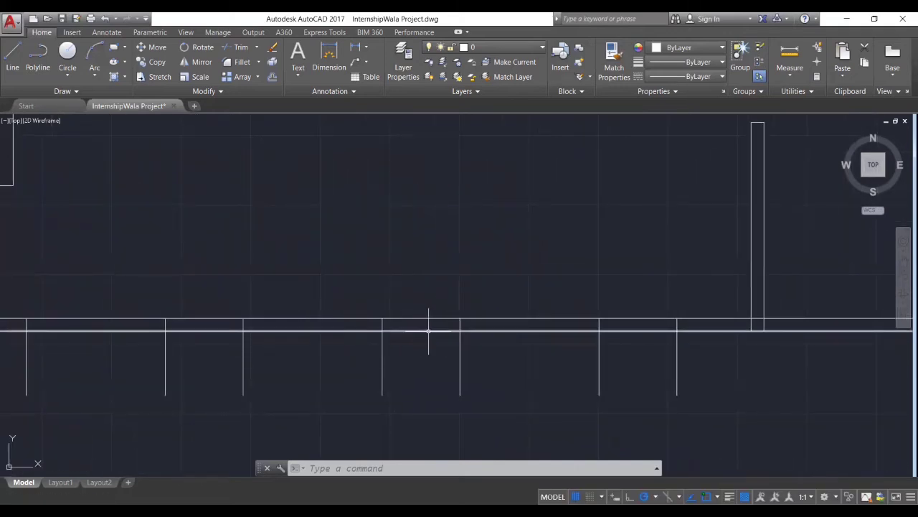
middle_click_drag(509, 330, 365, 332)
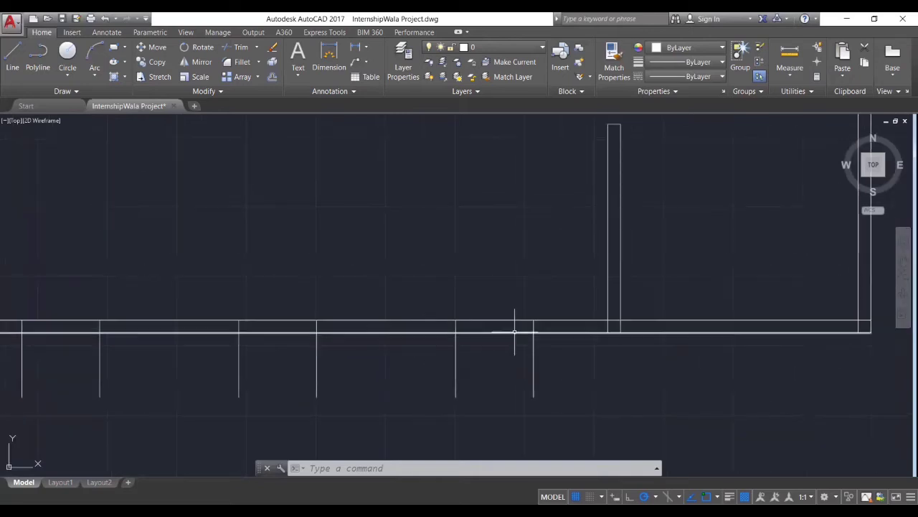
middle_click_drag(426, 346, 591, 318)
middle_click_drag(353, 421, 499, 376)
type("tr")
key("Return")
key("Escape")
key("Escape")
key("Escape")
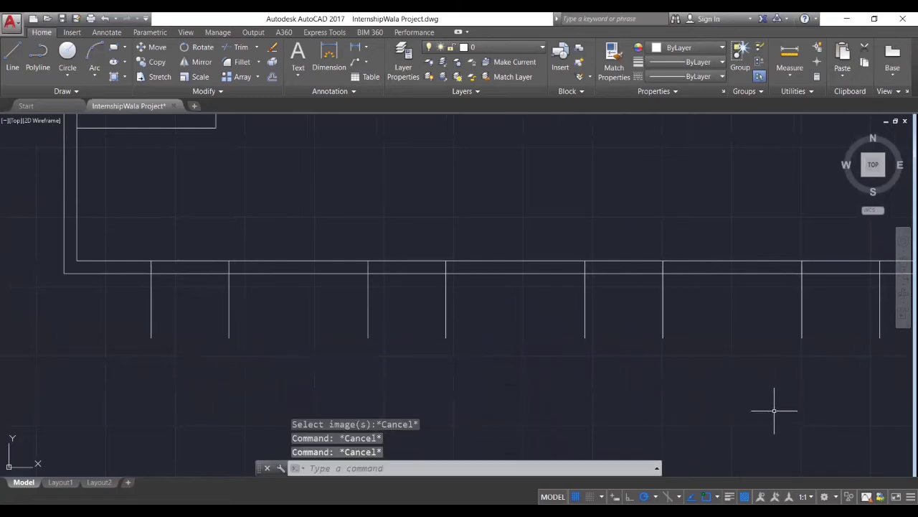
Trim the parts of the eight vertical opening lines that project below the bottom outer wall
type("tr")
key("Return")
key("Return")
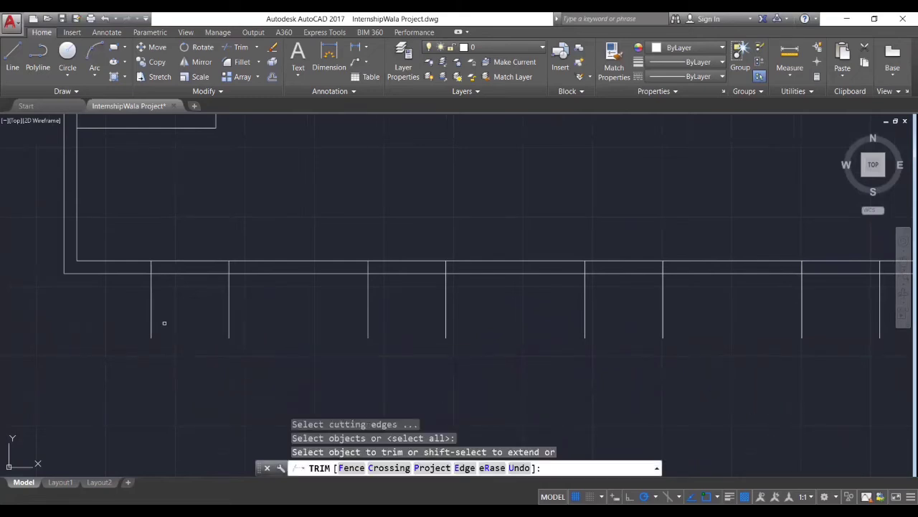
left_click(151, 292)
left_click(230, 294)
left_click(367, 297)
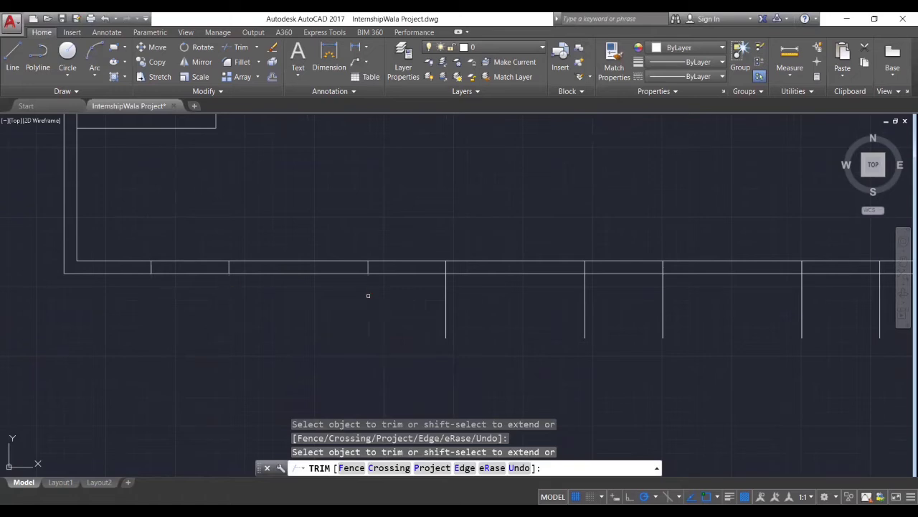
left_click(445, 292)
left_click(585, 304)
left_click(662, 305)
mouse_move(662, 308)
middle_mouse_down()
mouse_move(509, 322)
mouse_move(495, 309)
middle_mouse_up()
left_click(495, 309)
left_click(573, 305)
Trim the overlapping wall lines where the vertical interior wall meets the bottom outer wall
scroll(648, 304, "up", 2)
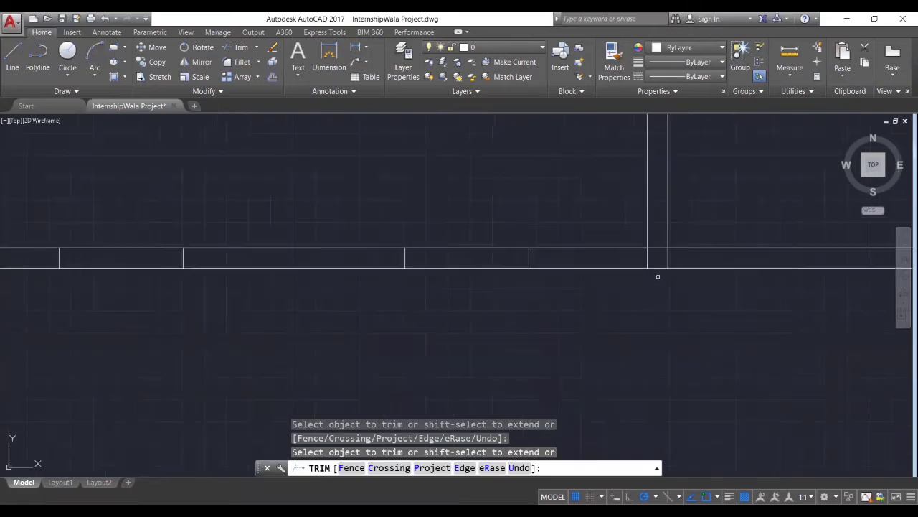
left_click(648, 260)
left_click(655, 249)
left_click(669, 260)
key("Return")
scroll(629, 378, "down", 3)
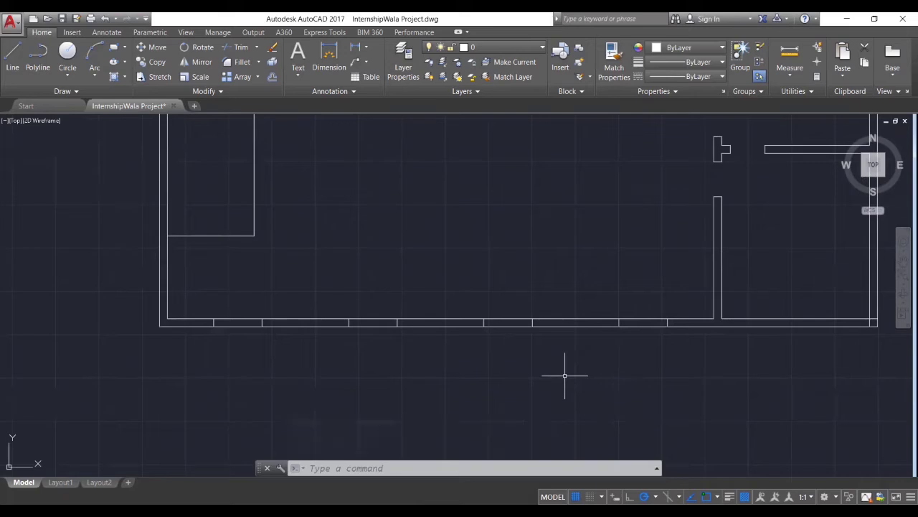
Examine the bottom wall openings and the rooms along the right outer wall
middle_click_drag(289, 386, 339, 395)
scroll(319, 391, "up", 2)
middle_click_drag(408, 392, 254, 414)
scroll(386, 405, "down", 2)
middle_click_drag(644, 374, 592, 389)
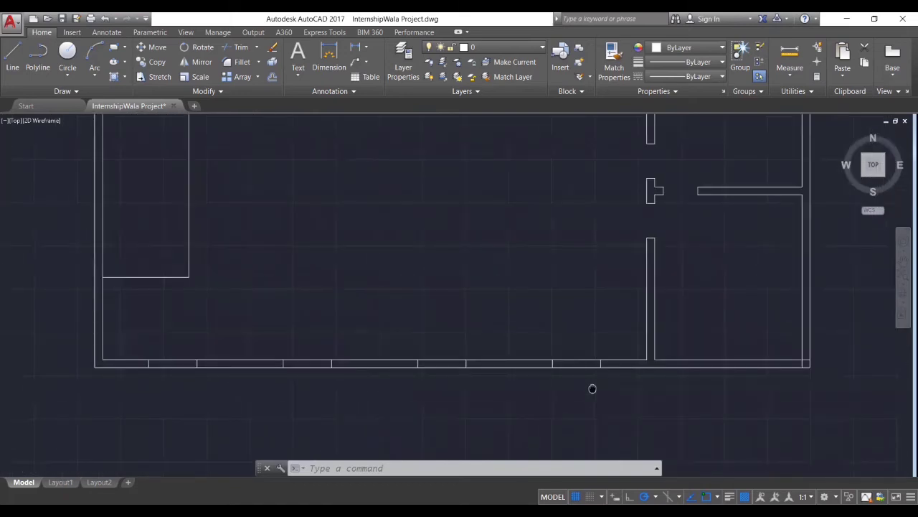
middle_click_drag(593, 389, 388, 464)
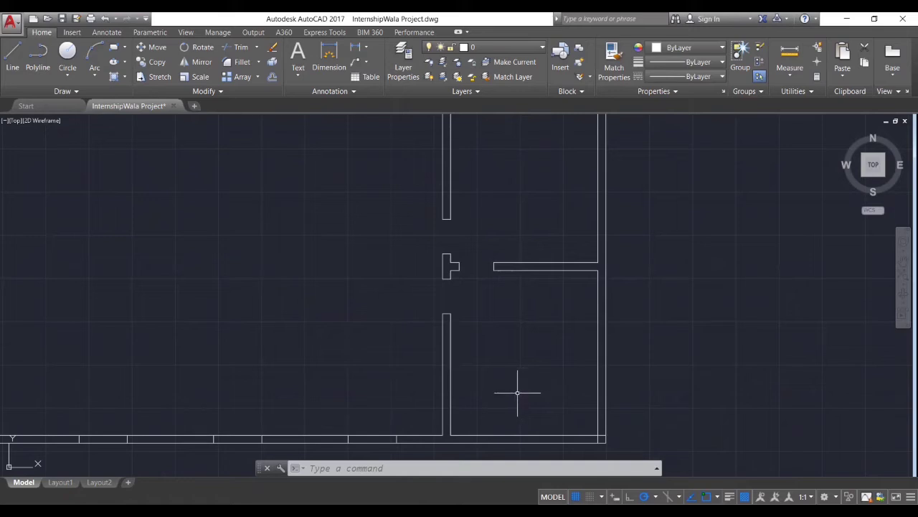
middle_click_drag(529, 373, 493, 381)
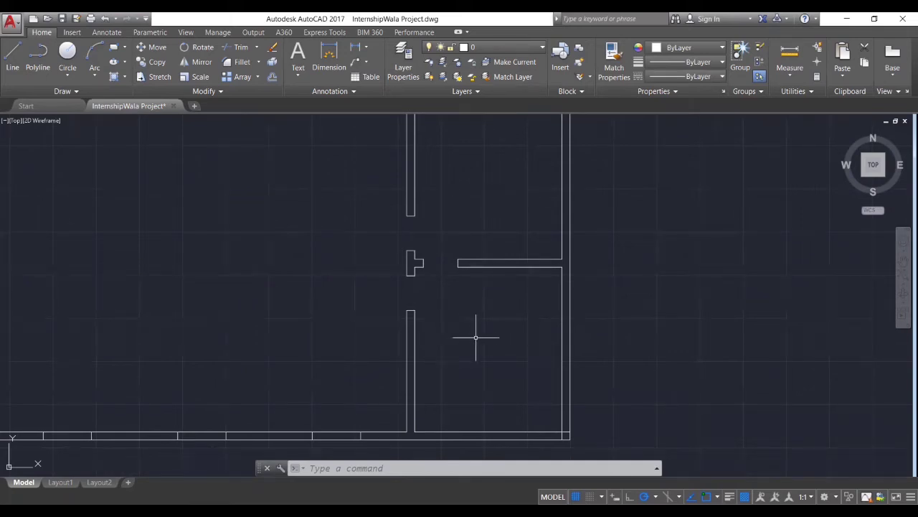
scroll(477, 338, "down", 2)
middle_click_drag(472, 328, 399, 386)
Offset the lower line of the horizontal wall below the staircase 250 downward at the right outer wall
scroll(414, 363, "up", 2)
middle_click_drag(536, 245, 388, 363)
scroll(472, 324, "up", 5)
middle_click_drag(481, 309, 437, 357)
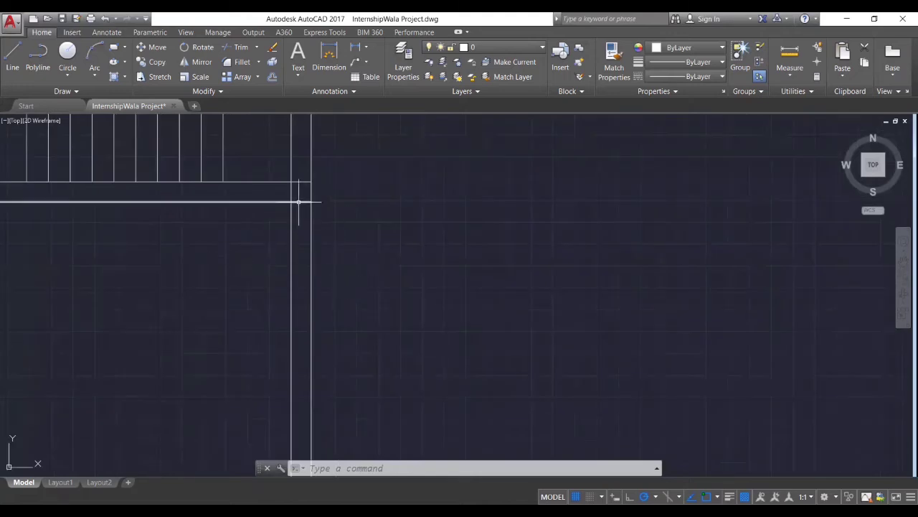
type("o")
key("Return")
type("250")
key("Return")
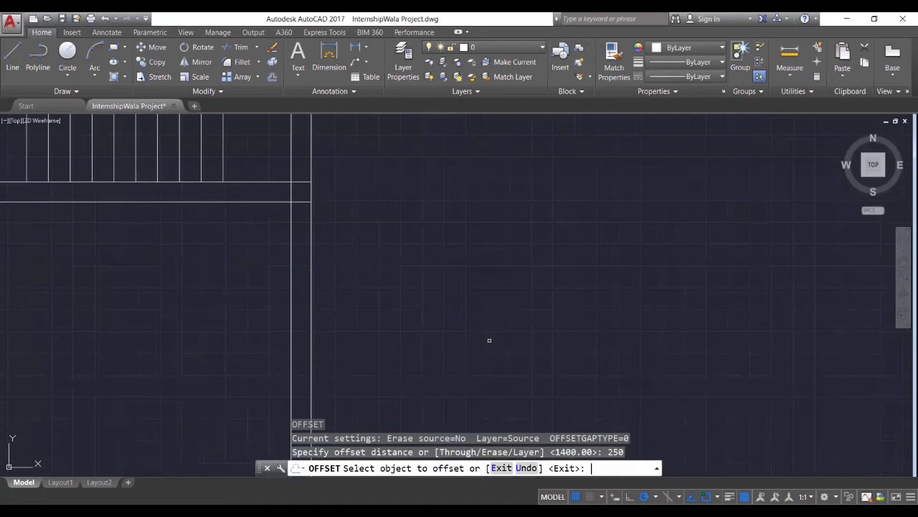
left_click(303, 202)
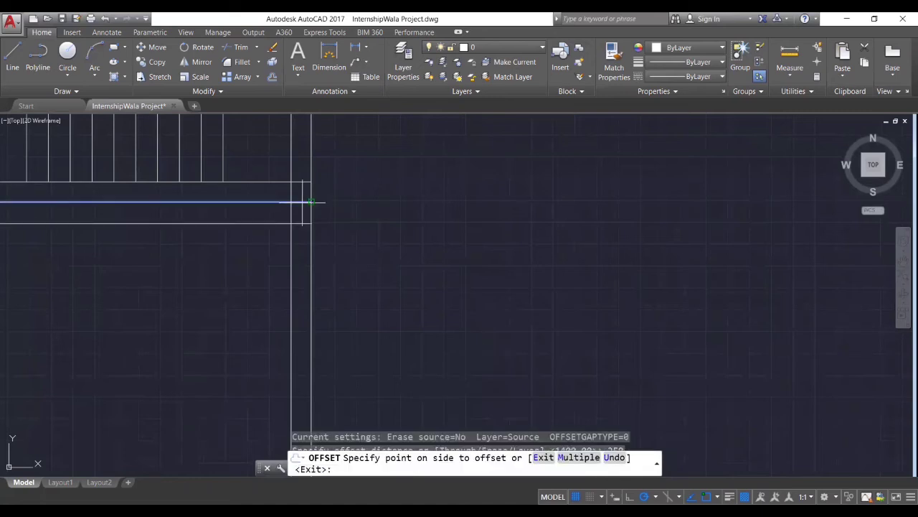
left_click(300, 254)
key("Return")
Offset the first opening line below the staircase wall 1400 downward at the right outer wall
middle_click_drag(488, 308, 543, 272)
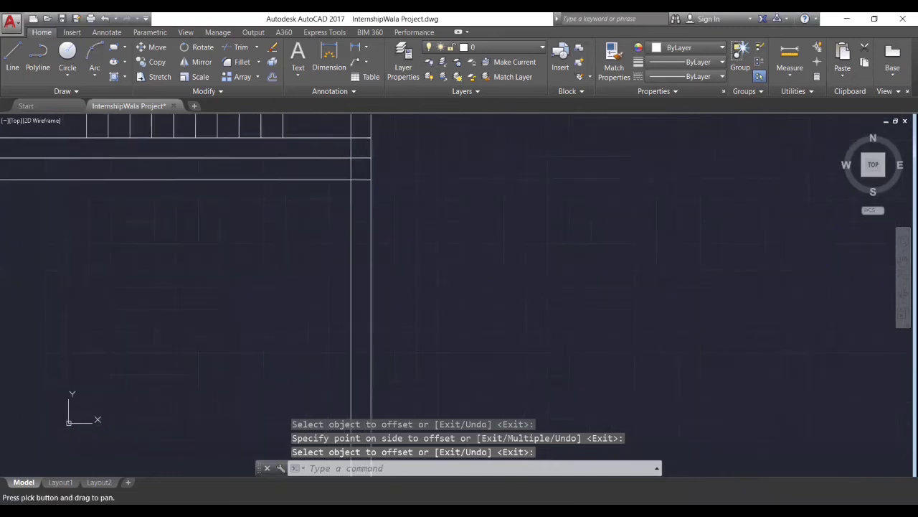
type("o")
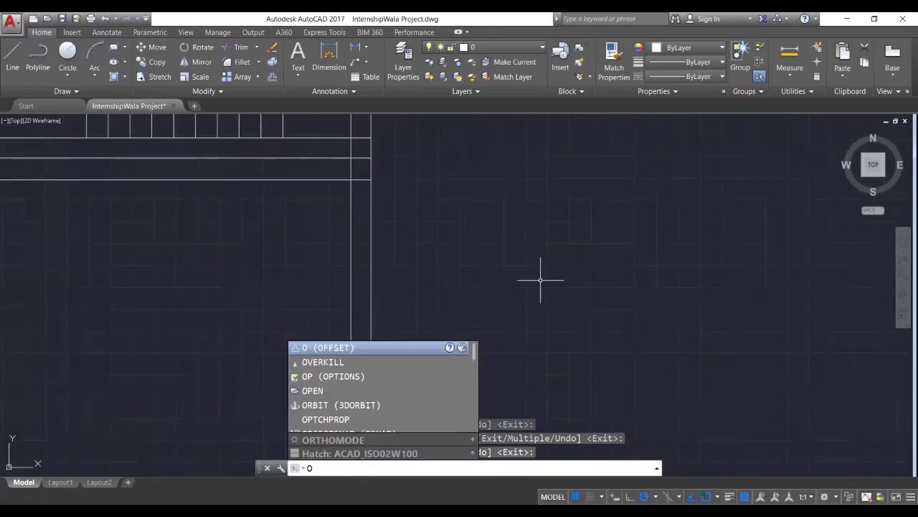
key("Return")
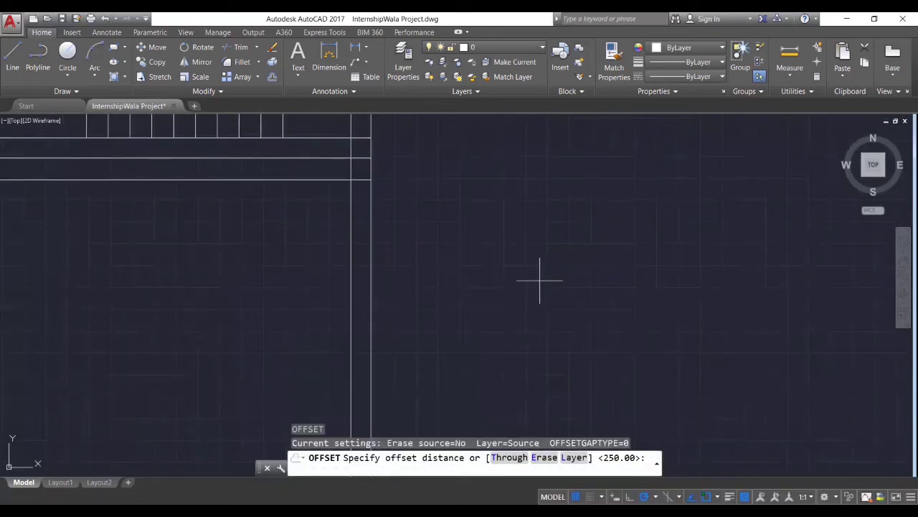
type("1400")
key("Return")
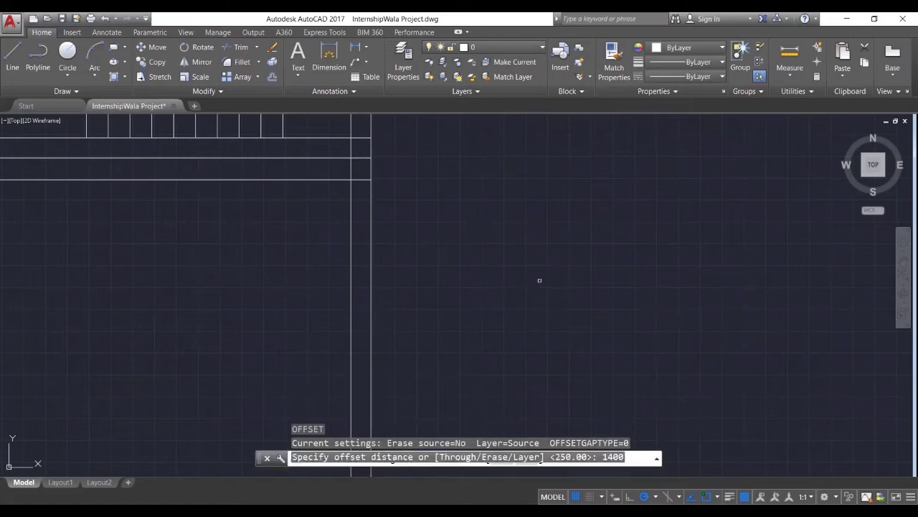
left_click(363, 179)
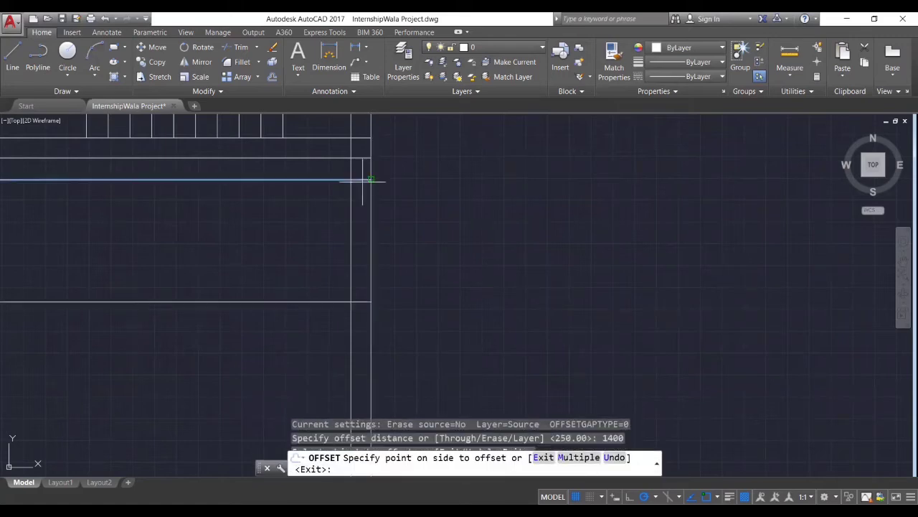
left_click(386, 316)
middle_click_drag(524, 308, 549, 272)
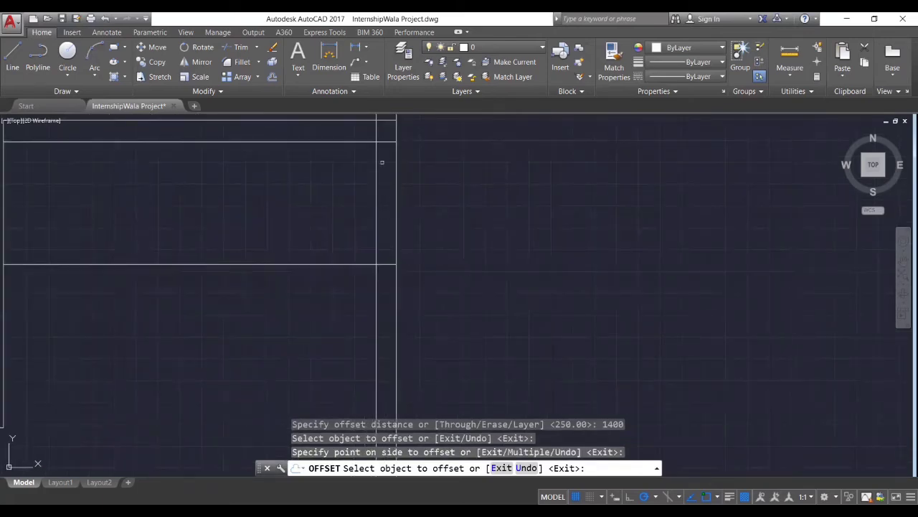
key("Return")
Draw a horizontal line from the upper corner of the interior wall junction outward across the right outer wall
middle_click_drag(507, 291, 499, 228)
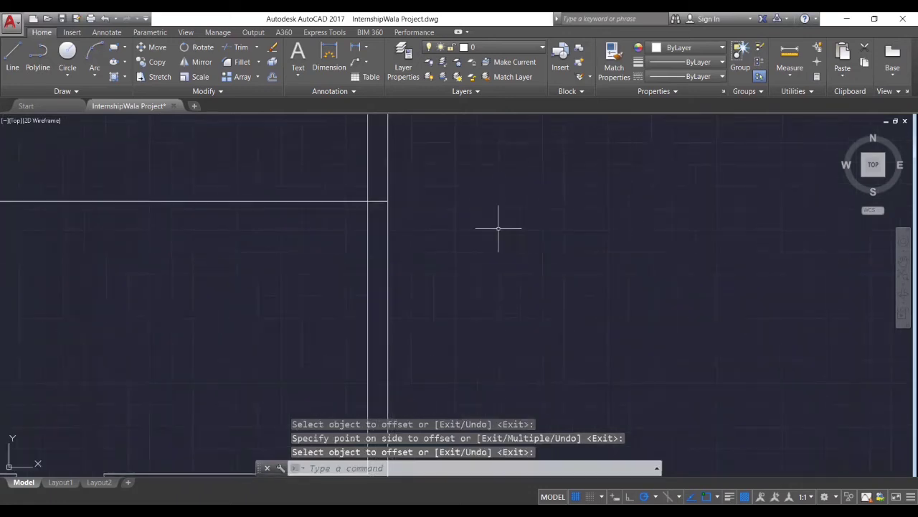
middle_click_drag(487, 285, 508, 153)
left_click(12, 58)
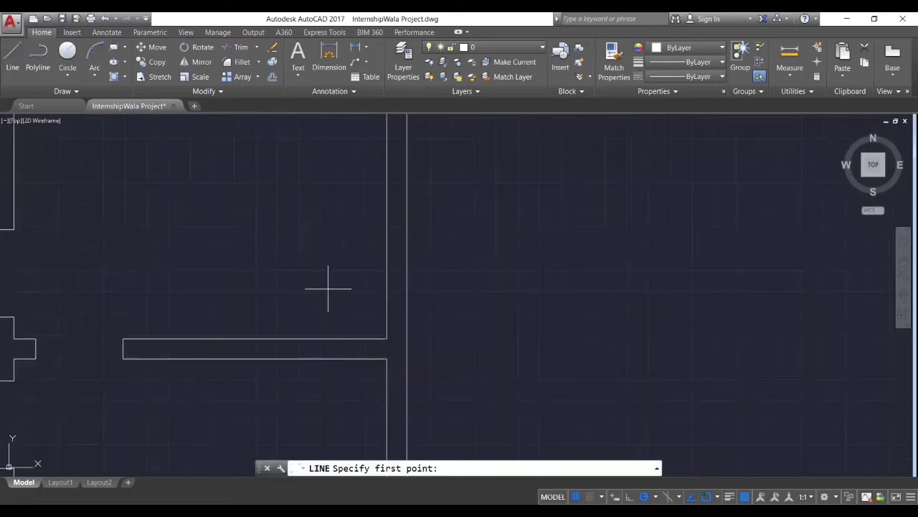
left_click(387, 338)
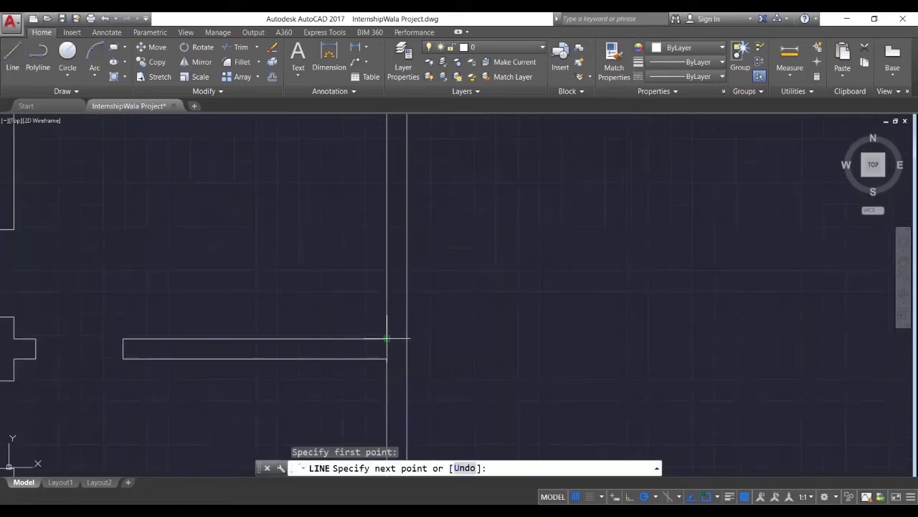
left_click(487, 338)
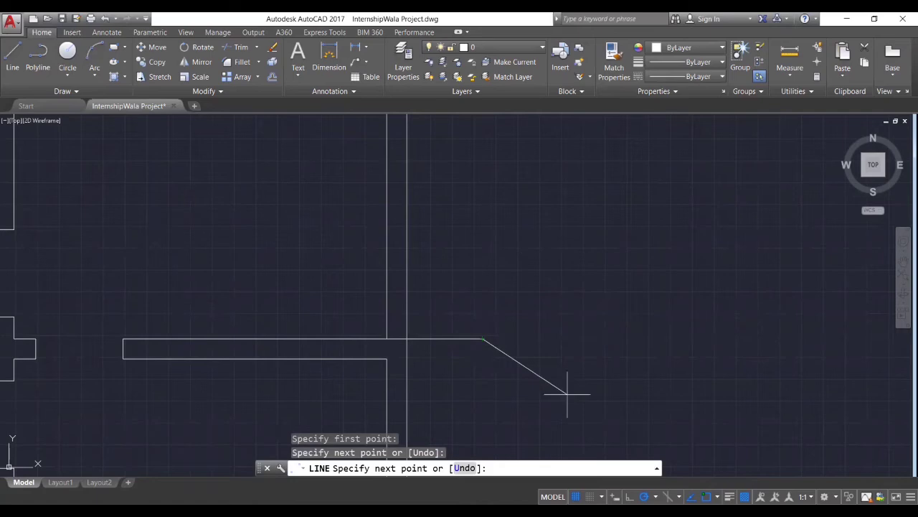
key("Return")
Offset the new horizontal line at the interior wall junction 250 upward
middle_click_drag(403, 318, 352, 330)
type("o")
key("Return")
type("250")
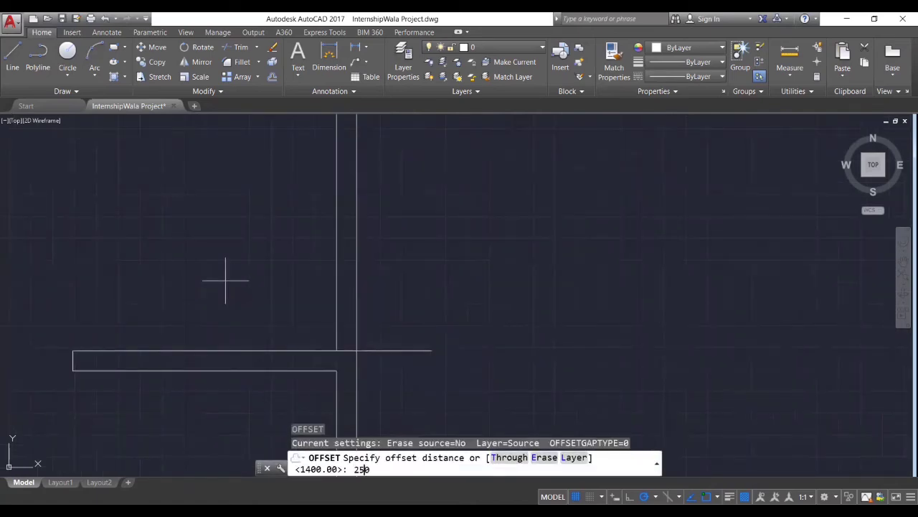
key("Return")
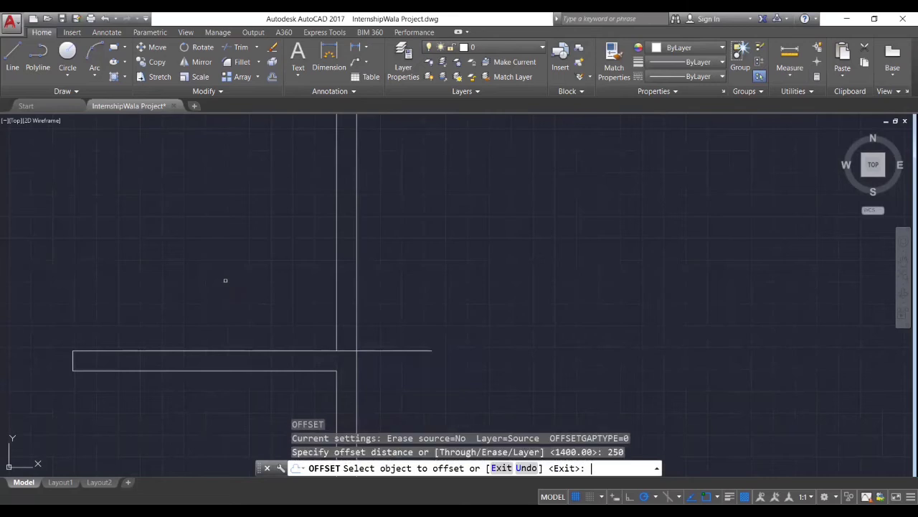
left_click(389, 350)
left_click(390, 305)
key("Return")
left_click(380, 328)
key("Escape")
Offset the upper short line on the right outer wall 1400 upward to mark the opening's other side
type("o")
key("Return")
type("1400")
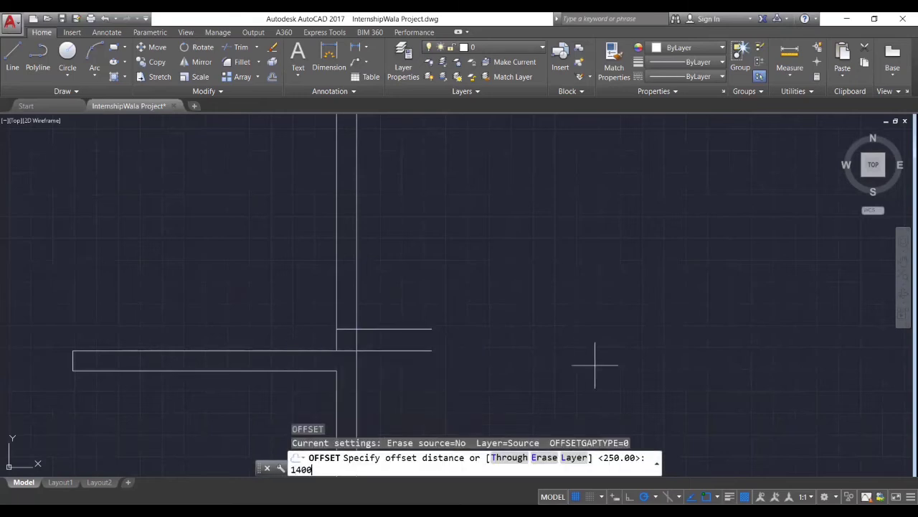
key("Return")
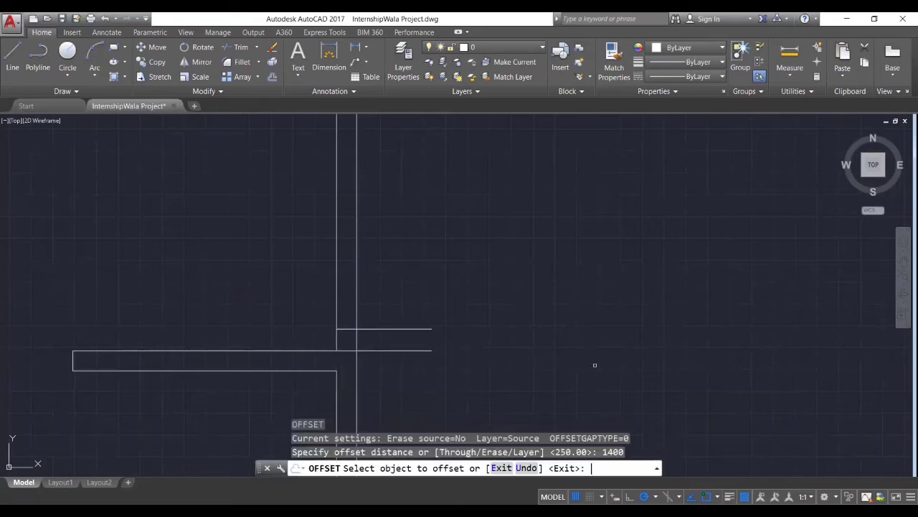
left_click(412, 331)
left_click(455, 242)
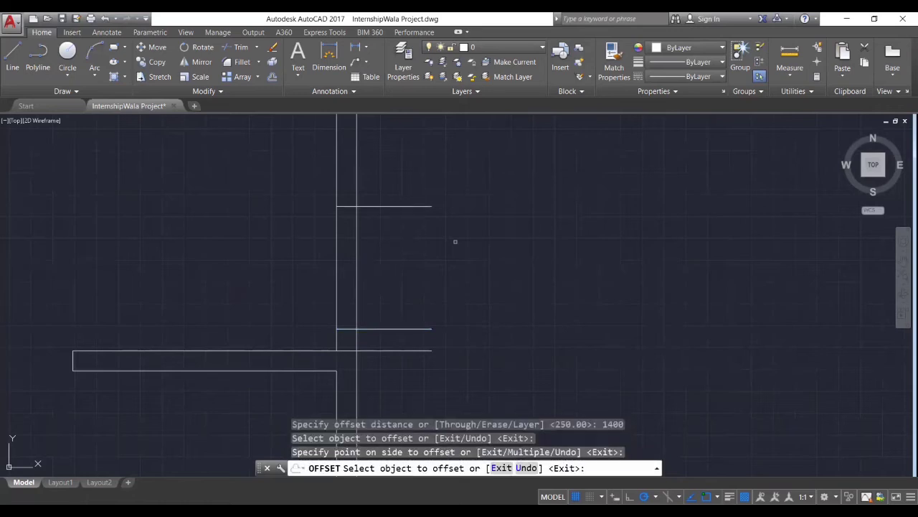
key("Return")
Trim the two long opening lines below the staircase back to the inner face of the right outer wall
mouse_move(518, 255)
middle_mouse_down()
mouse_move(466, 273)
mouse_move(481, 357)
middle_mouse_up()
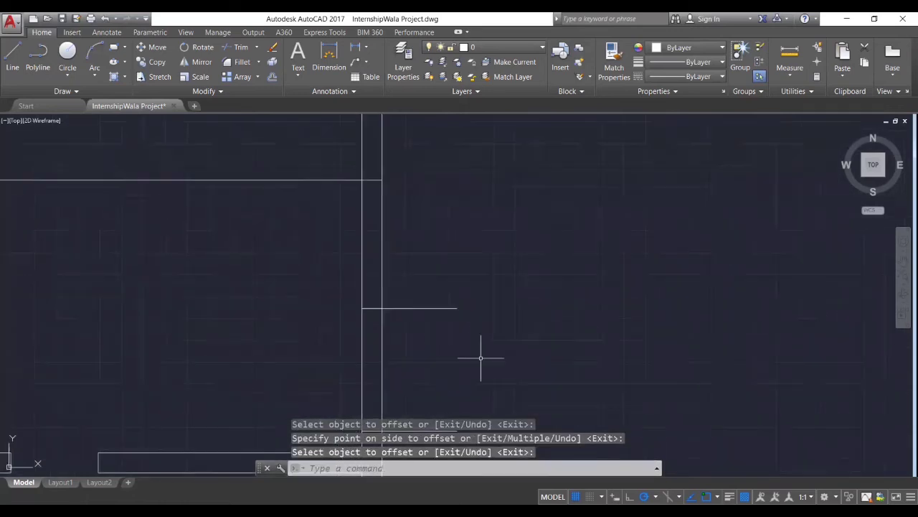
mouse_move(467, 230)
middle_mouse_down()
mouse_move(485, 350)
mouse_move(488, 338)
middle_mouse_up()
middle_click_drag(488, 316, 495, 348)
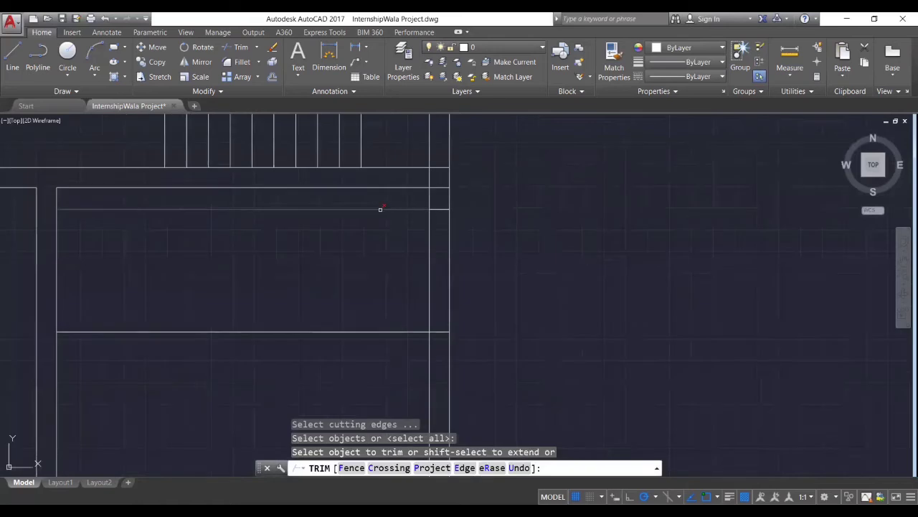
left_click(380, 208)
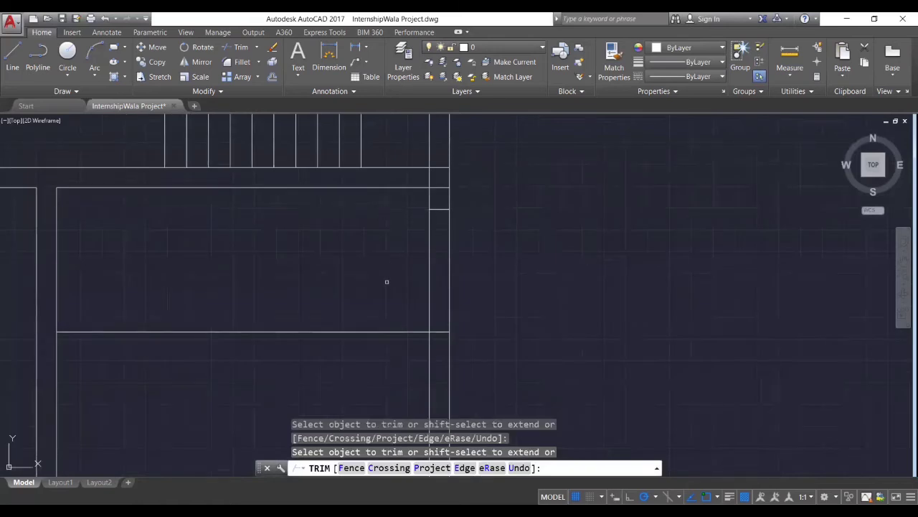
left_click(372, 332)
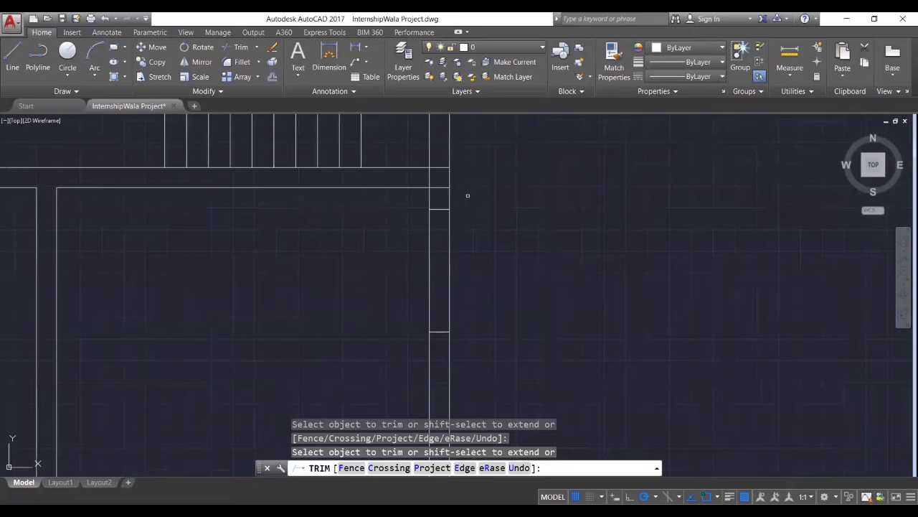
Trim the overlapping wall lines where the horizontal wall below the staircase meets the right outer wall
scroll(468, 195, "up", 2)
middle_click_drag(475, 191, 481, 258)
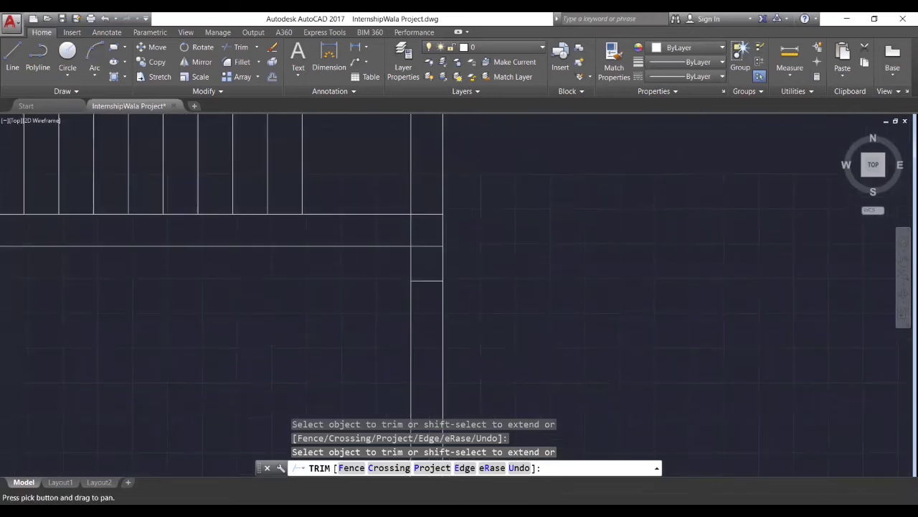
left_click(428, 214)
left_click(411, 230)
left_click(423, 246)
Erase the leftover construction line where the horizontal interior wall meets the right outer wall
scroll(511, 306, "down", 2)
middle_click_drag(523, 330, 484, 230)
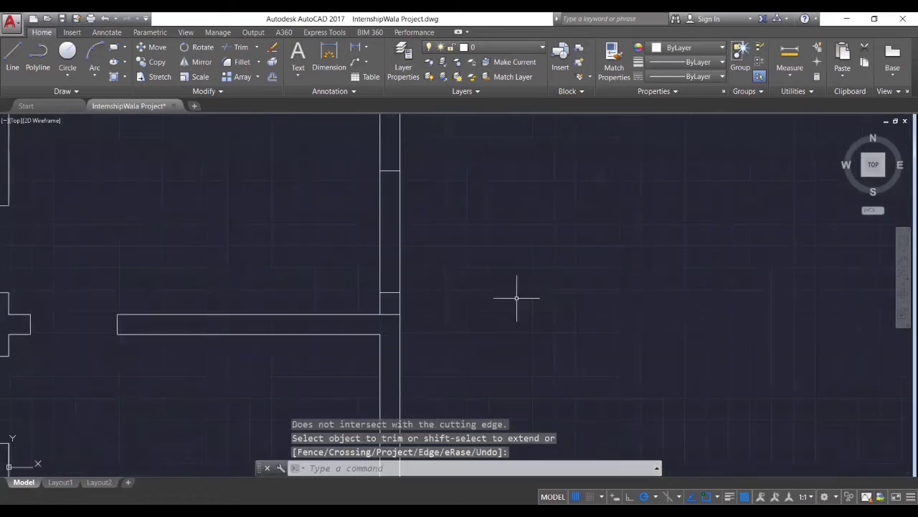
scroll(429, 314, "up", 2)
type("e")
key("Return")
left_click(366, 316)
scroll(513, 336, "down", 3)
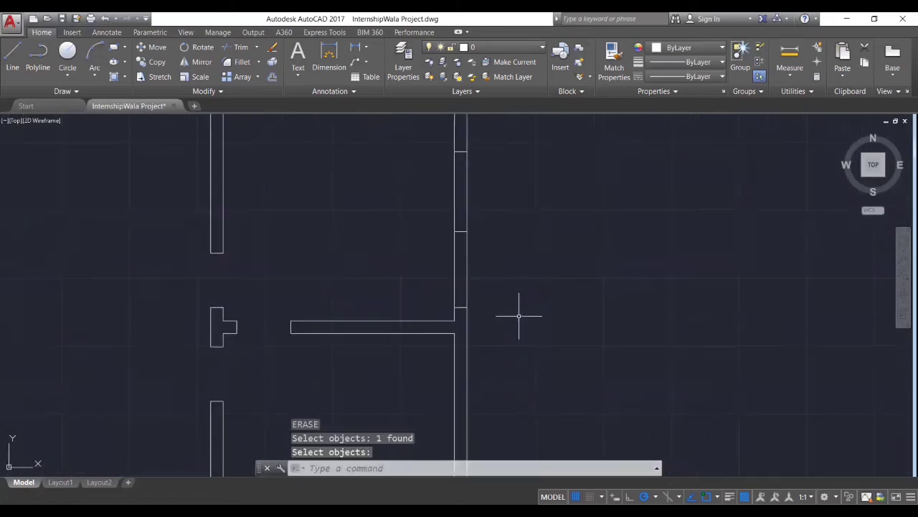
Offset the inner line of the bottom outer wall 250 upward at the lower-right corner of the plan
mouse_move(535, 297)
middle_mouse_down()
mouse_move(492, 375)
mouse_move(503, 239)
middle_mouse_up()
middle_click_drag(532, 356, 521, 290)
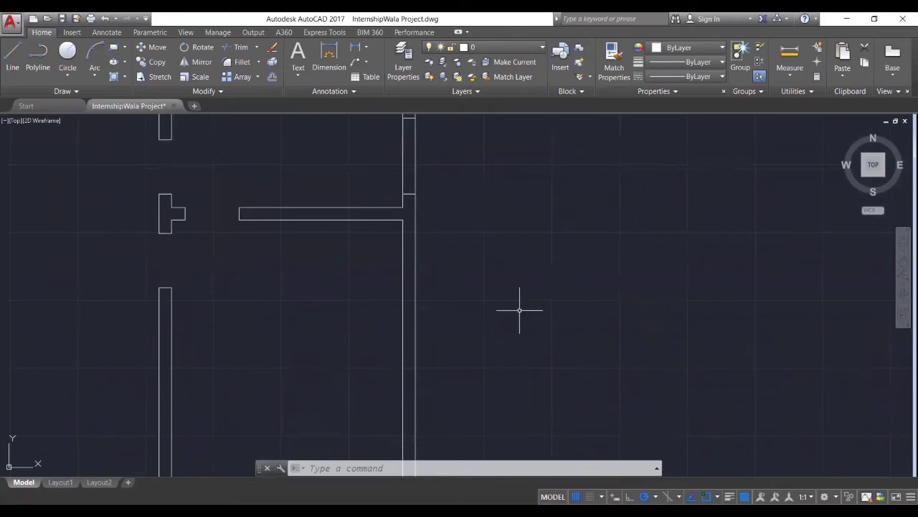
middle_click_drag(453, 332, 470, 275)
mouse_move(308, 221)
middle_mouse_down()
mouse_move(269, 224)
mouse_move(228, 250)
middle_mouse_up()
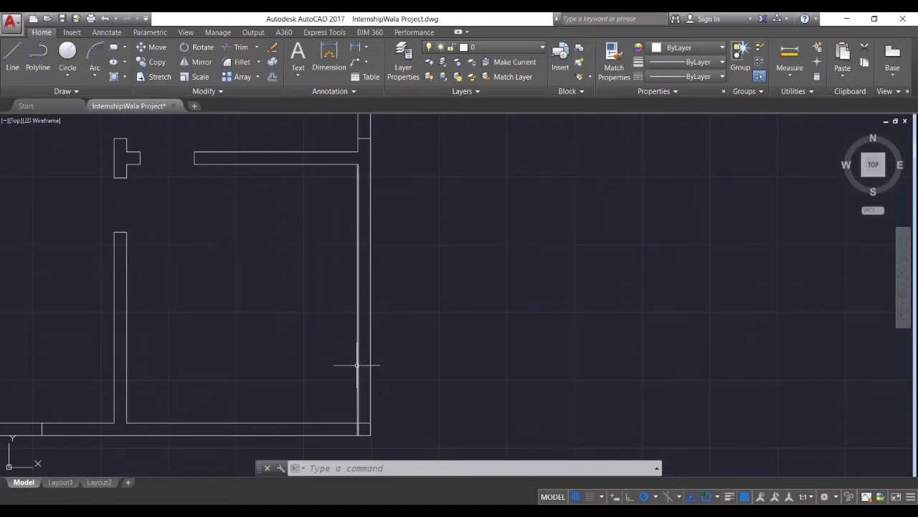
type("o")
key("Return")
type("250")
key("Return")
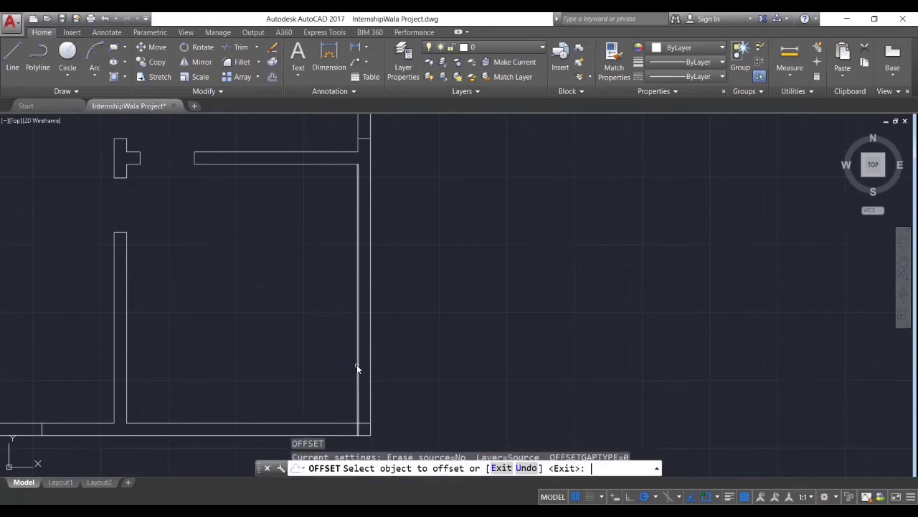
middle_click_drag(418, 369, 421, 321)
scroll(385, 368, "up", 2)
left_click(355, 378)
left_click(353, 349)
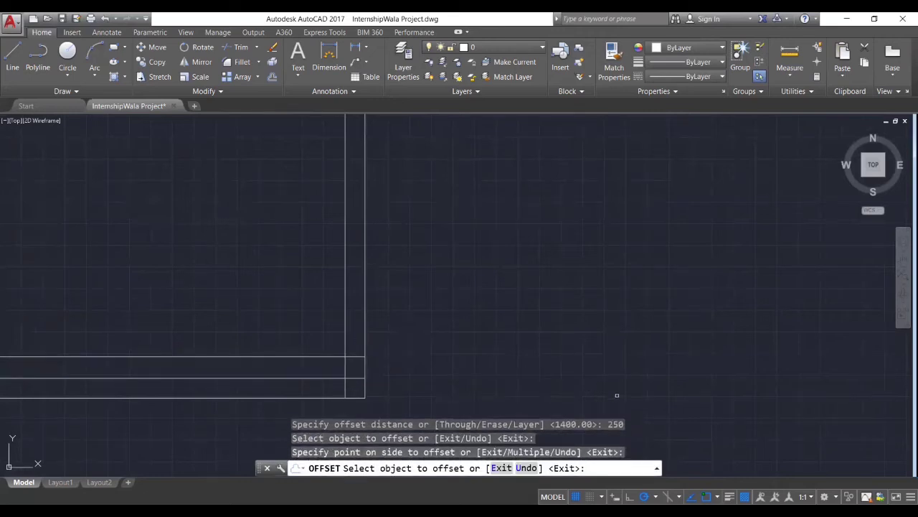
key("Return")
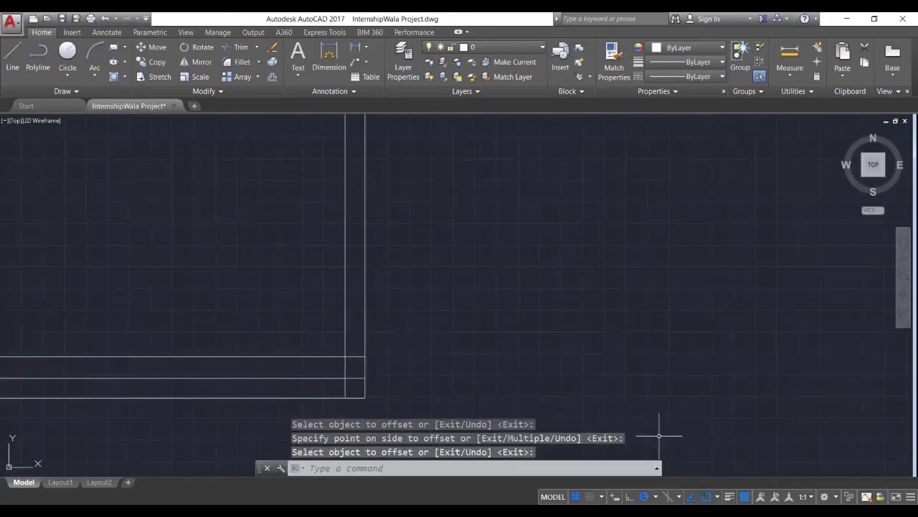
Offset the new line above the bottom outer wall 1400 upward
key("Return")
type("1400")
key("Return")
scroll(459, 391, "up", 2)
left_click(299, 333)
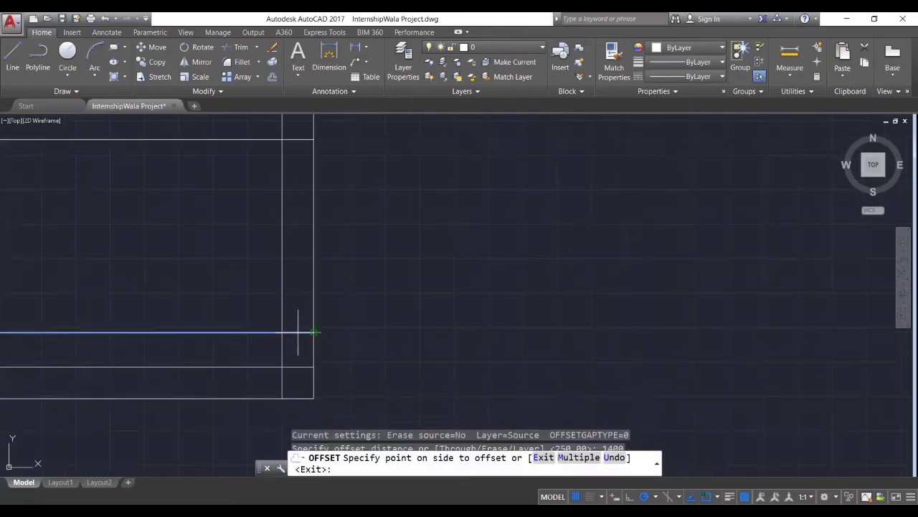
left_click(327, 226)
middle_click_drag(458, 274, 515, 308)
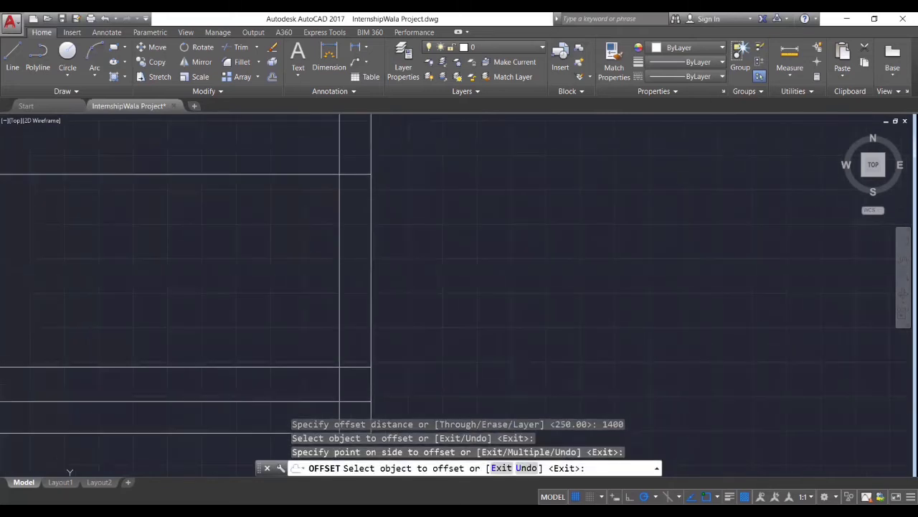
middle_click_drag(361, 287, 443, 308)
key("Return")
Draw a horizontal line about 1200 long from the interior wall junction's lower corner outward across the right outer wall
scroll(483, 289, "down", 2)
mouse_move(529, 149)
middle_mouse_down()
mouse_move(518, 252)
mouse_move(476, 394)
middle_mouse_up()
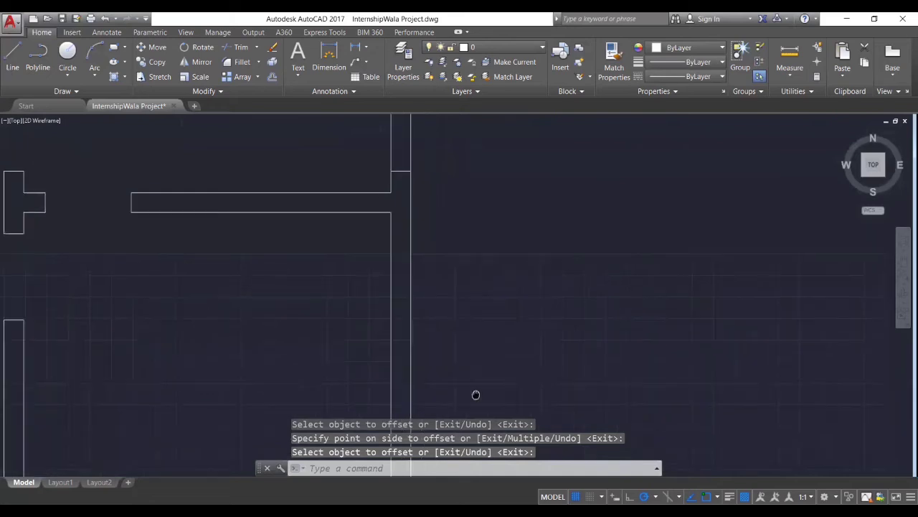
type("l")
key("Return")
middle_click_drag(386, 218, 328, 245)
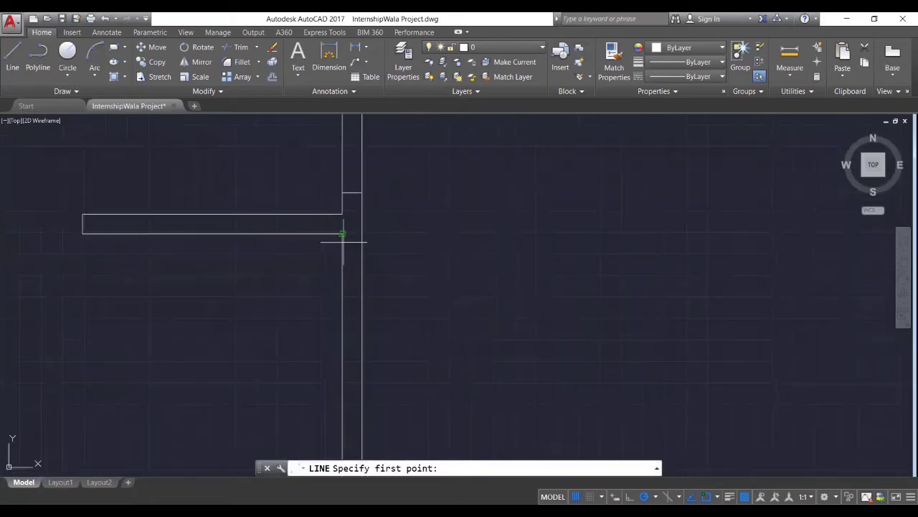
left_click(343, 233)
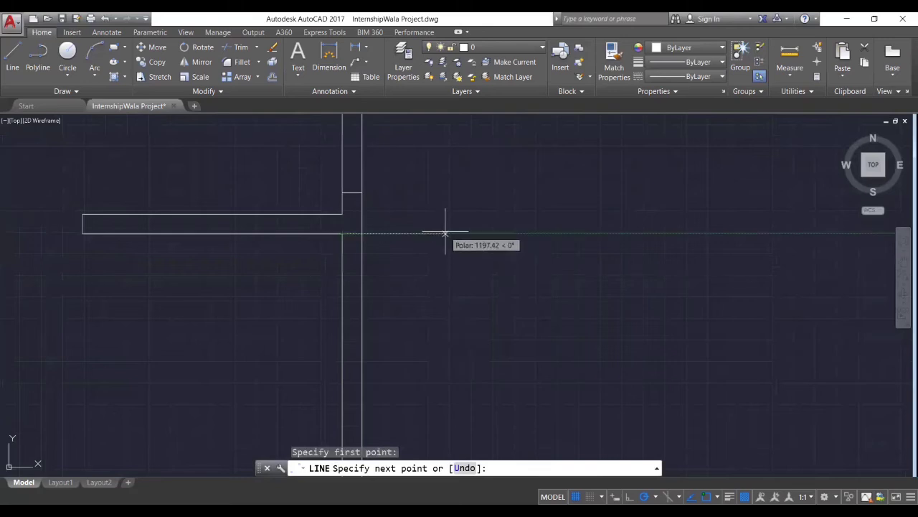
left_click(447, 233)
key("Return")
middle_click_drag(478, 325, 463, 287)
type("o")
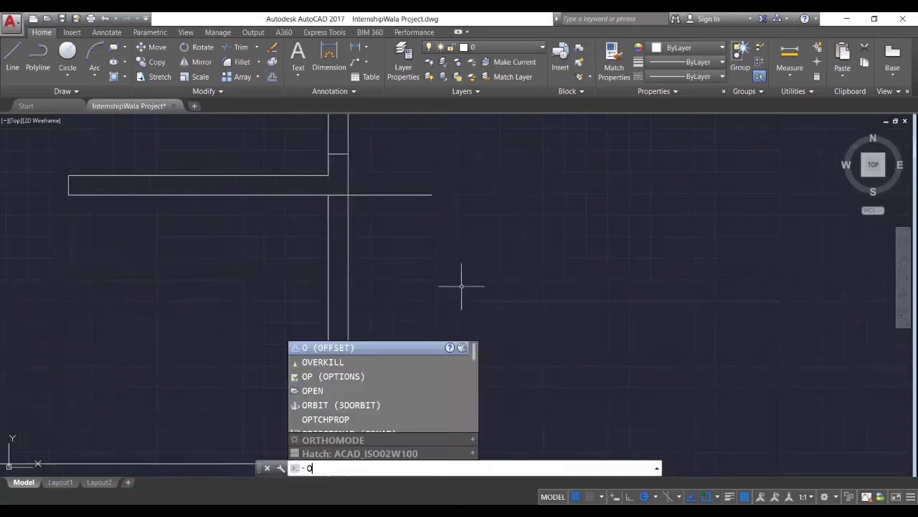
key("Return")
key("Escape")
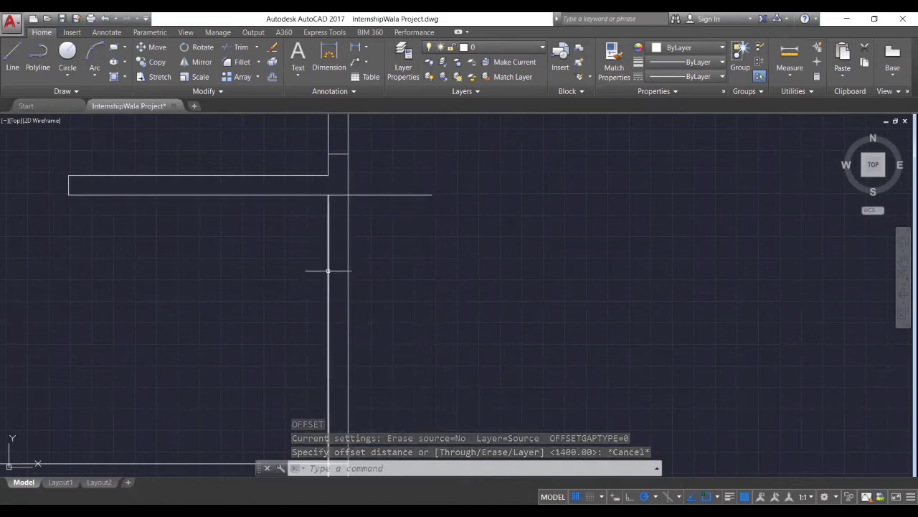
Erase the horizontal construction line that runs from the interior wall junction across the right outer wall
left_click(341, 194)
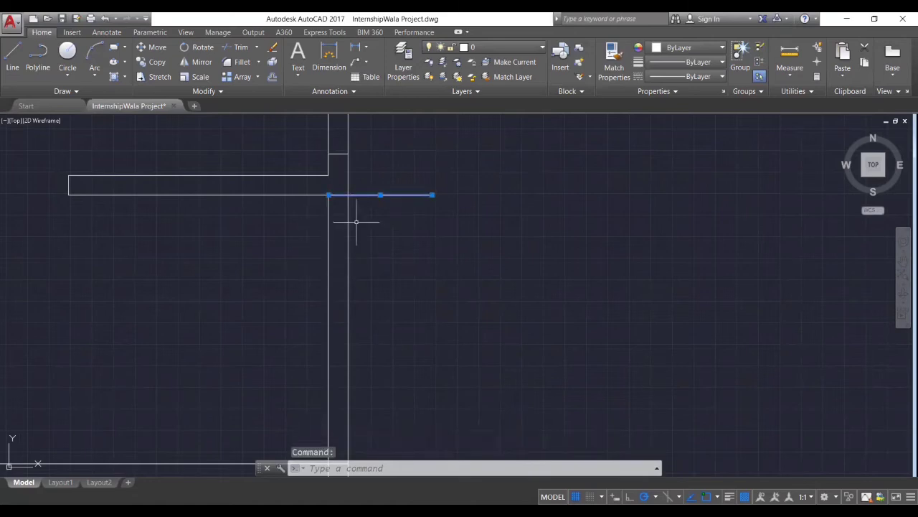
key("Escape")
left_click(387, 200)
left_click(390, 189)
key("Delete")
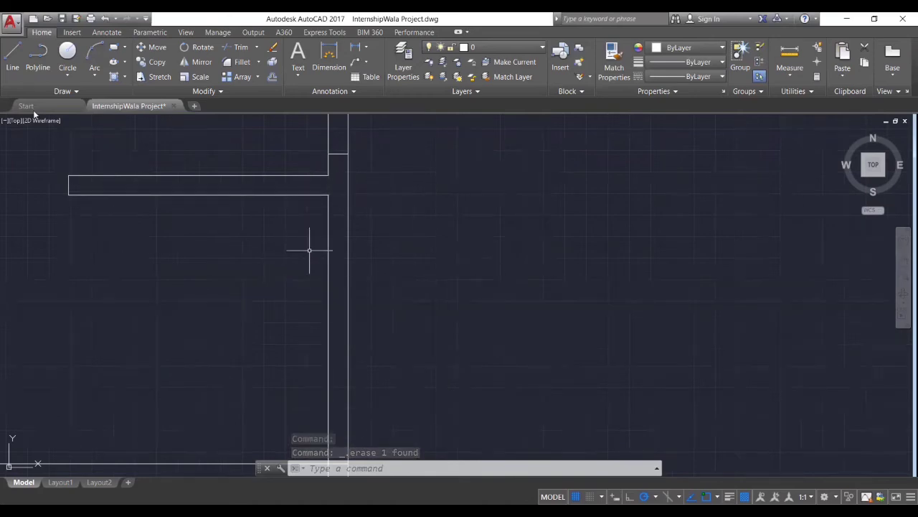
Draw a horizontal line from the lower corner of the interior wall junction outward past the right outer wall
left_click(12, 59)
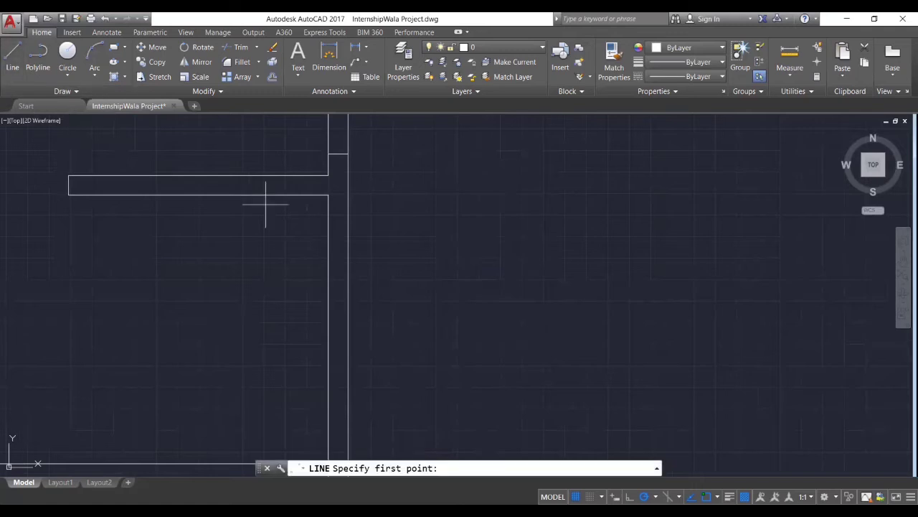
left_click(328, 195)
left_click(437, 194)
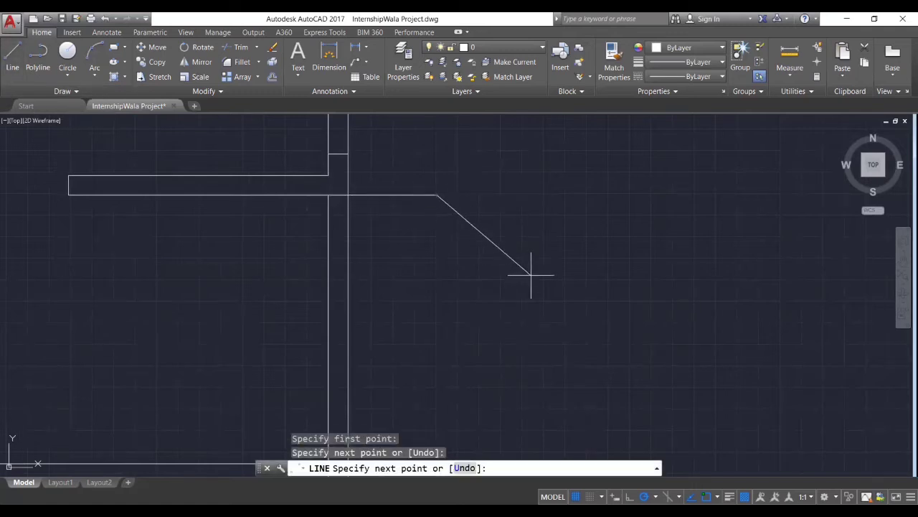
key("Return")
key("Return")
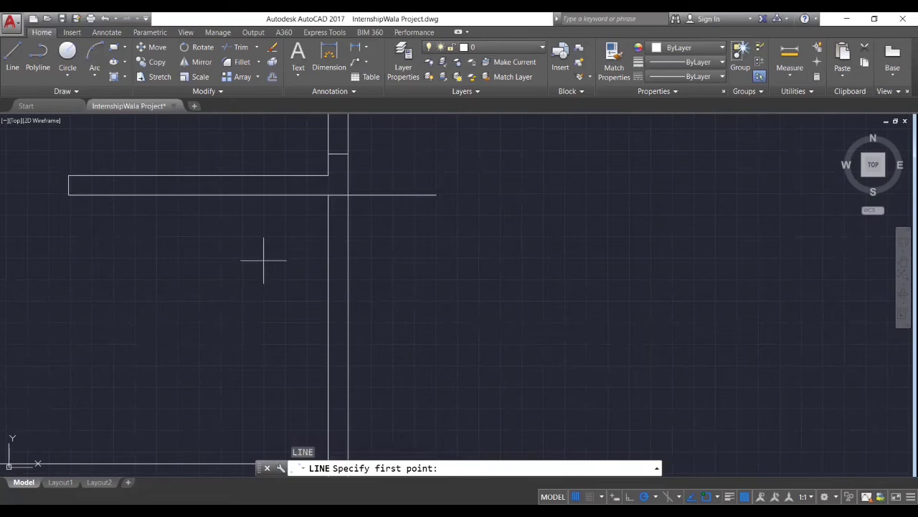
type("o")
key("Return")
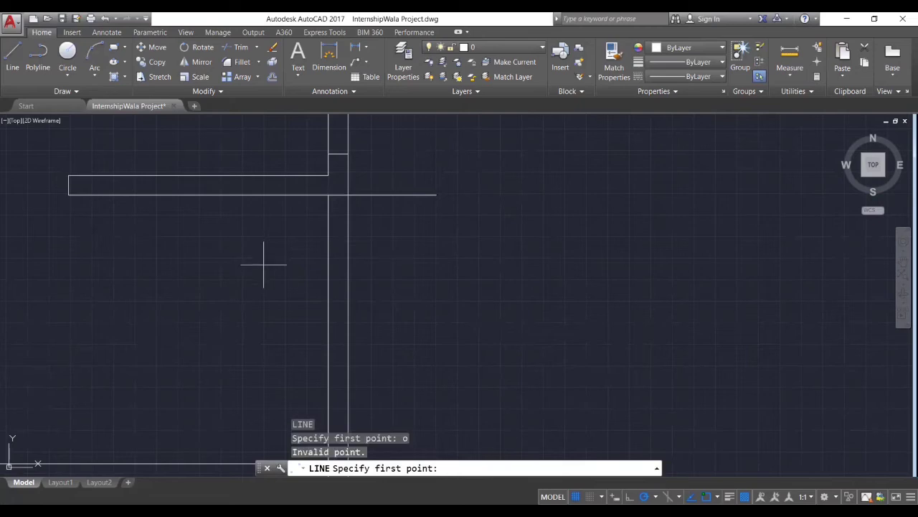
key("Escape")
Offset the horizontal line at the interior wall junction 250 downward
type("o")
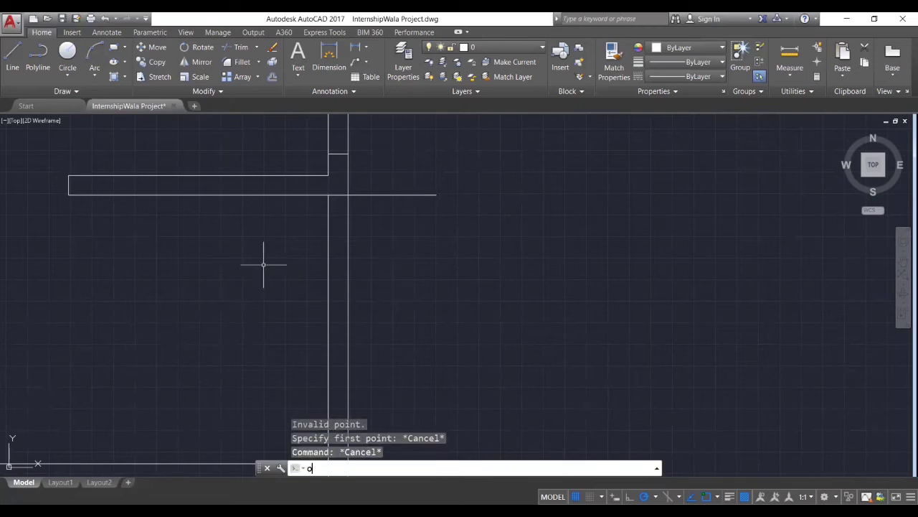
key("Return")
type("250")
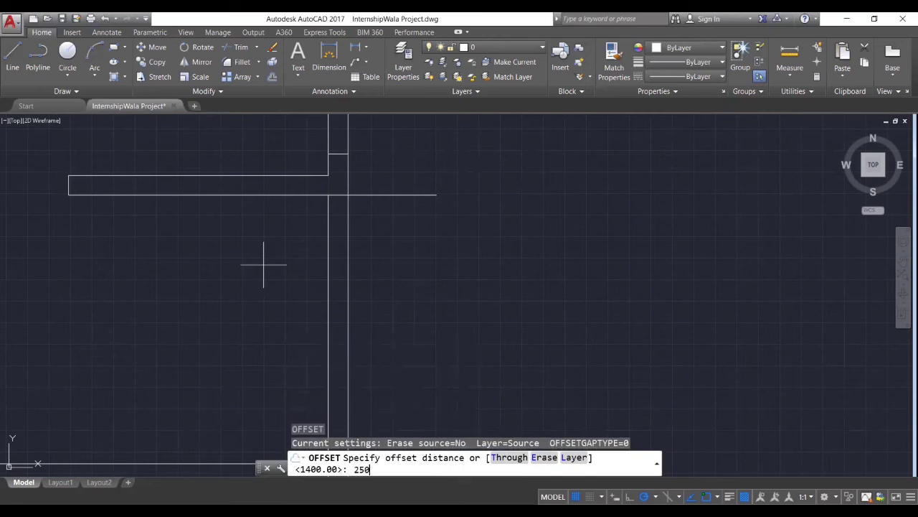
key("Return")
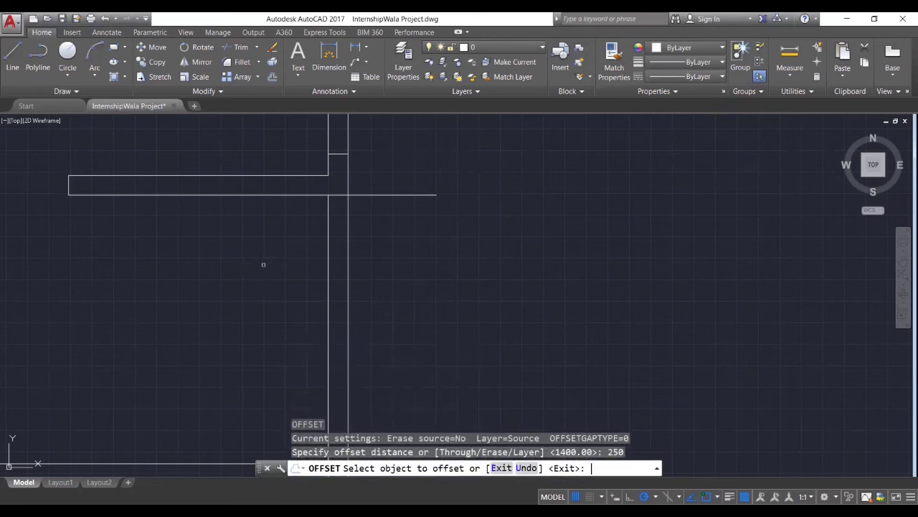
left_click(383, 195)
left_click(380, 244)
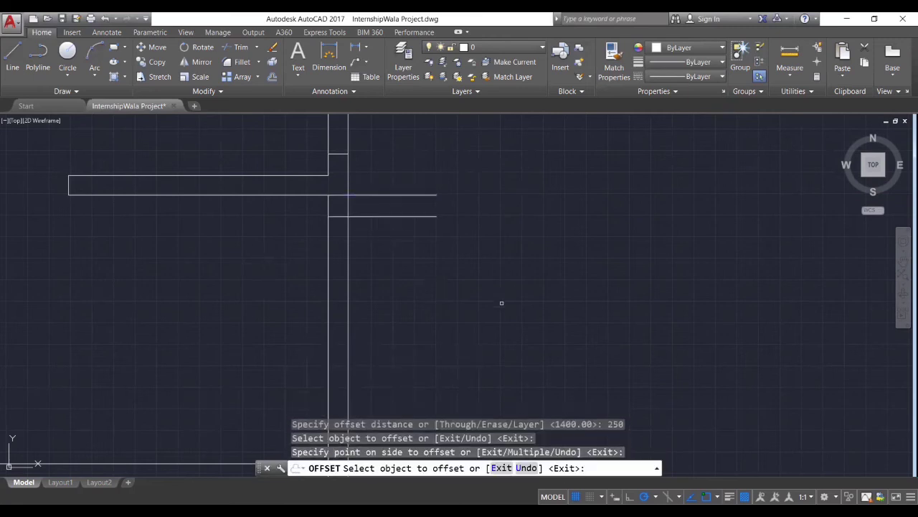
key("Return")
Offset the lower of the two construction lines 1400 downward along the right outer wall
middle_click_drag(497, 307, 434, 292)
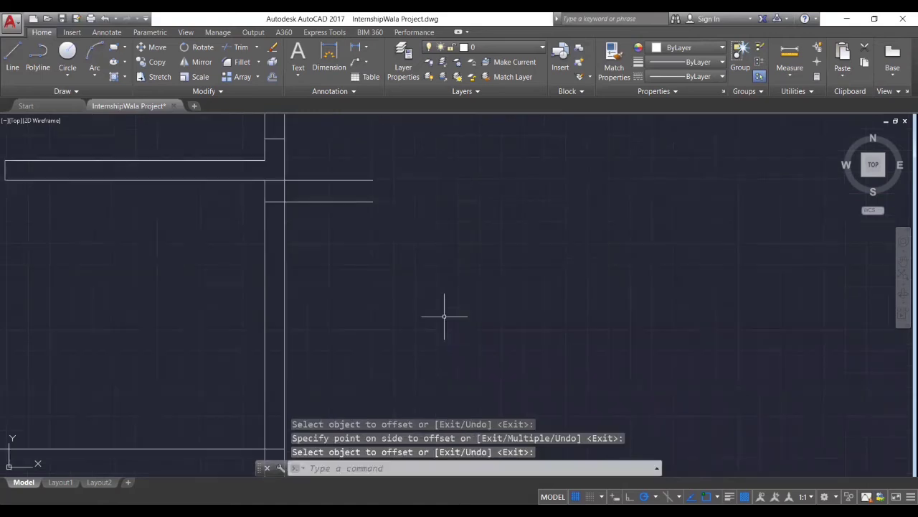
type("o")
key("Return")
type("14")
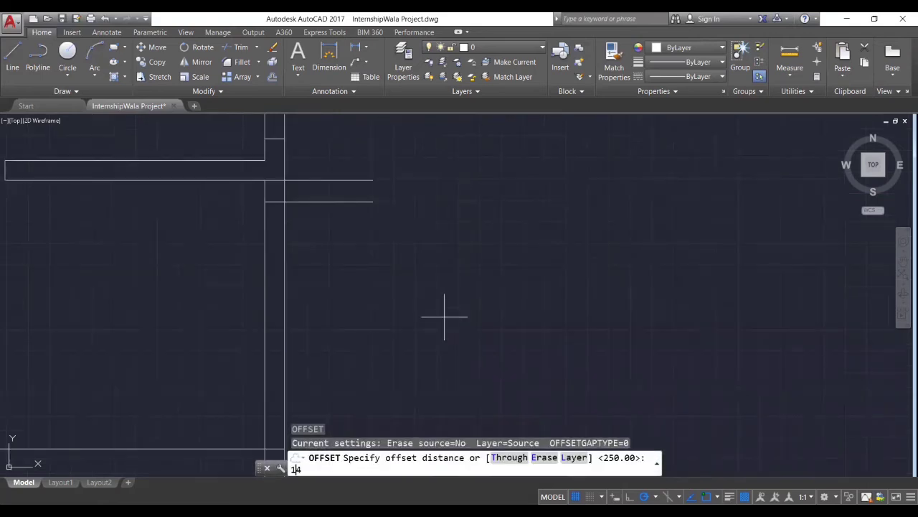
type("00")
key("Return")
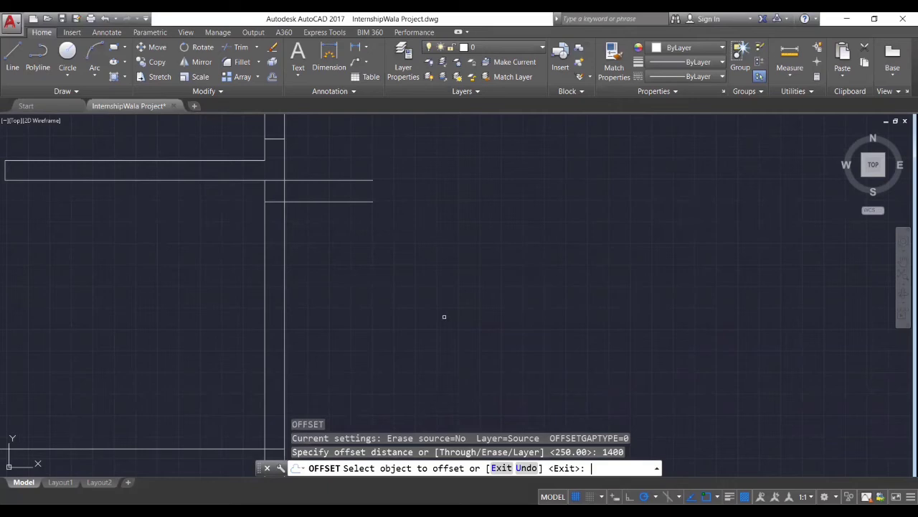
left_click(316, 202)
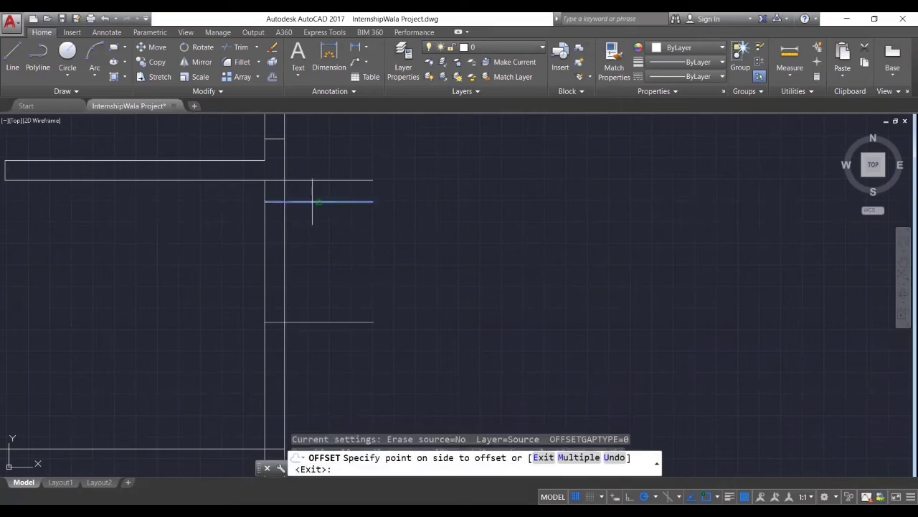
left_click(358, 325)
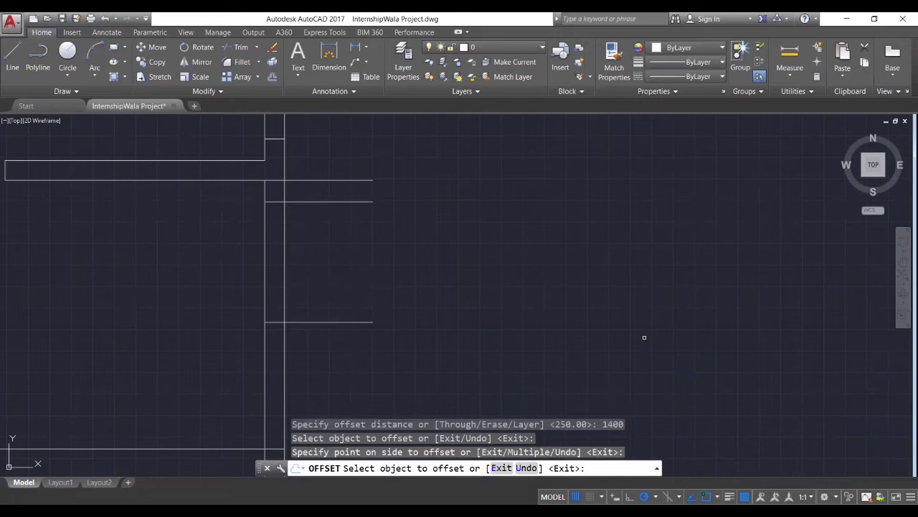
key("Return")
middle_click_drag(567, 415, 588, 364)
type("tr")
key("Escape")
key("Escape")
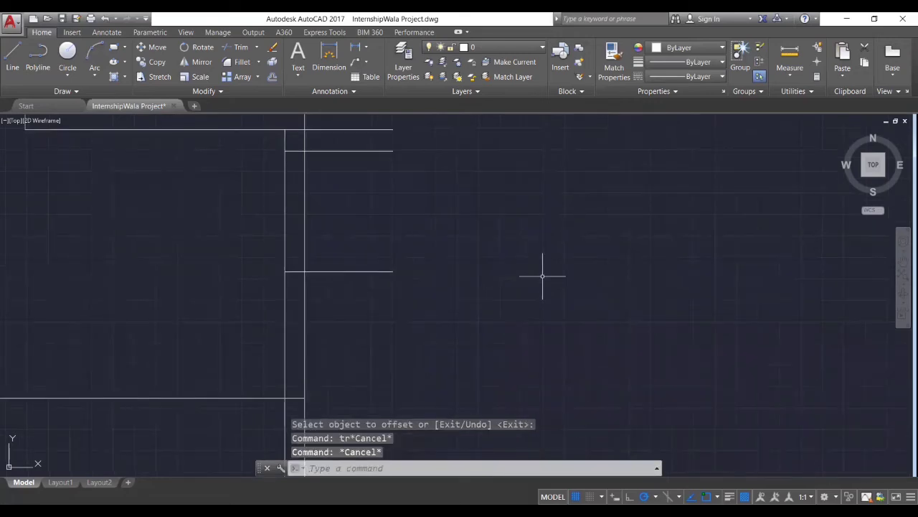
Trim the opening lines projecting beyond the right outer wall and erase the leftover line at the interior wall junction
type("tr")
key("Return")
key("Return")
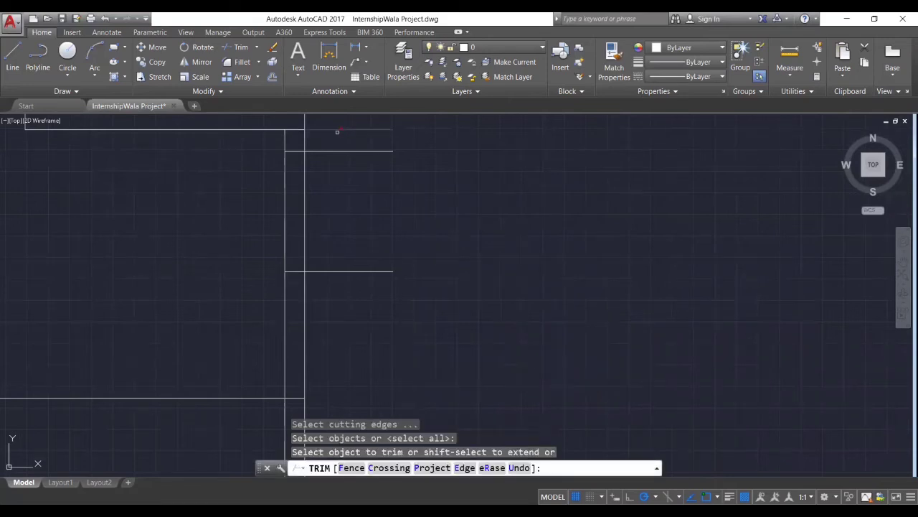
left_click(332, 151)
left_click(340, 271)
middle_click_drag(377, 317, 399, 217)
left_click(280, 297)
middle_click_drag(448, 320, 460, 211)
left_click(274, 309)
Review the opening marks along the right and bottom outer walls of the plan
middle_click_drag(432, 269, 436, 316)
middle_click_drag(427, 244, 440, 371)
middle_click_drag(440, 258, 447, 348)
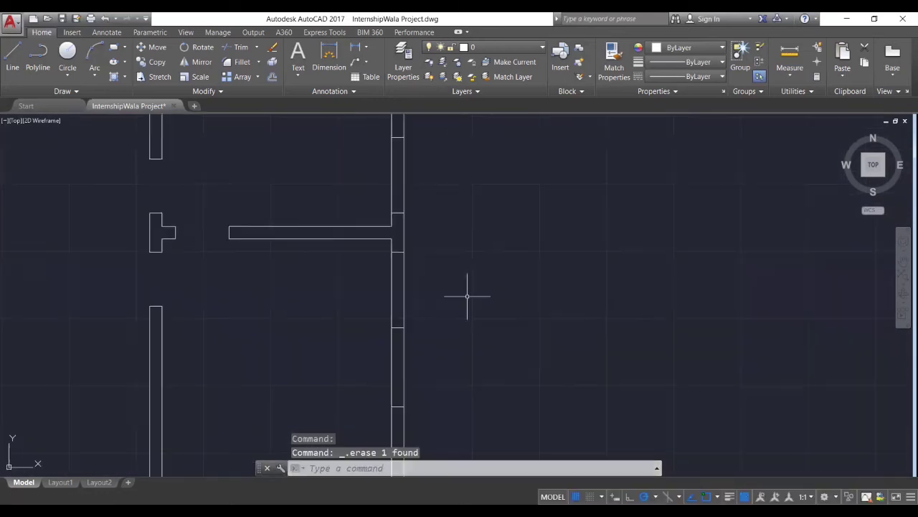
middle_click_drag(568, 363, 556, 288)
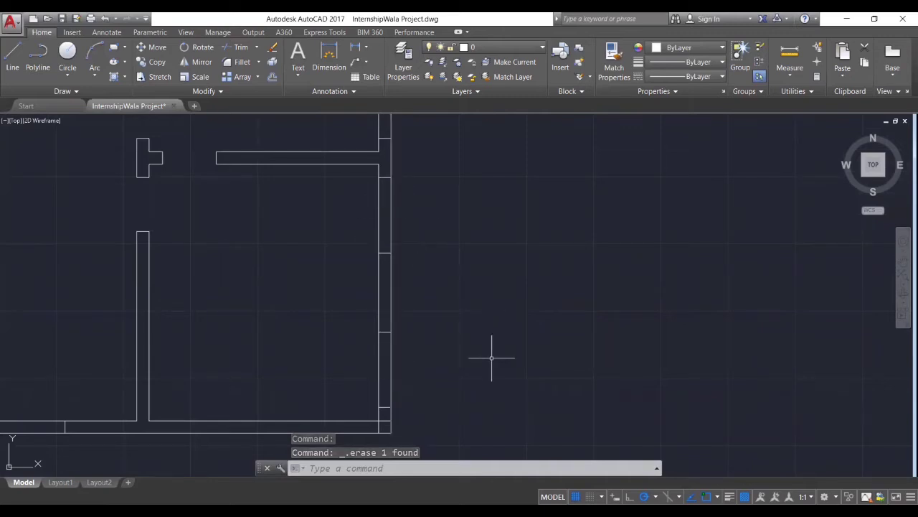
middle_click_drag(232, 314, 236, 314)
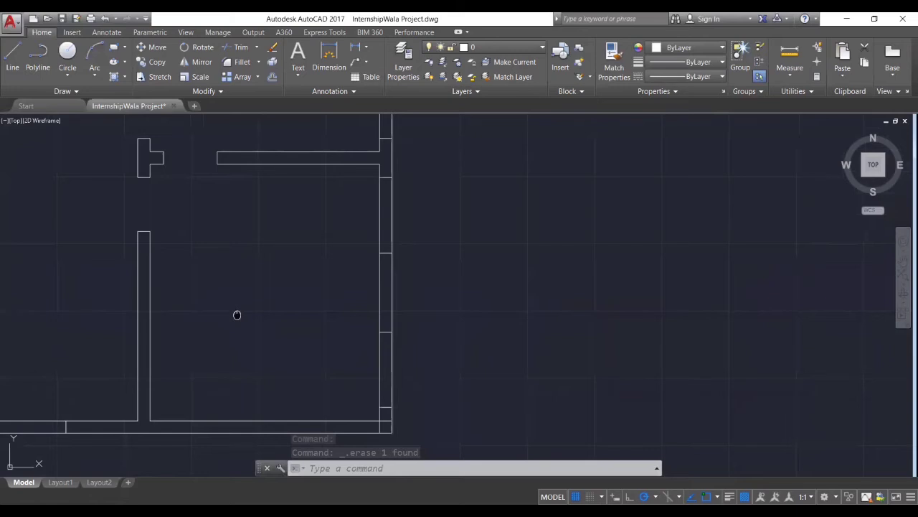
middle_click_drag(237, 315, 373, 308)
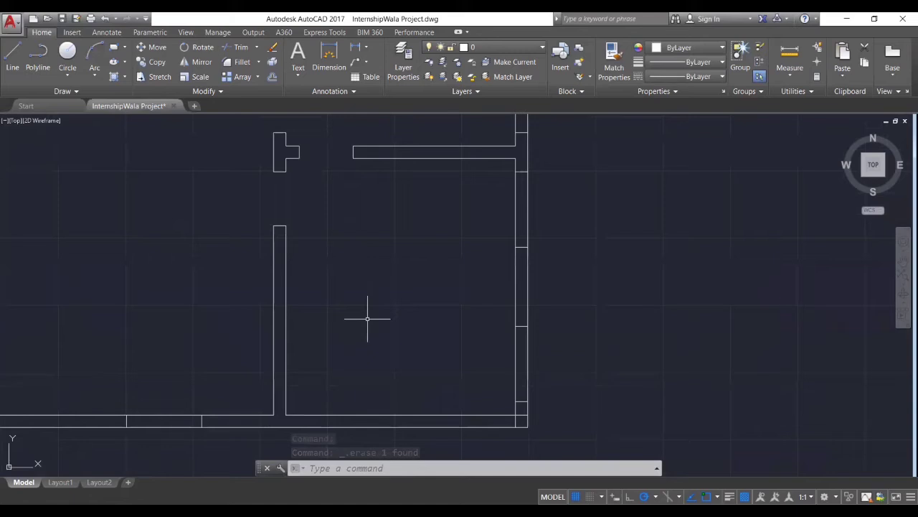
scroll(352, 315, "down", 2)
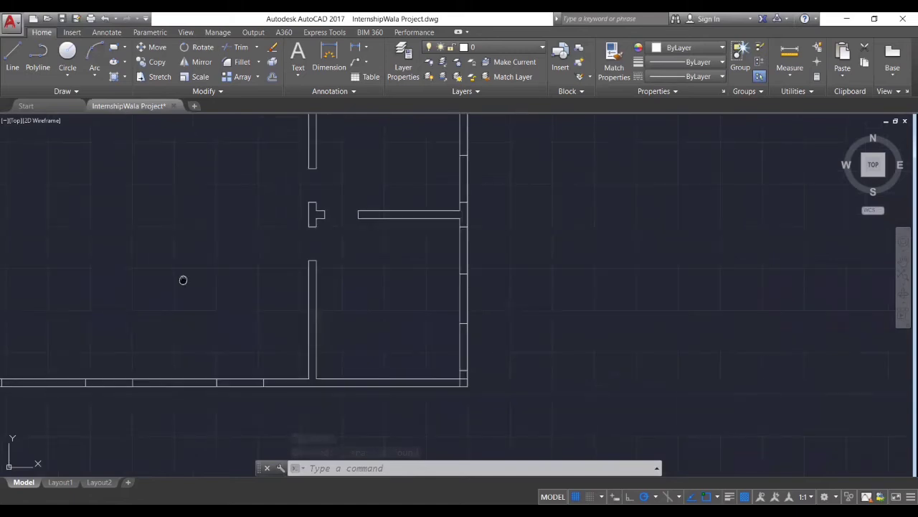
middle_click_drag(185, 281, 216, 287)
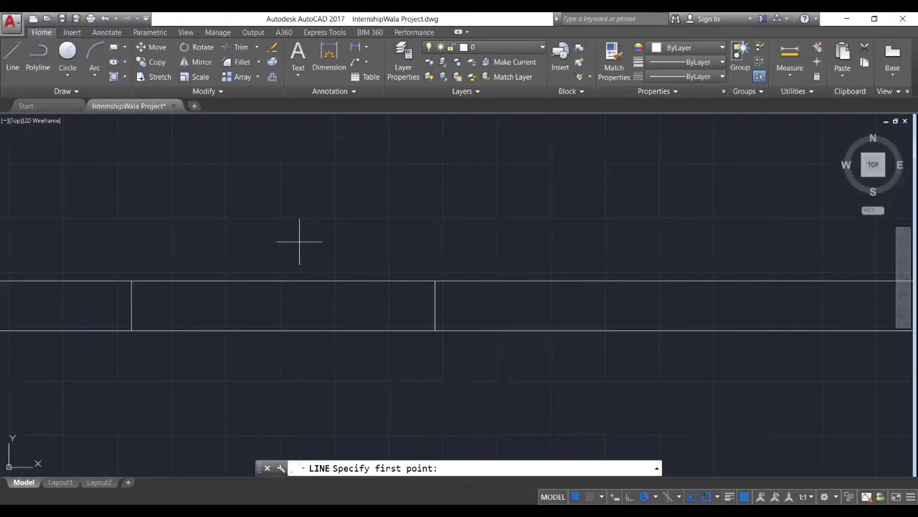
Draw a centre line between the midpoints of the two end lines of the leftmost opening in the bottom outer wall
scroll(451, 312, "up", 2)
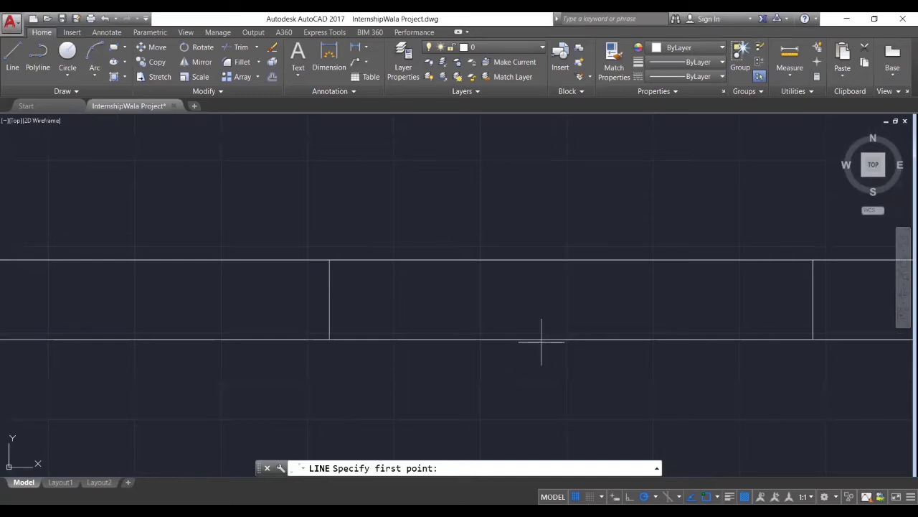
scroll(344, 300, "up", 3)
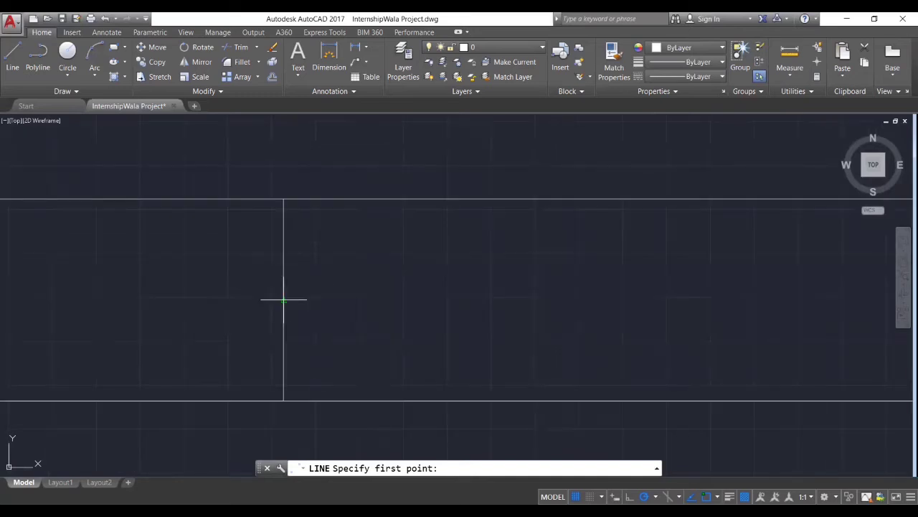
scroll(266, 332, "down", 4)
scroll(289, 328, "up", 4)
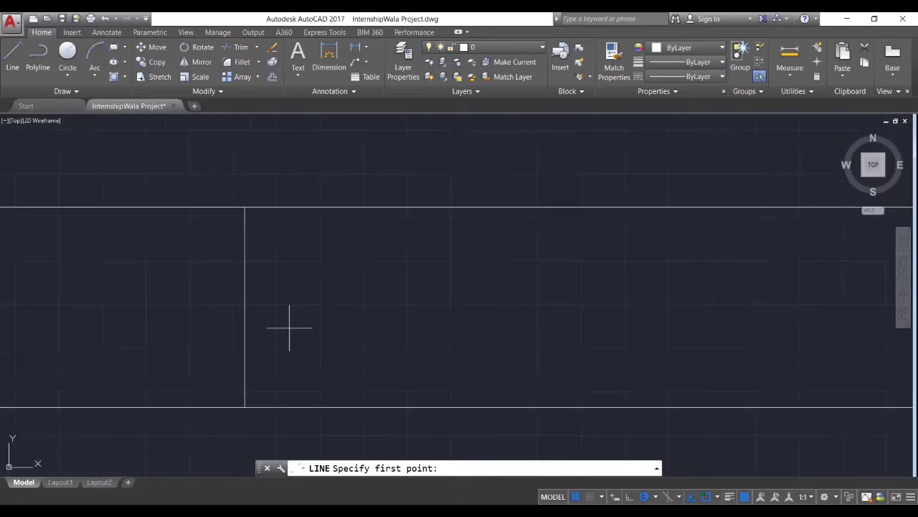
left_click(245, 307)
scroll(276, 314, "down", 4)
left_click(740, 312)
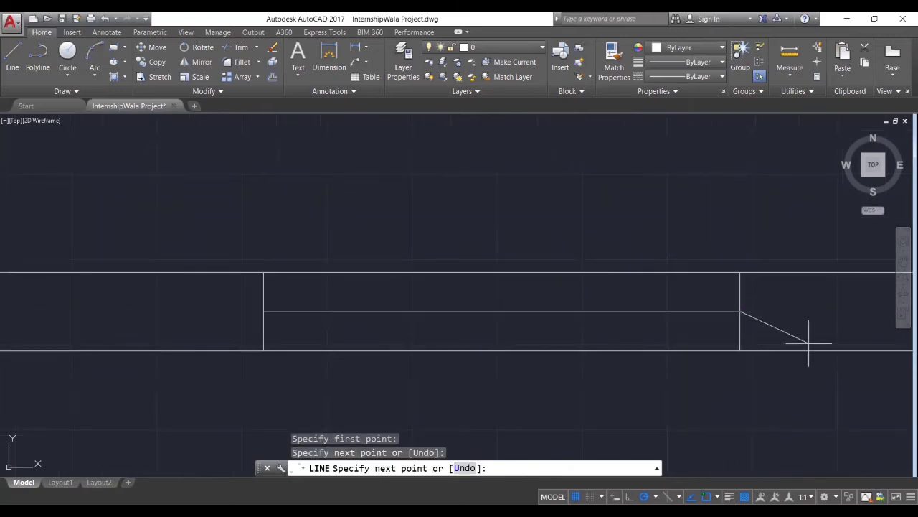
key("Return")
Offset the opening's centre line equally upward and downward, and erase the original centre line
scroll(537, 330, "down", 2)
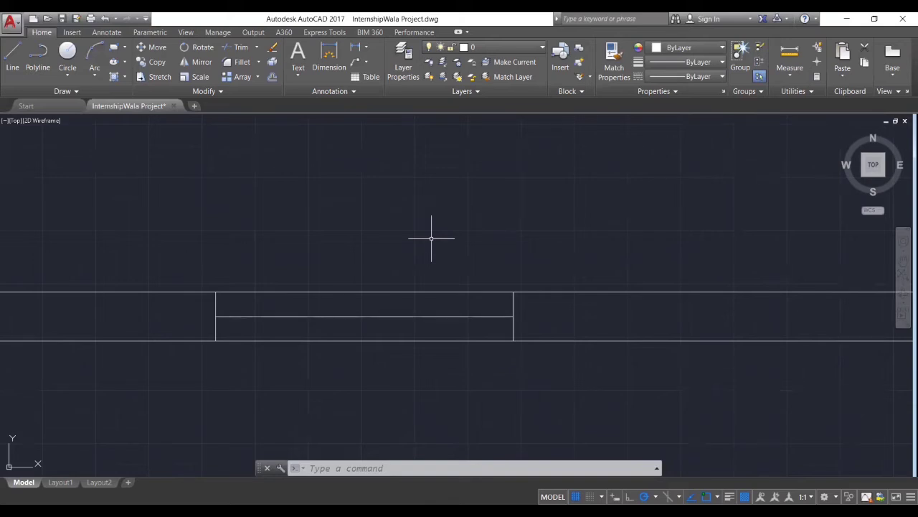
type("o")
key("Return")
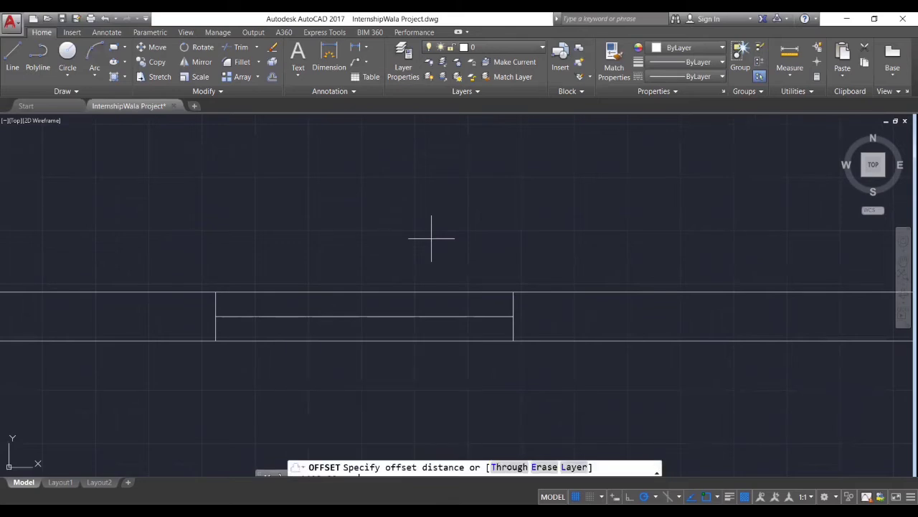
type("30")
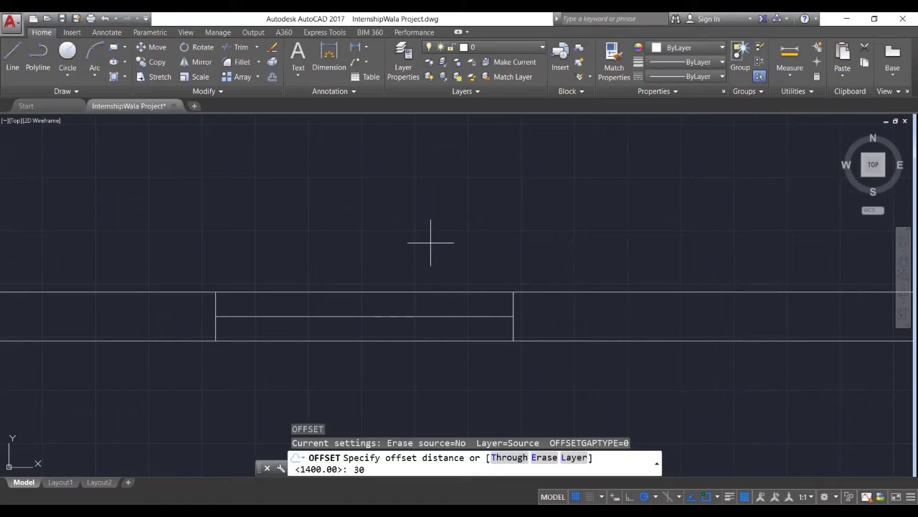
key("Return")
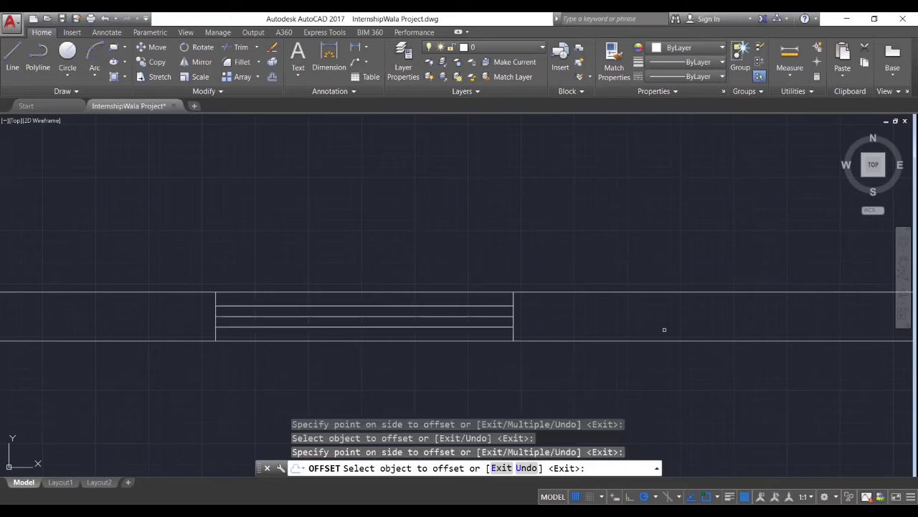
key("Return")
left_click(488, 316)
key("Delete")
Draw a centre line between the midpoints of the end lines of the second opening from the left in the bottom outer wall
scroll(561, 340, "down", 2)
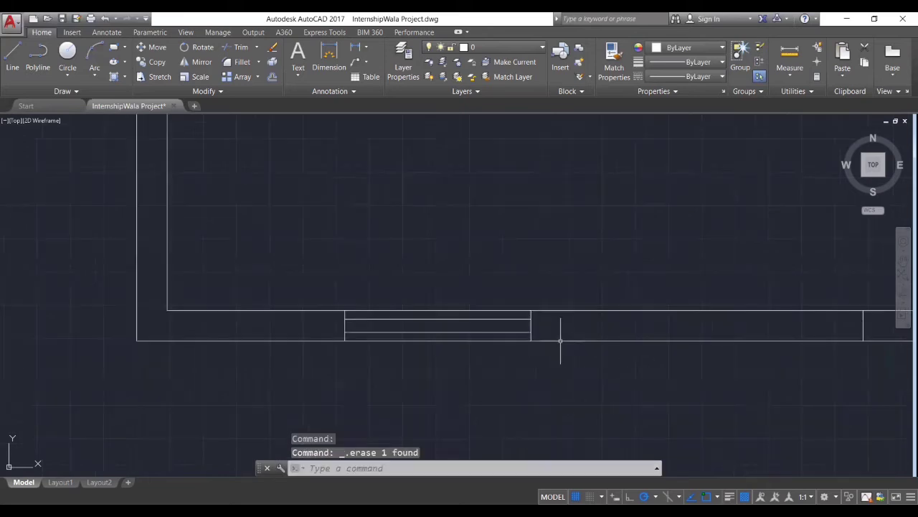
scroll(607, 338, "down", 2)
middle_click_drag(668, 363, 515, 378)
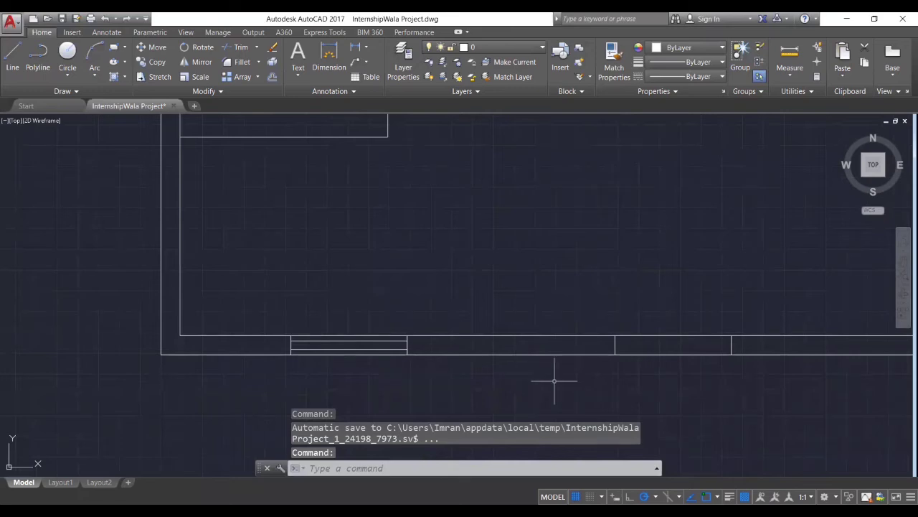
key("Escape")
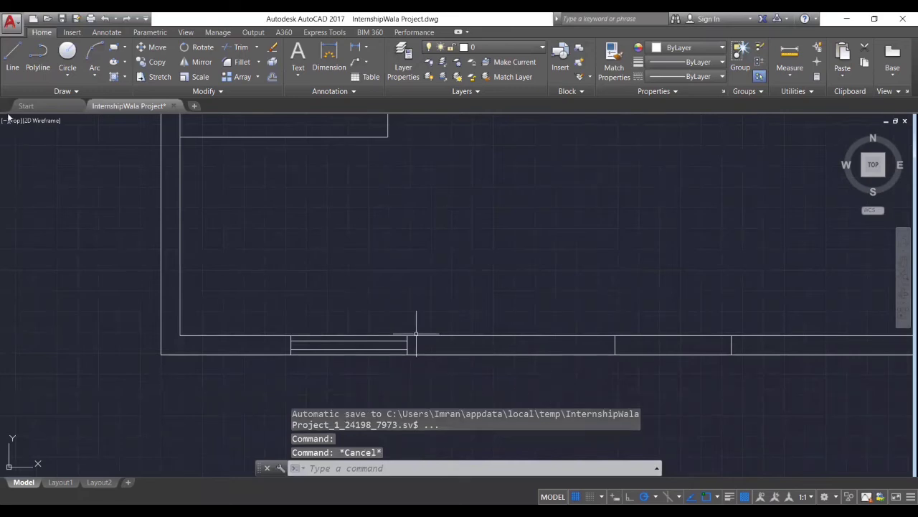
middle_click_drag(641, 282, 418, 259)
scroll(690, 331, "up", 2)
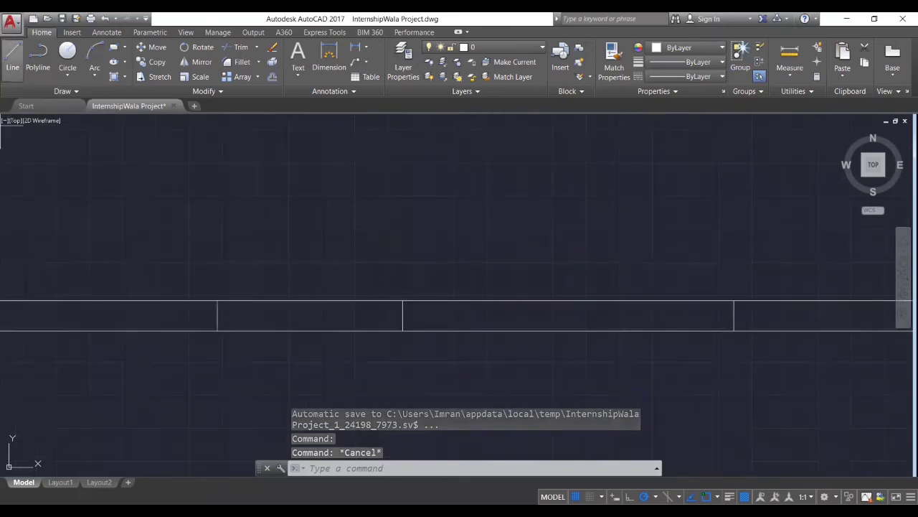
left_click(12, 66)
scroll(243, 302, "up", 2)
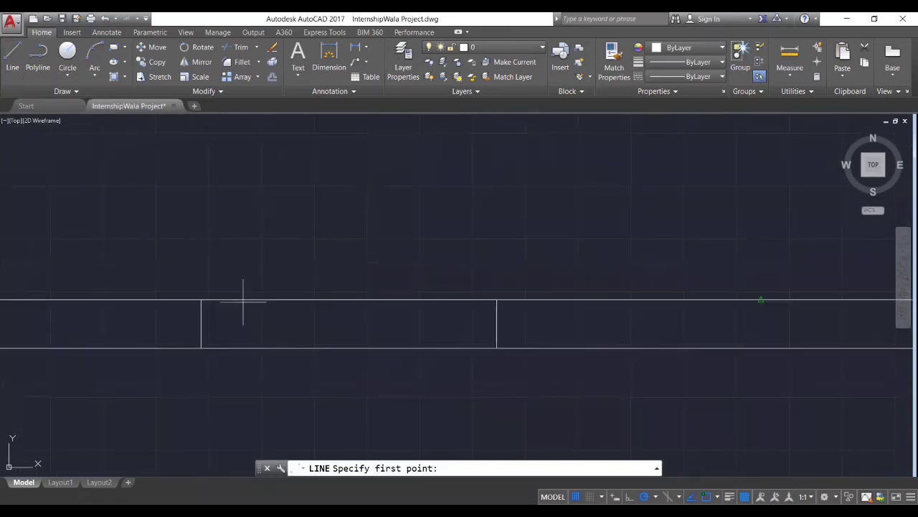
left_click(201, 323)
left_click(496, 322)
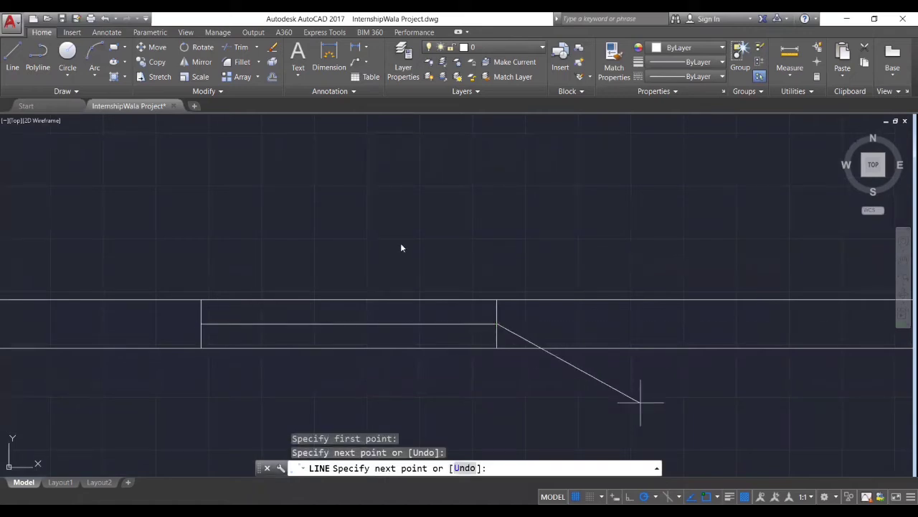
key("Return")
Offset the second opening's centre line 50 upward and downward, and erase the original centre line
type("o")
key("Return")
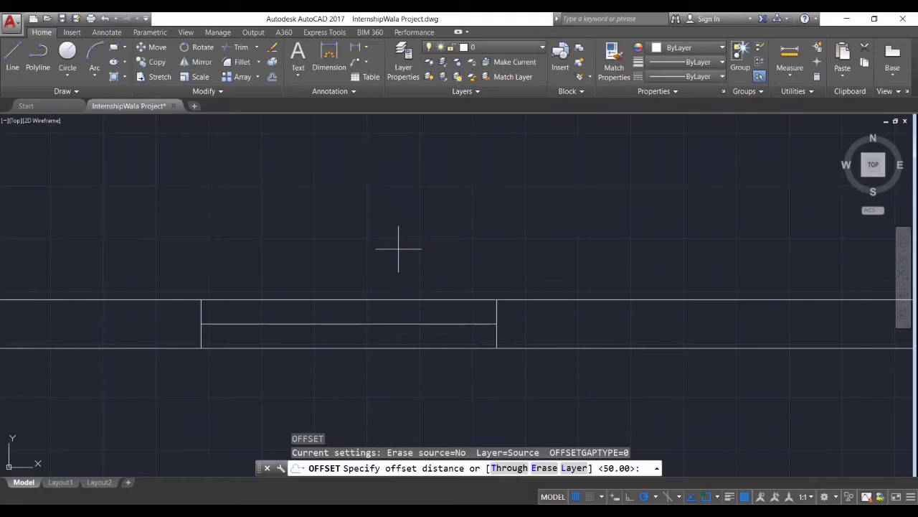
scroll(328, 240, "down", 2)
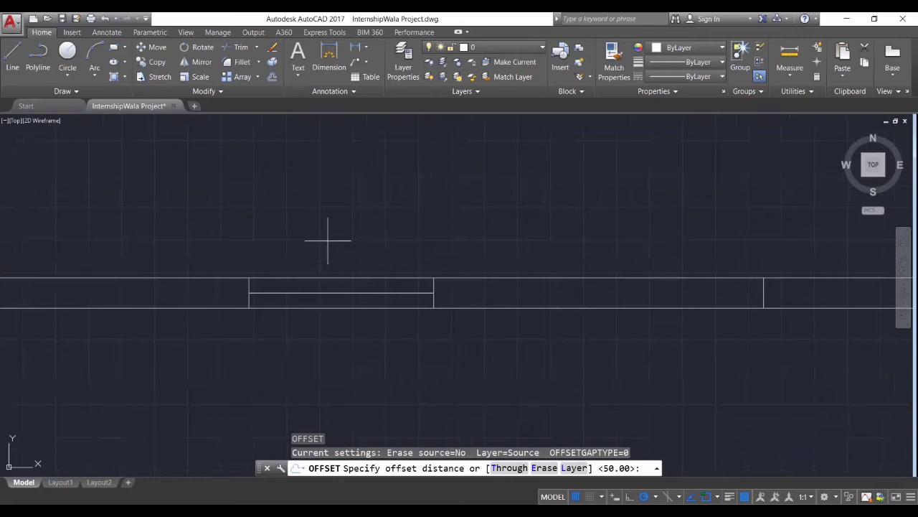
middle_click_drag(392, 372, 505, 383)
middle_click_drag(525, 351, 492, 373)
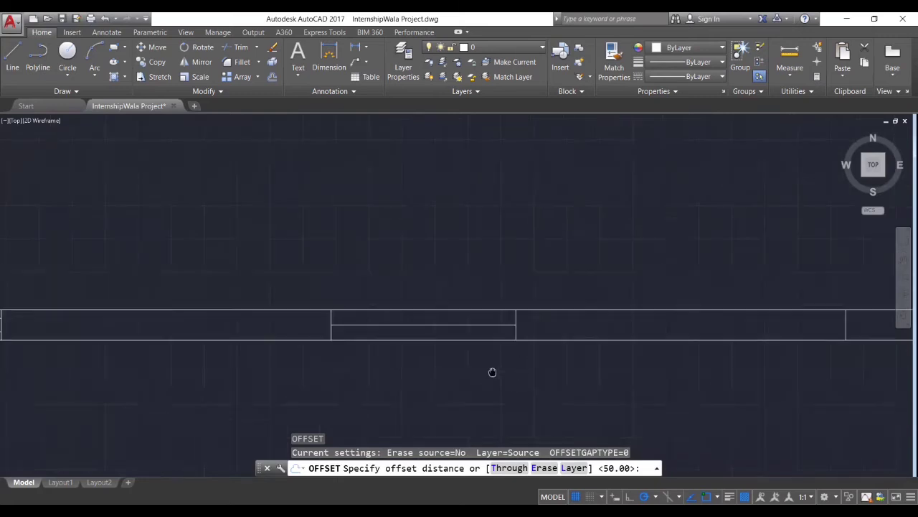
scroll(512, 366, "up", 2)
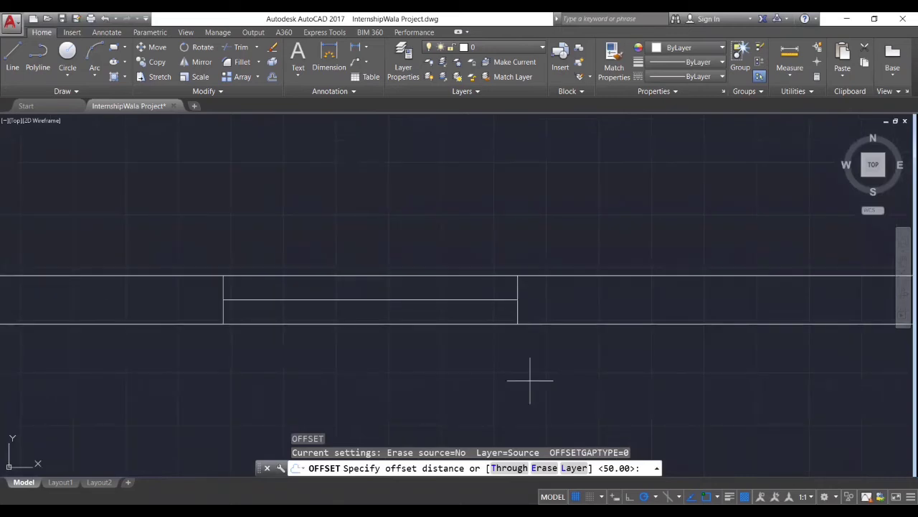
key("Return")
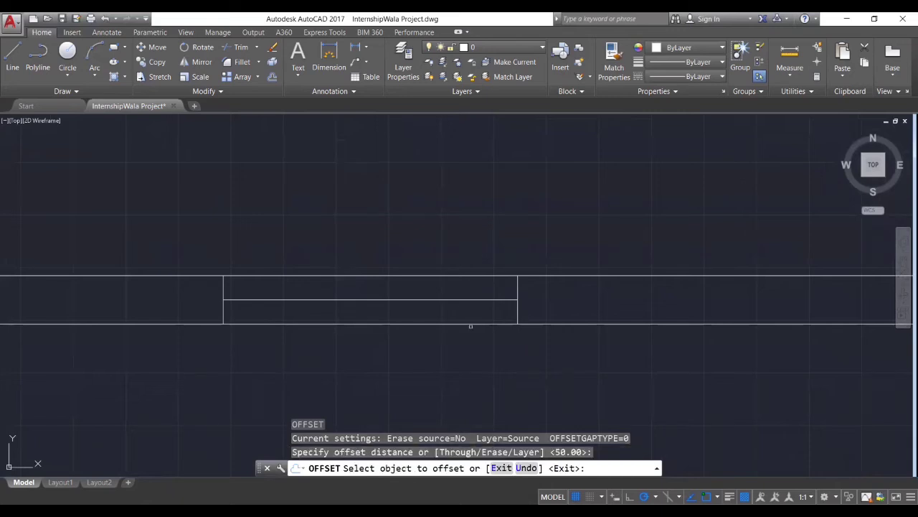
left_click(464, 298)
left_click(478, 310)
left_click(495, 300)
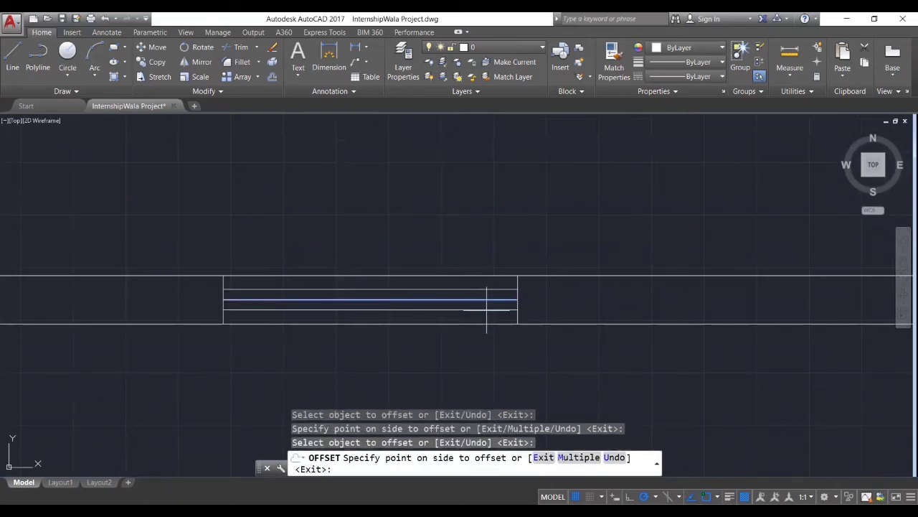
left_click(487, 310)
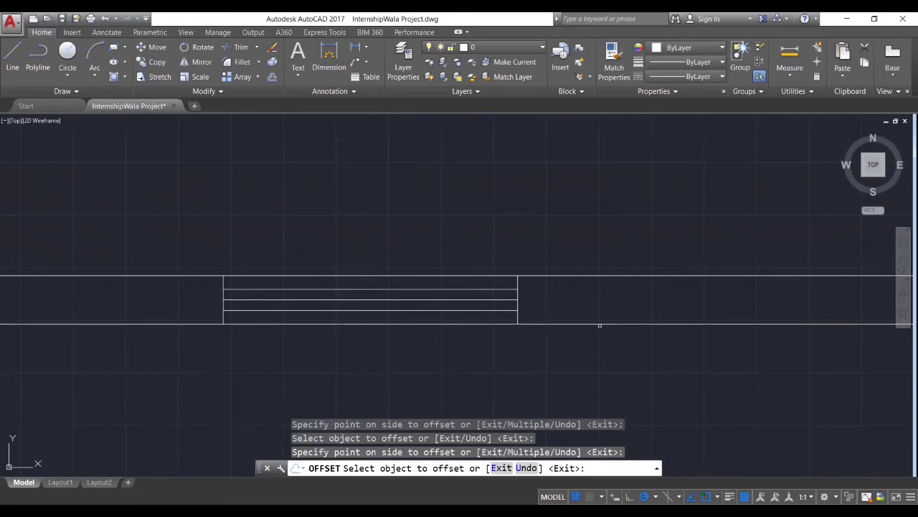
key("Escape")
key("Delete")
Draw a centre line between the midpoints of the end lines of the third opening in the bottom outer wall
scroll(607, 347, "down", 2)
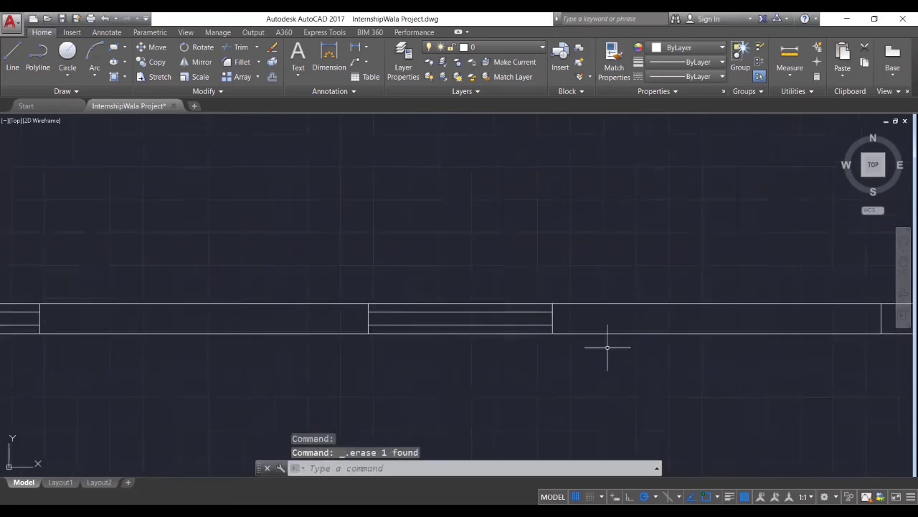
scroll(607, 347, "down", 2)
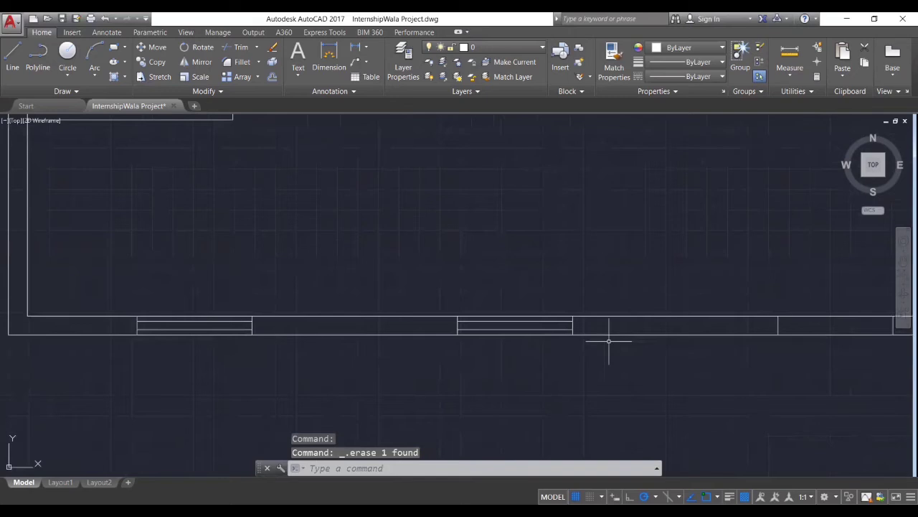
middle_click_drag(607, 361, 242, 382)
scroll(242, 383, "up", 4)
type("l")
key("Return")
left_click(188, 305)
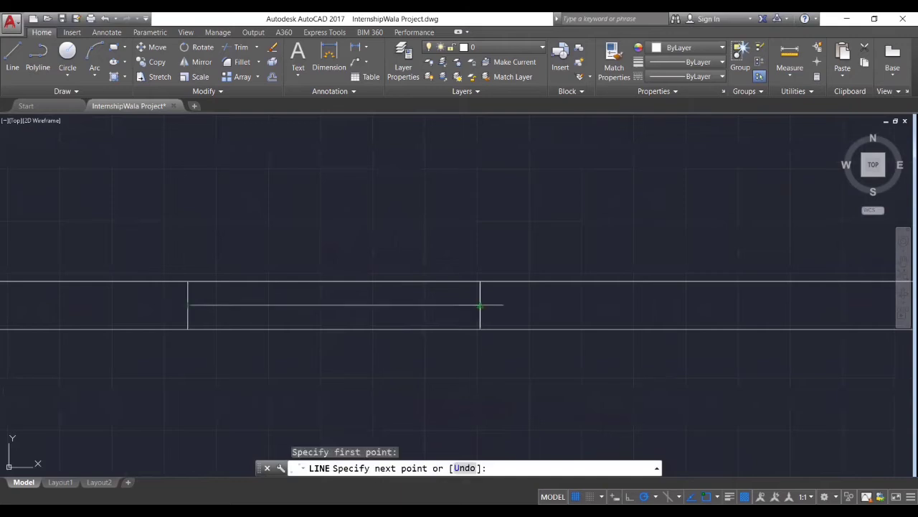
left_click(480, 304)
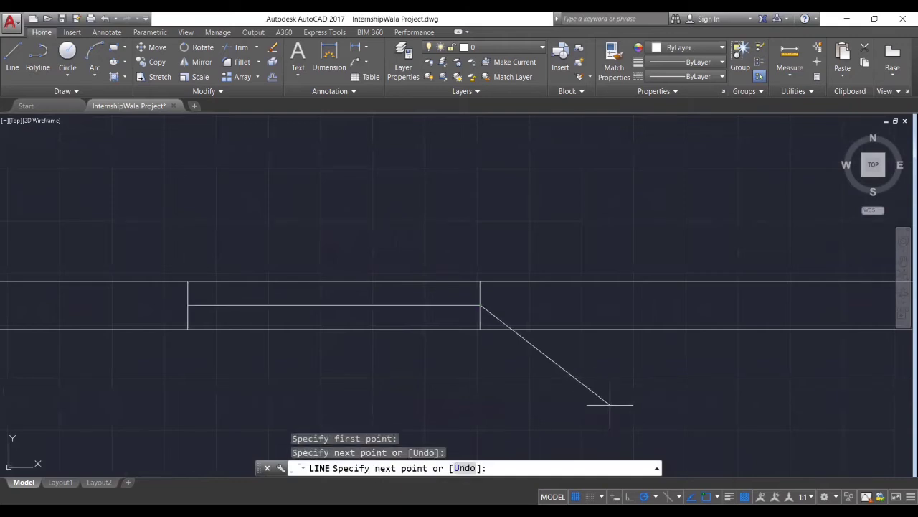
key("Return")
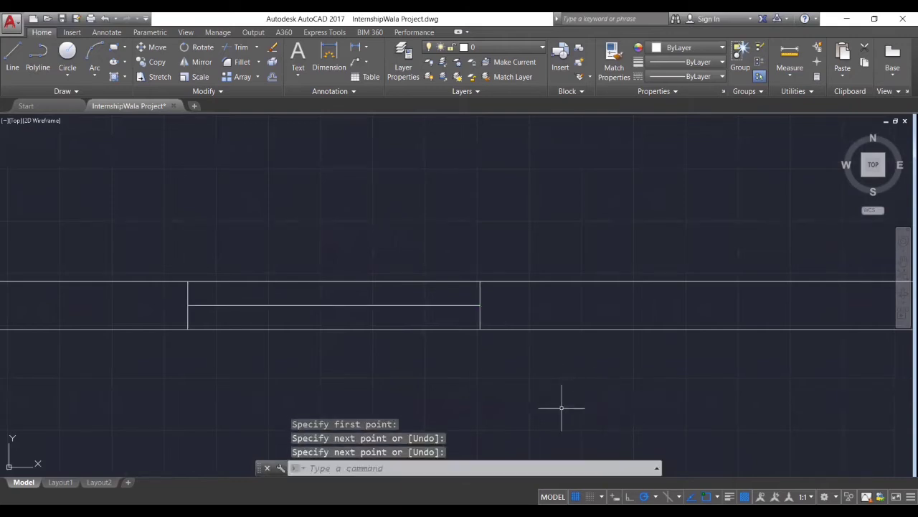
Offset the third opening's centre line 50 upward and downward, and erase the original centre line
type("o")
key("Escape")
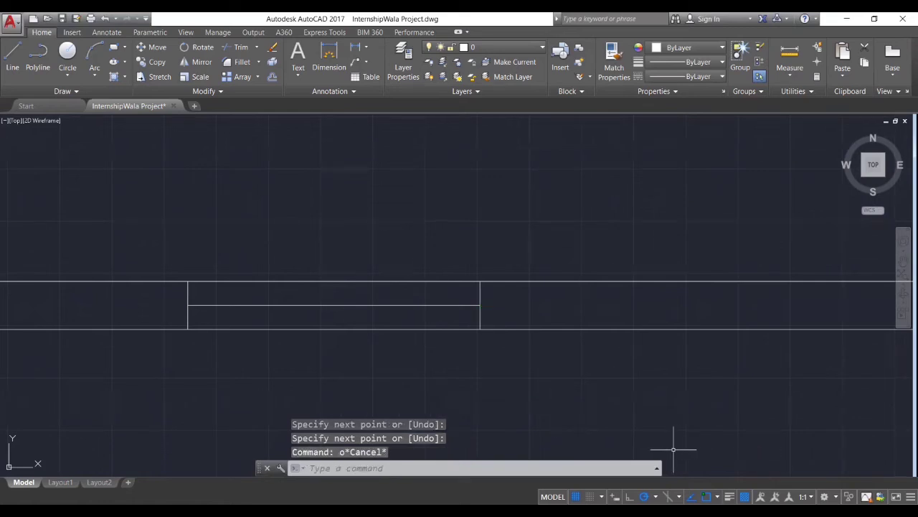
key("Escape")
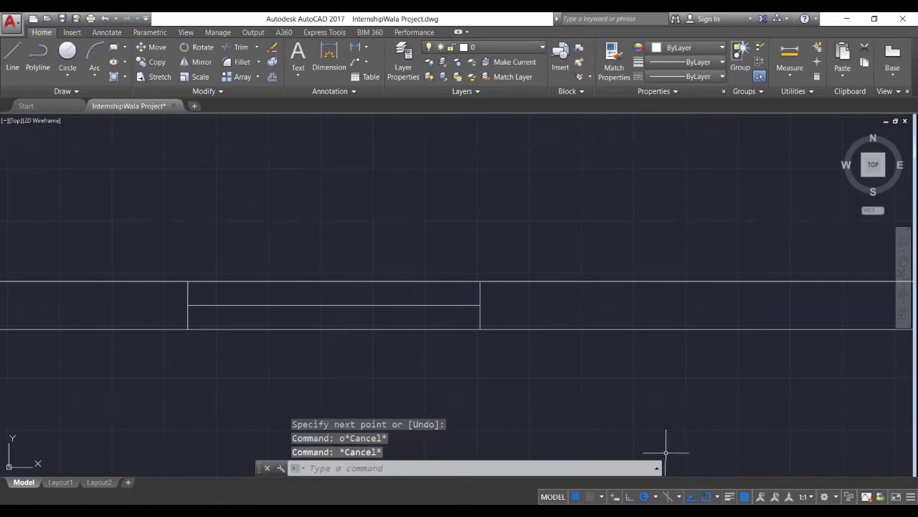
type("o")
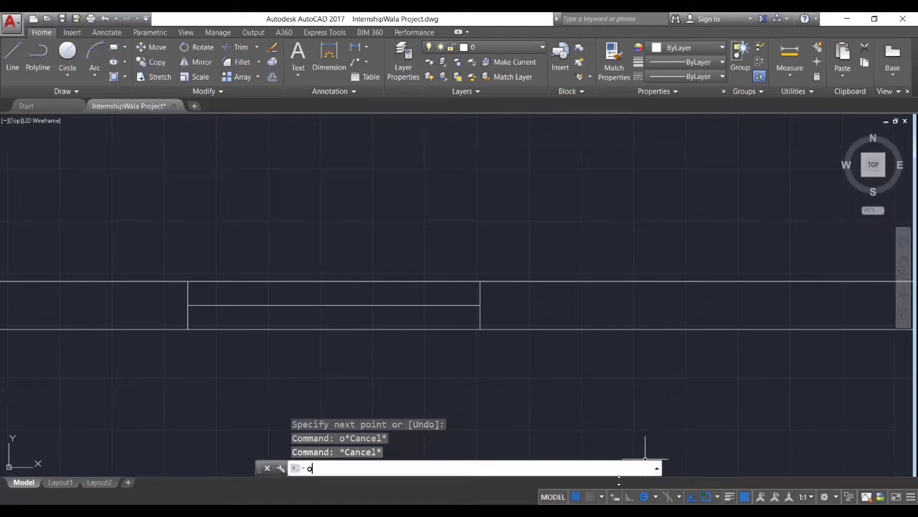
key("Return")
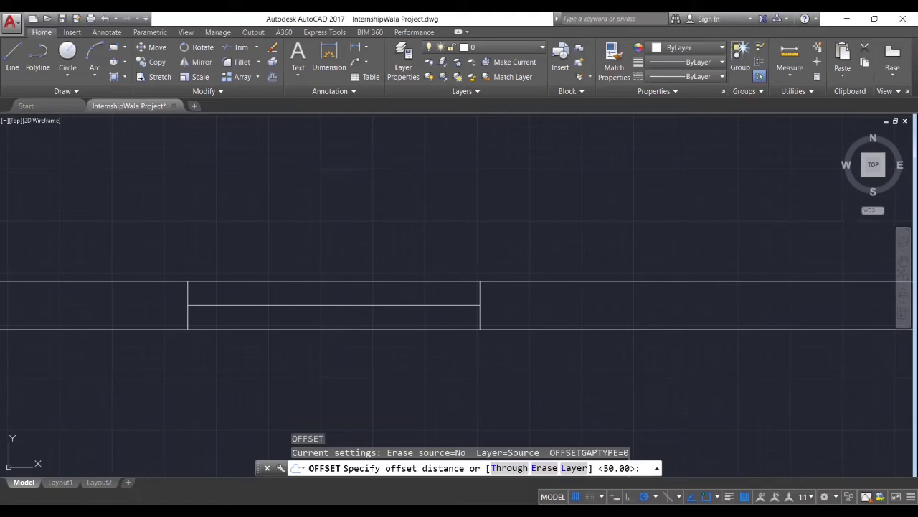
key("Return")
left_click(445, 305)
left_click(448, 290)
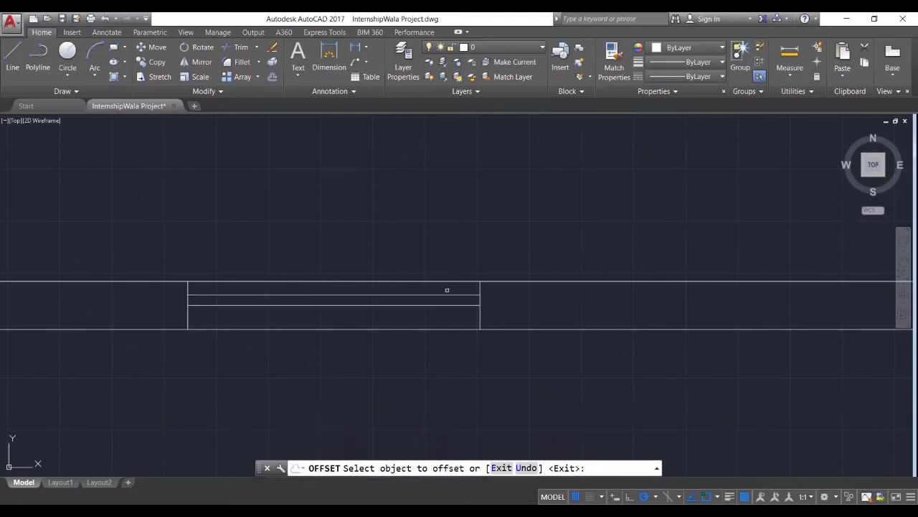
left_click(453, 305)
left_click(462, 323)
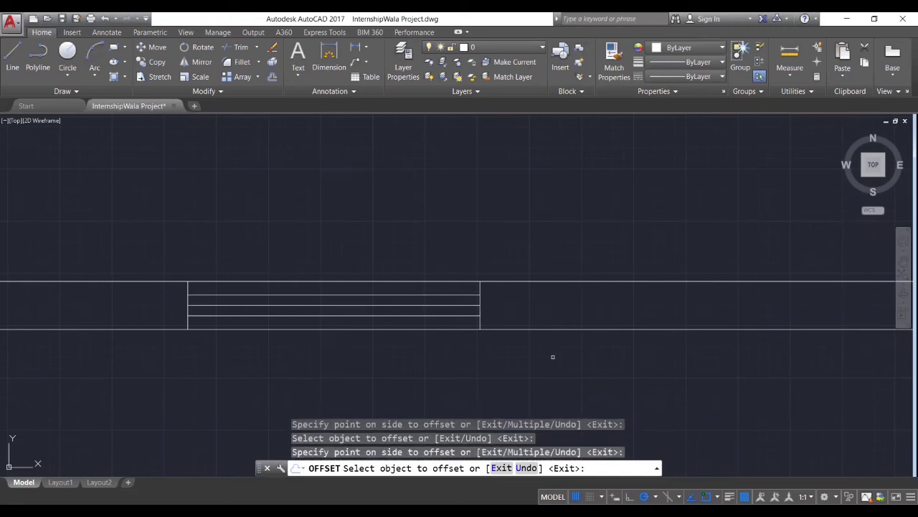
key("Return")
left_click(457, 305)
key("Delete")
Draw a centre line between the midpoints of the end lines of the fourth opening, just left of the interior wall junction
scroll(578, 373, "down", 2)
mouse_move(667, 362)
middle_mouse_down()
mouse_move(442, 347)
mouse_move(291, 351)
middle_mouse_up()
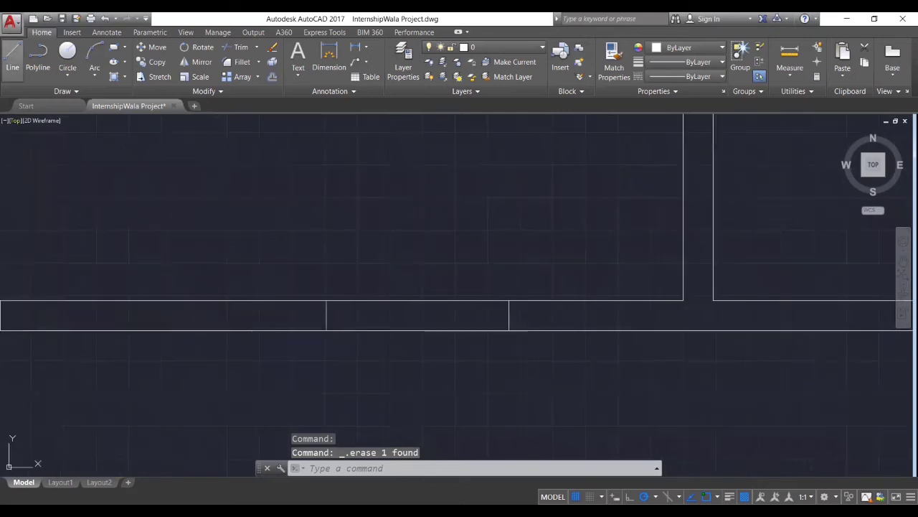
left_click(12, 57)
scroll(338, 309, "up", 2)
middle_click_drag(338, 309, 301, 309)
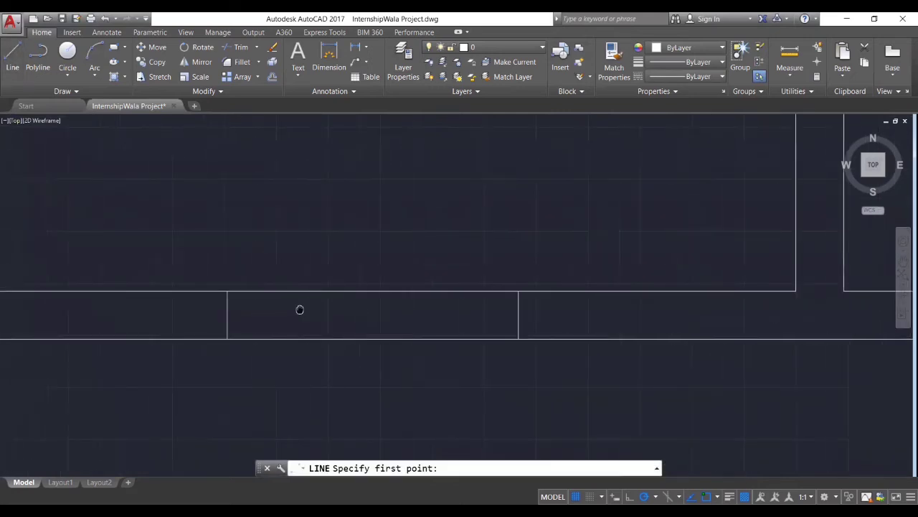
left_click(223, 314)
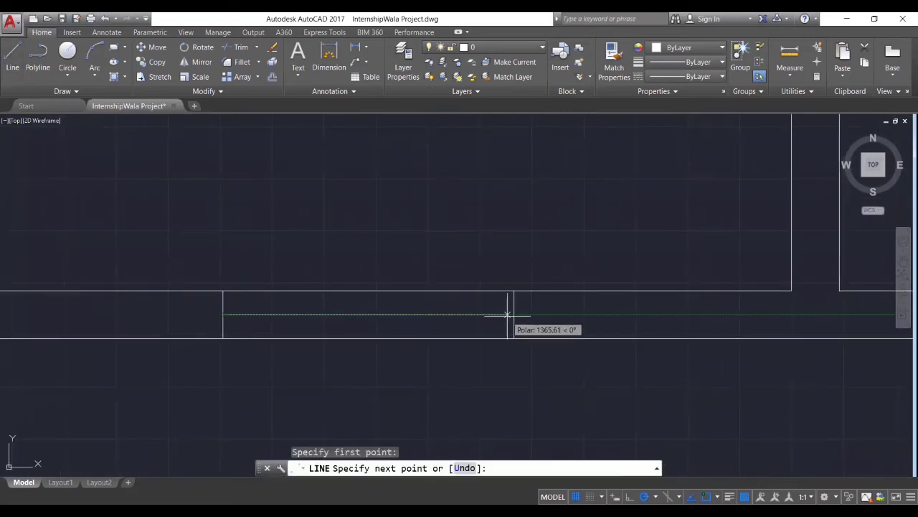
left_click(514, 314)
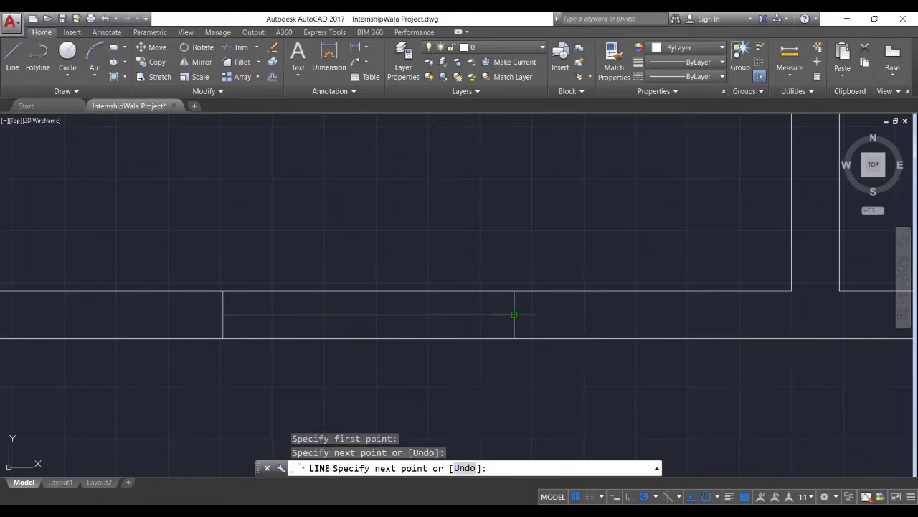
key("Return")
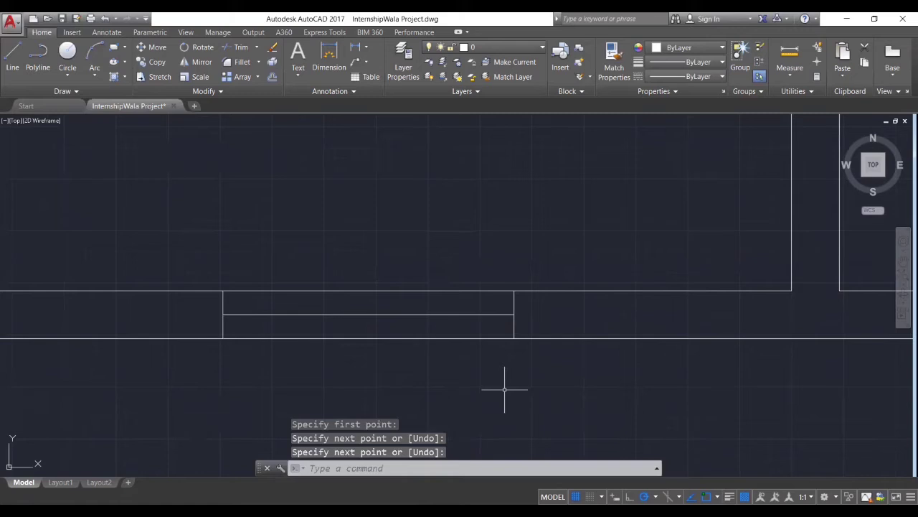
Offset the fourth opening's centre line 50 upward and downward, and erase the original centre line
type("O")
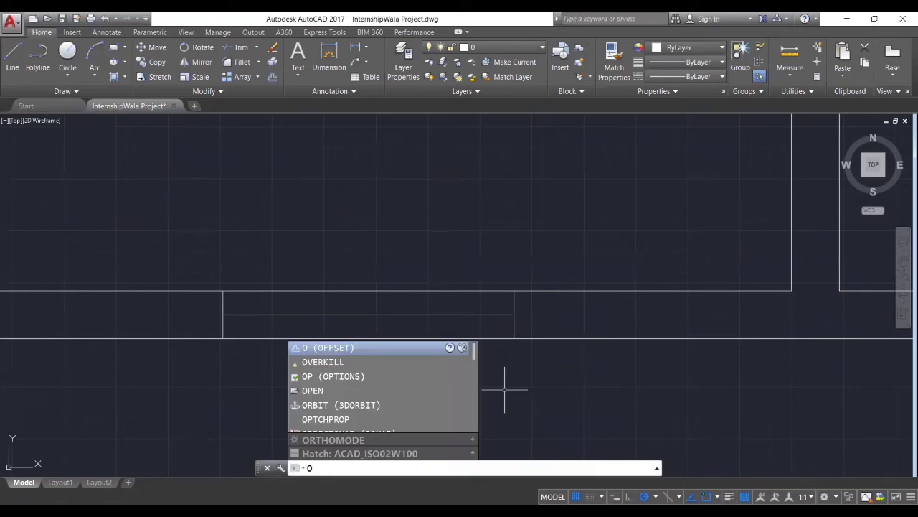
key("Escape")
key("Return")
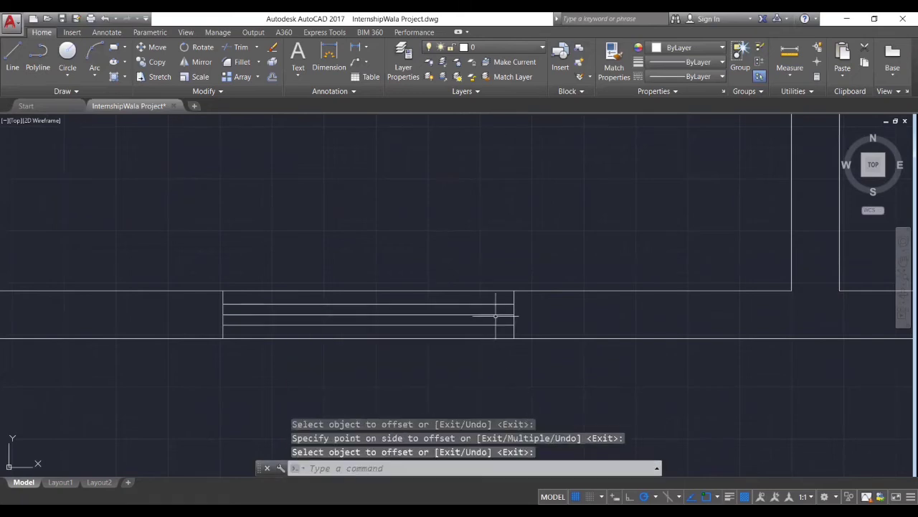
left_click(496, 315)
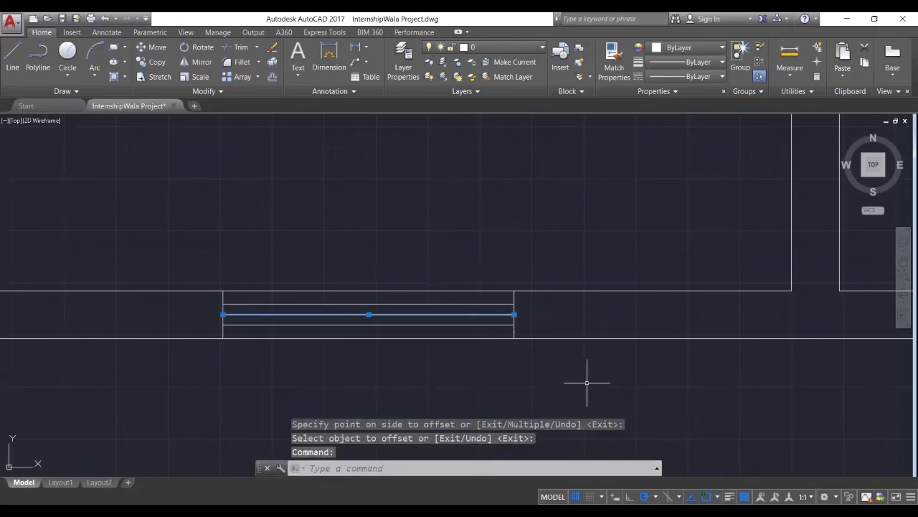
key("Delete")
Check the window lines along the bottom outer wall and examine the wall junction at the plan's lower right corner
scroll(587, 382, "down", 5)
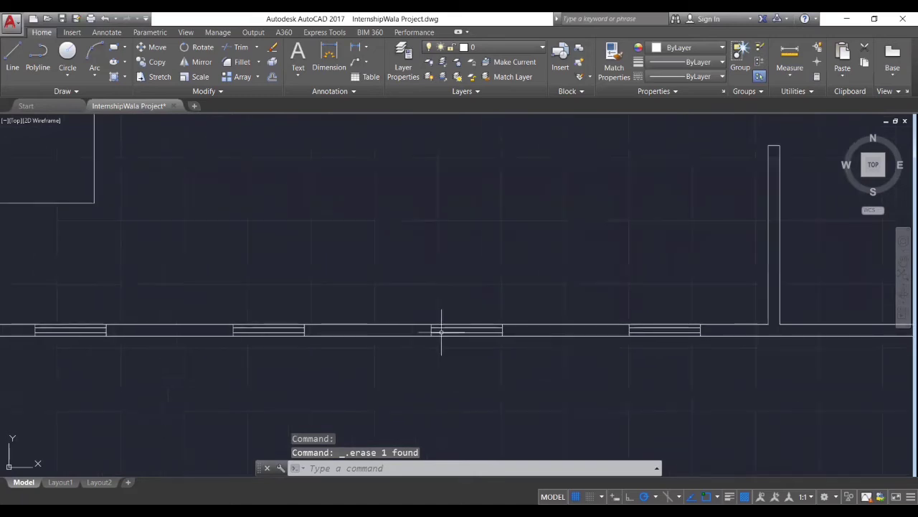
scroll(442, 331, "down", 2)
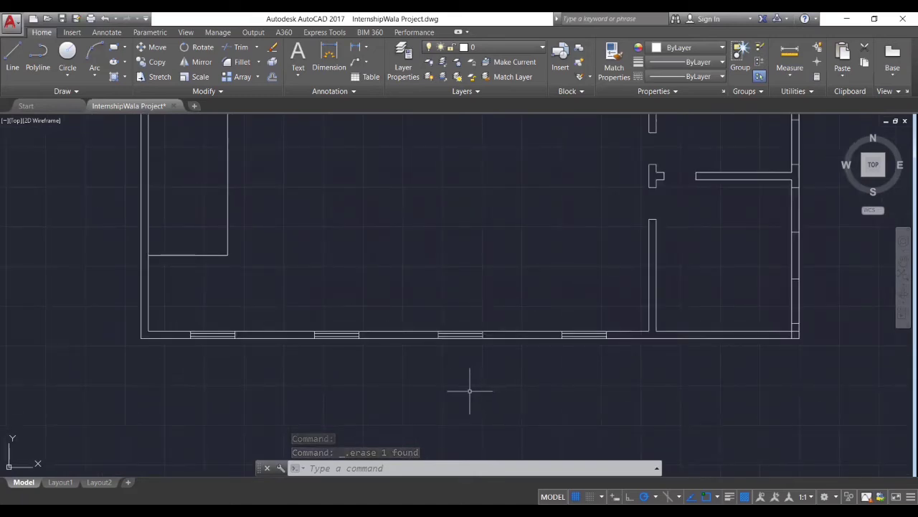
middle_click_drag(516, 233, 138, 200)
scroll(501, 282, "up", 5)
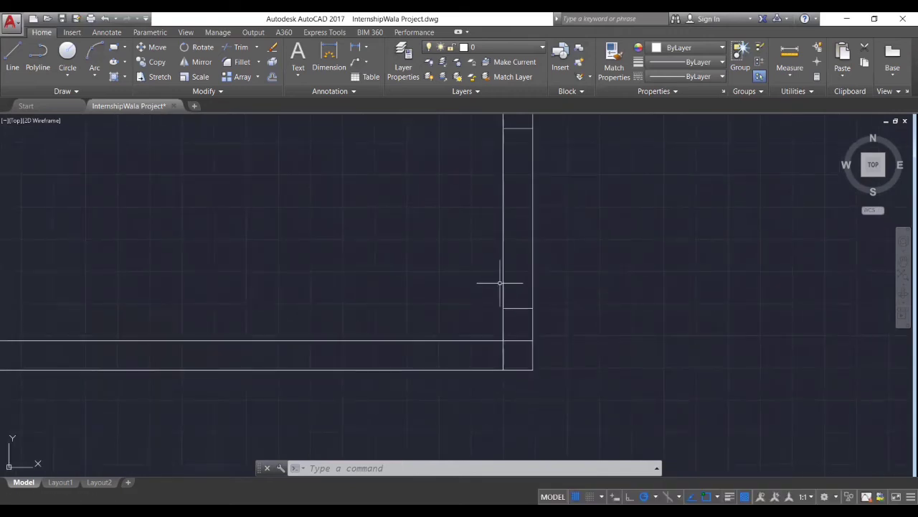
Trim the overlapping inner wall line ends at the plan's lower right corner to form a clean junction
key("Return")
key("Return")
left_click(518, 340)
left_click(503, 353)
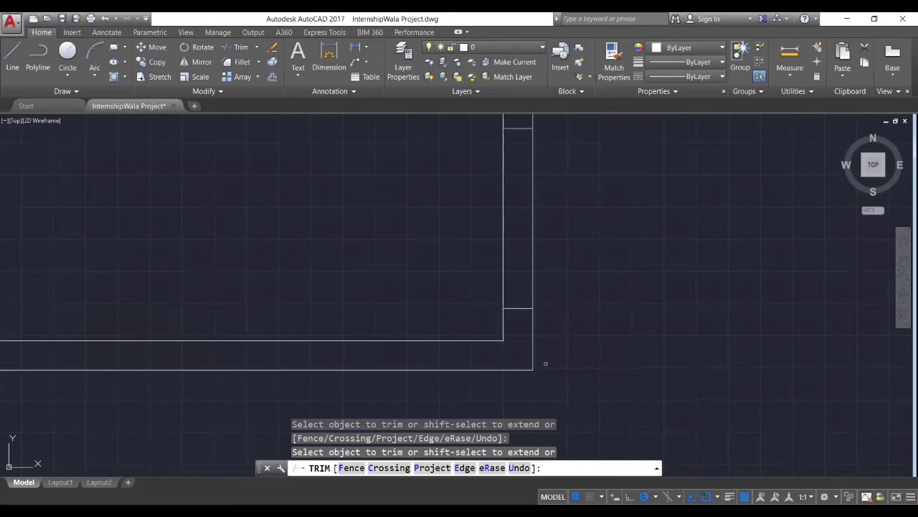
key("Return")
scroll(545, 364, "down", 3)
middle_click_drag(521, 398, 484, 395)
middle_click_drag(527, 312, 477, 224)
key("Return")
key("Escape")
key("Escape")
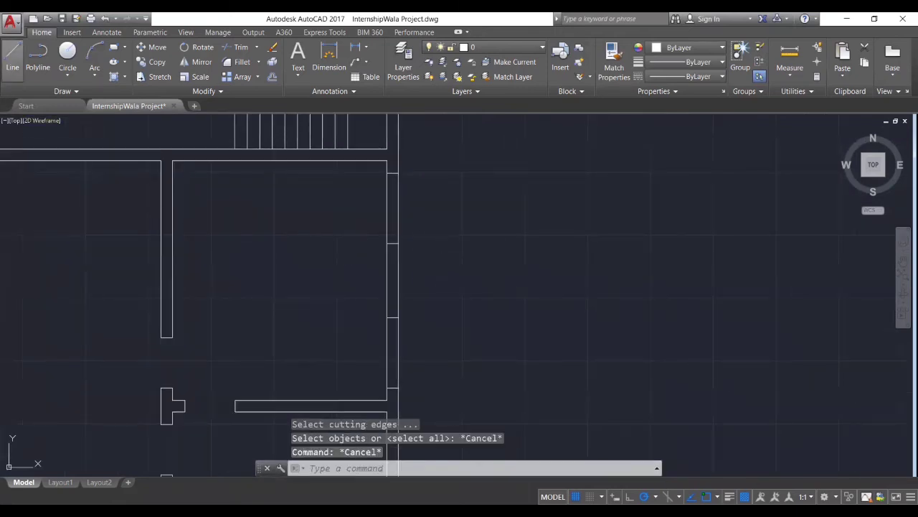
Draw a centre line between the midpoints of the end lines of the right outer wall's opening just below the staircase
left_click(12, 58)
scroll(416, 231, "up", 2)
mouse_move(415, 231)
middle_mouse_down()
mouse_move(402, 321)
mouse_move(381, 291)
mouse_move(375, 224)
middle_mouse_up()
scroll(402, 321, "down", 2)
middle_click_drag(383, 357, 383, 294)
middle_click_drag(402, 115, 392, 184)
scroll(363, 267, "up", 2)
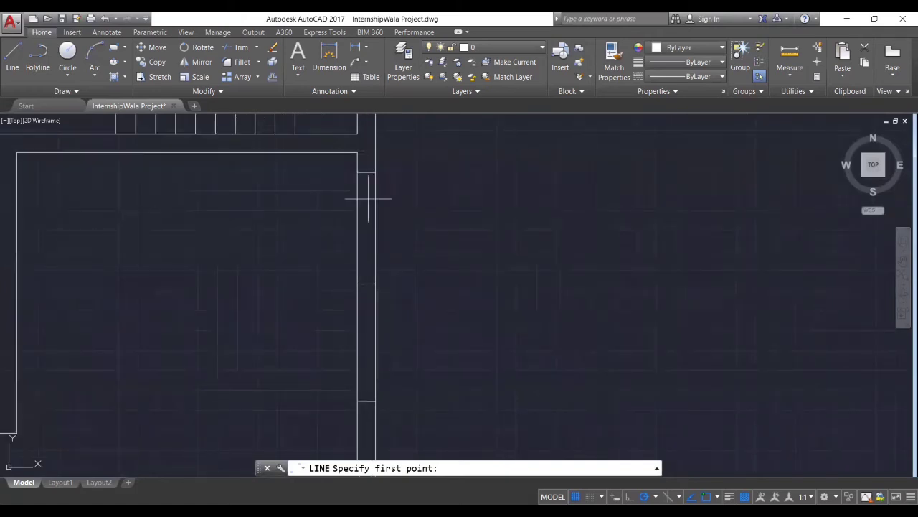
scroll(368, 199, "up", 2)
left_click(367, 282)
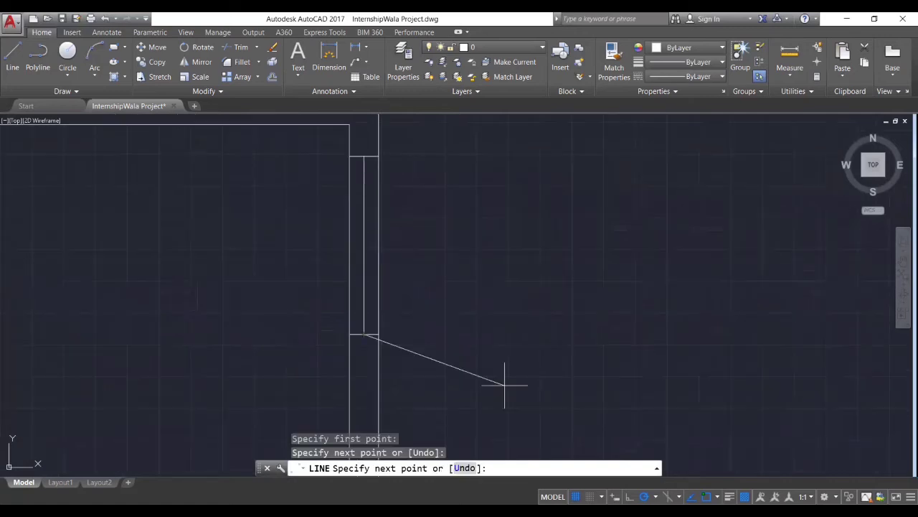
key("Return")
Offset the centre line of the right outer wall's opening below the staircase, using a distance of 50
key("BackSpace")
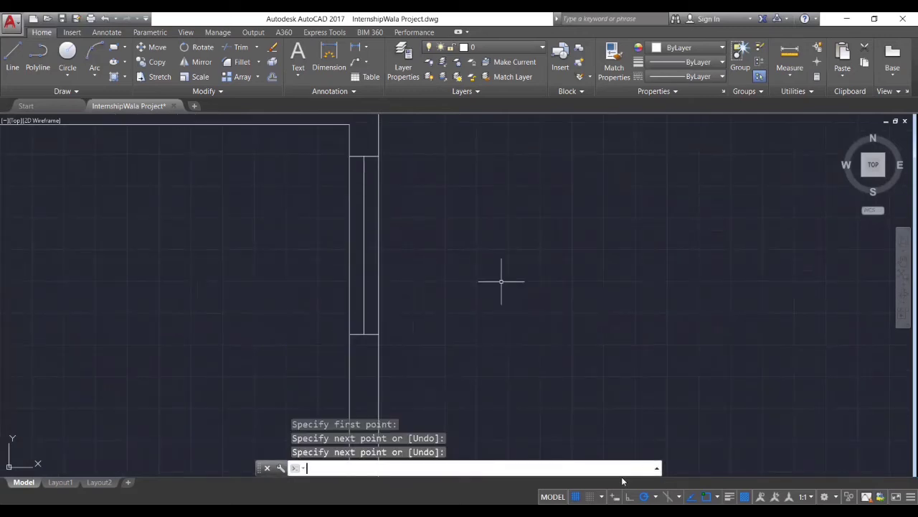
type("o")
key("Return")
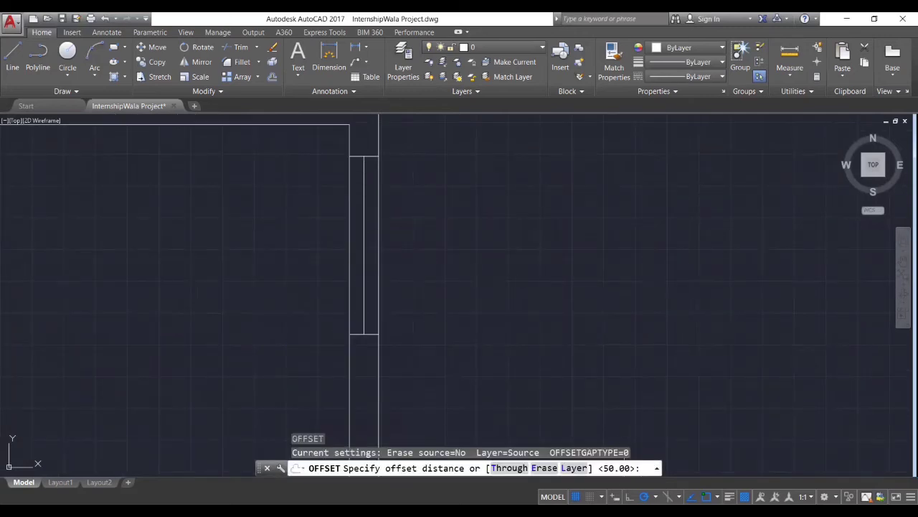
key("Return")
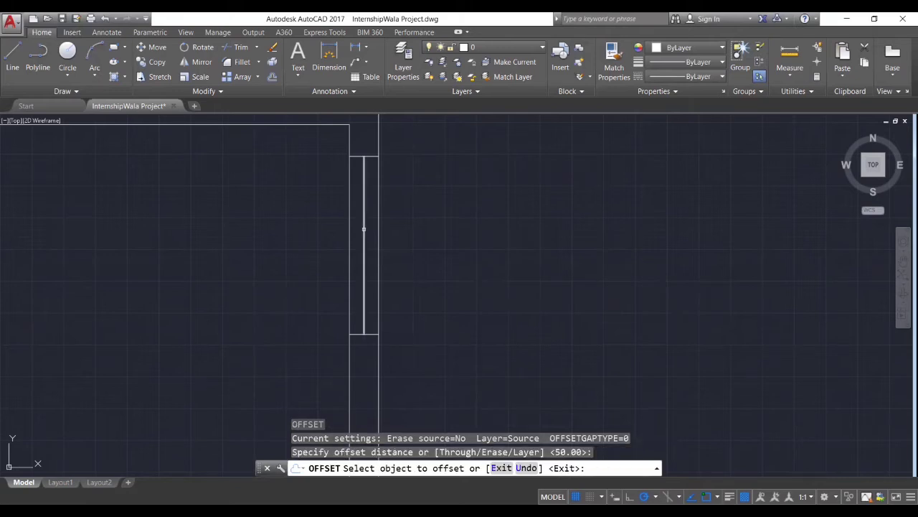